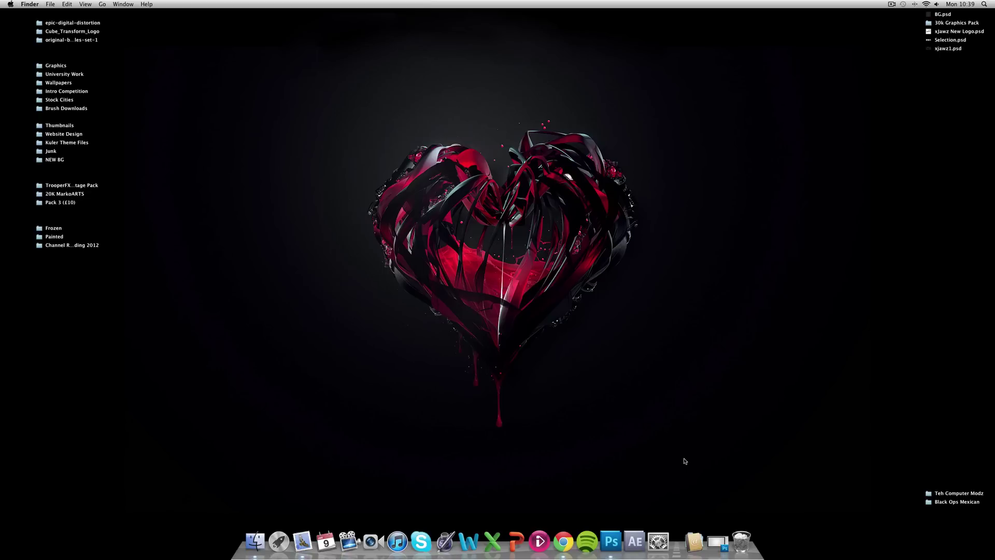
# Restore the minimized Photoshop window with the grey radial gradient document.
pyautogui.click(725, 539)
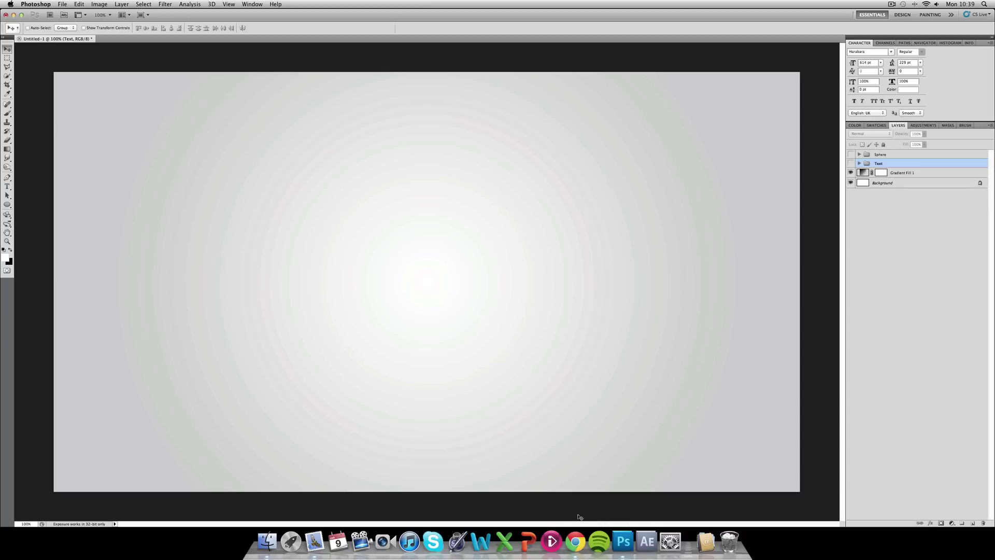
pyautogui.click(575, 541)
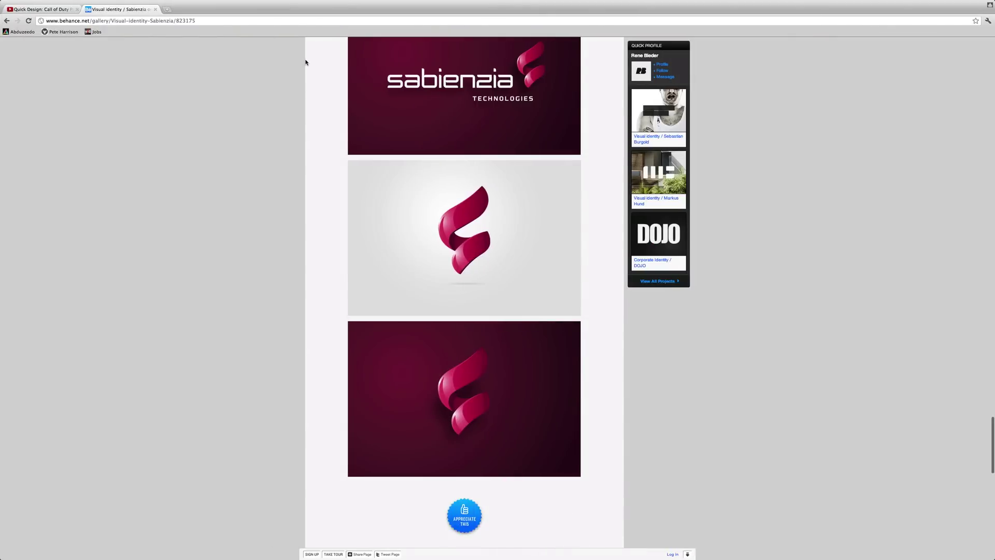
pyautogui.click(70, 11)
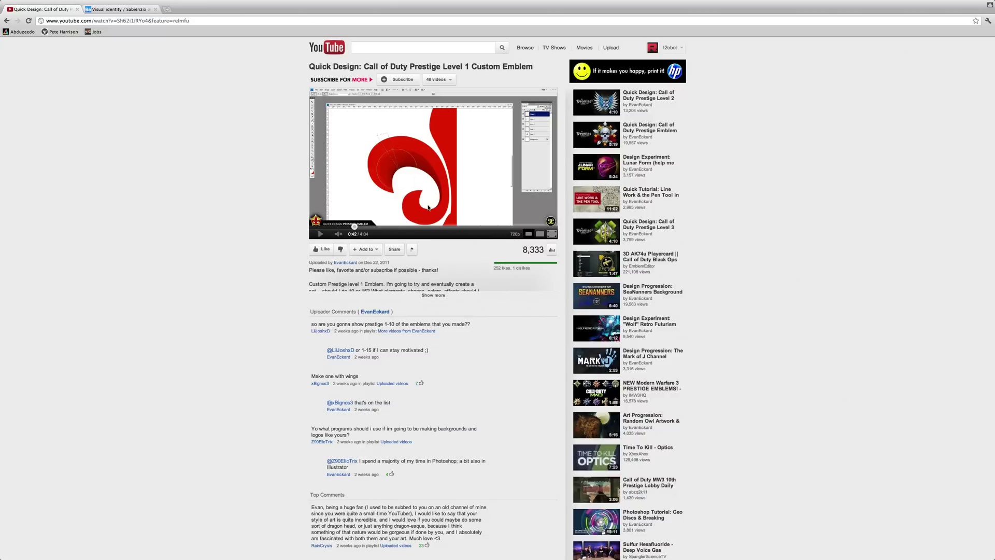
pyautogui.click(378, 226)
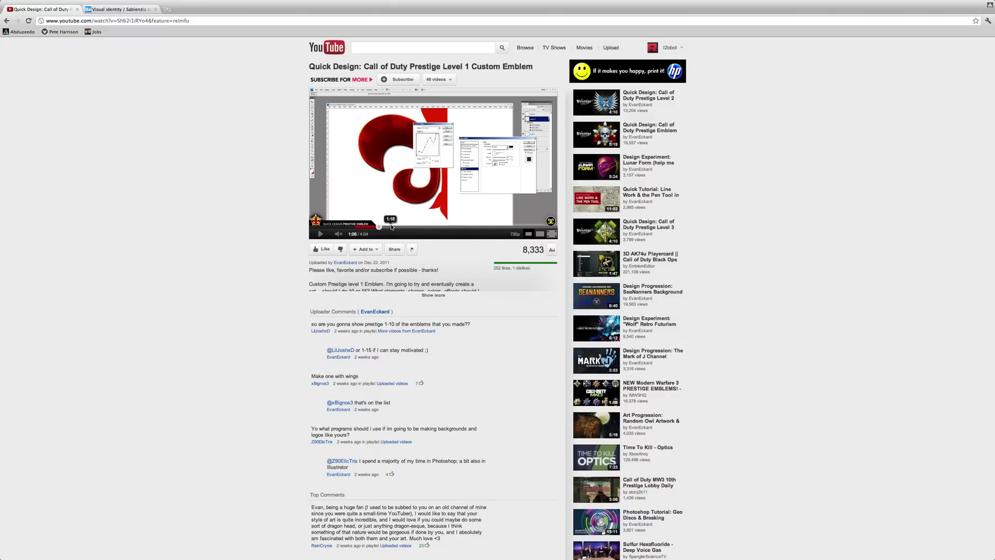
pyautogui.click(395, 211)
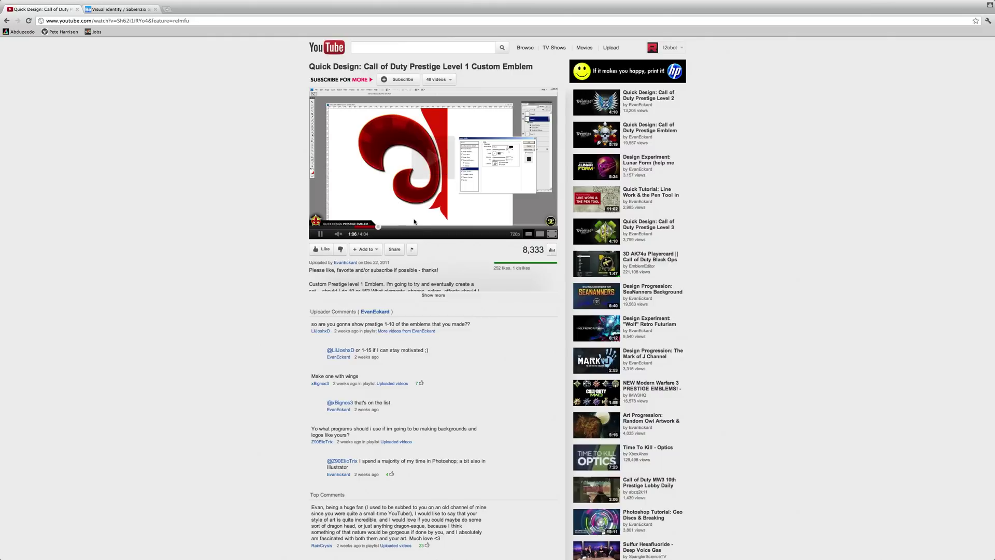
pyautogui.click(422, 226)
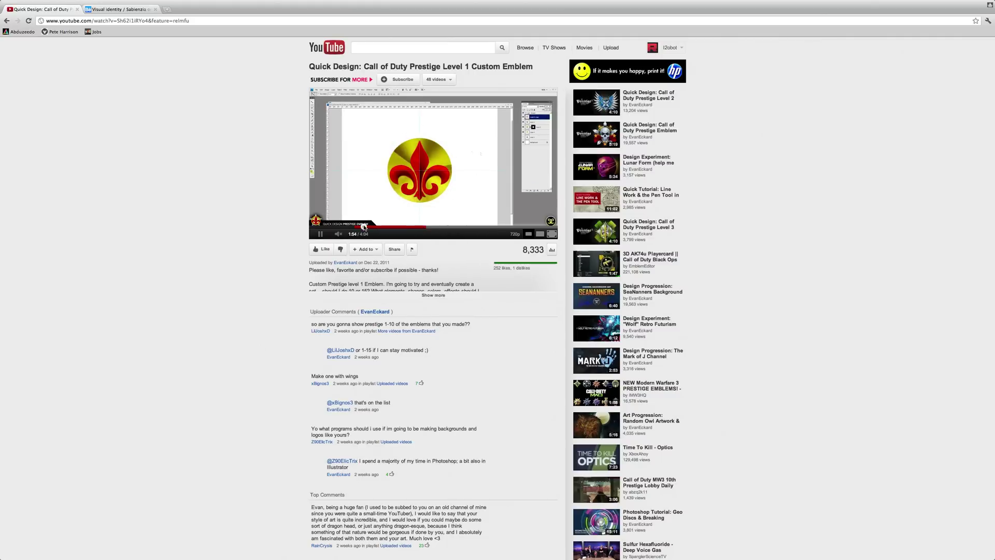
pyautogui.click(363, 226)
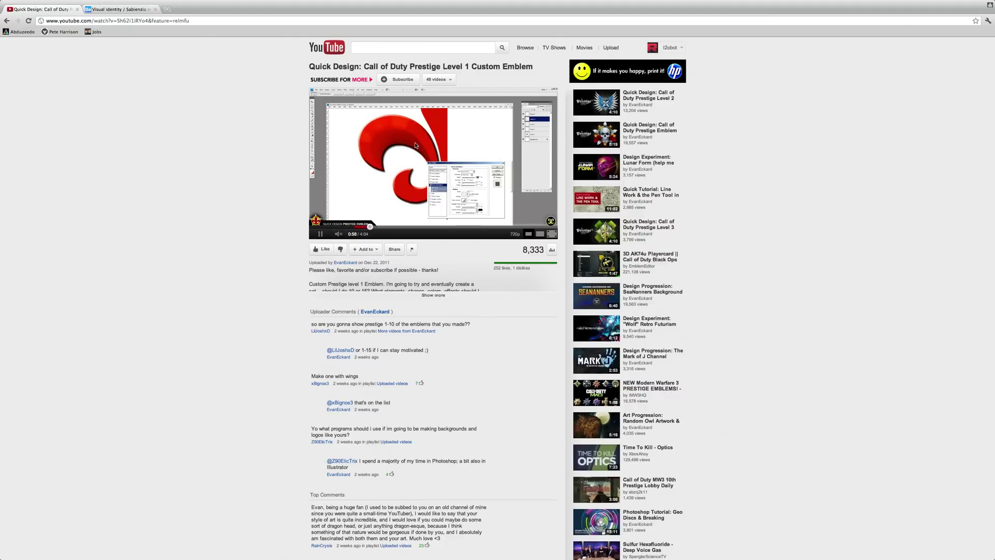
pyautogui.click(320, 233)
pyautogui.click(131, 11)
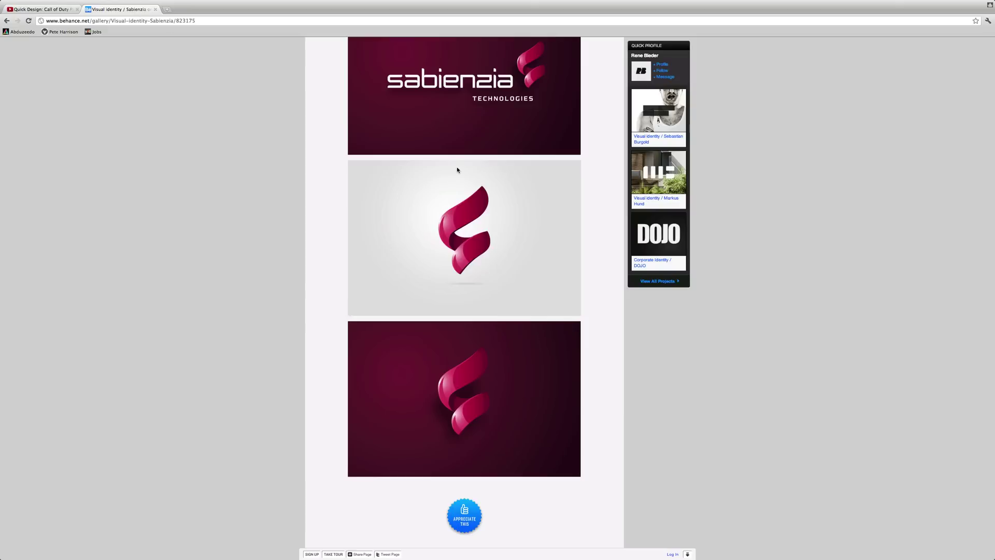
pyautogui.scroll(-2, 461, 176)
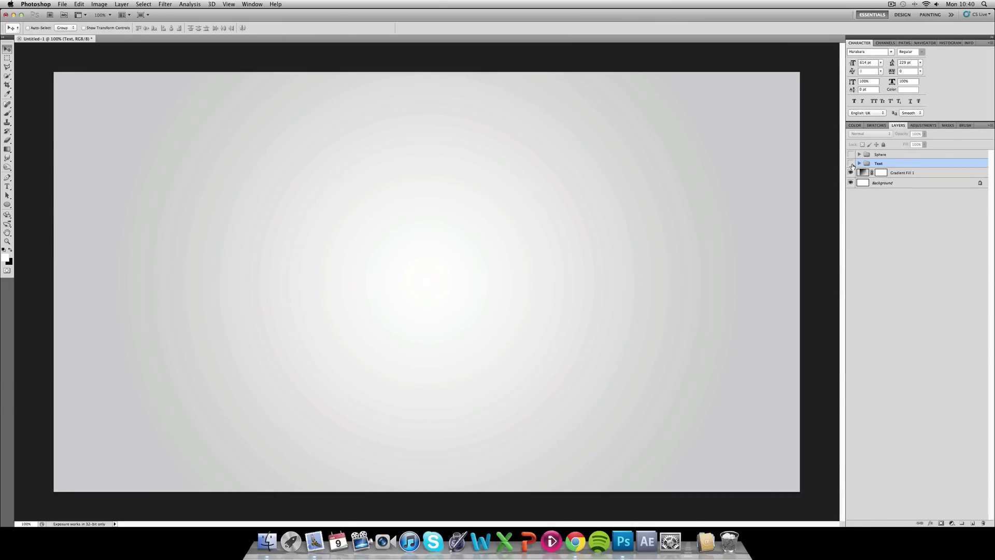
# Make the Text group visible, expand it and select the logo text layer.
pyautogui.click(851, 164)
pyautogui.click(859, 163)
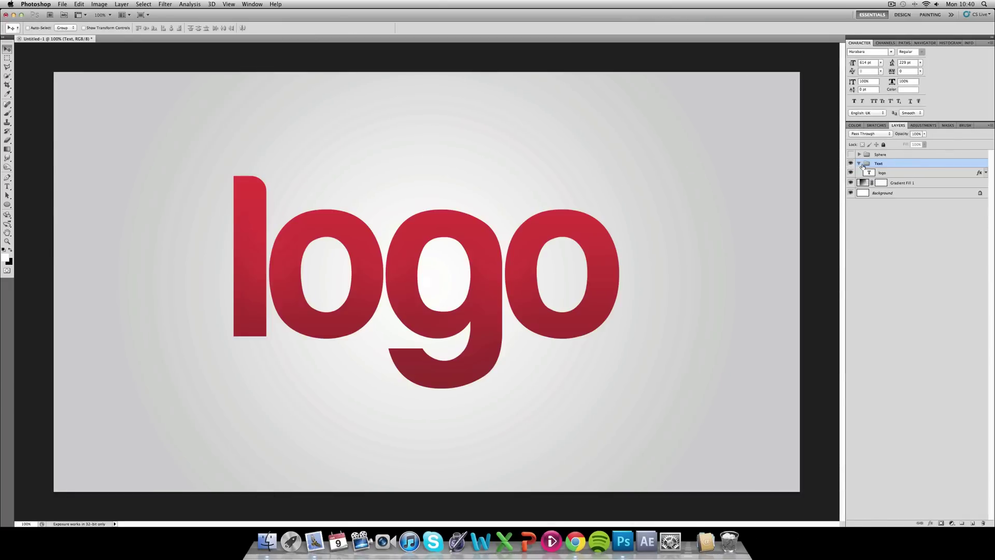
pyautogui.click(859, 163)
pyautogui.click(859, 163)
pyautogui.click(885, 175)
# Open update.png from the Desktop's Junk folder.
pyautogui.press('super+o')
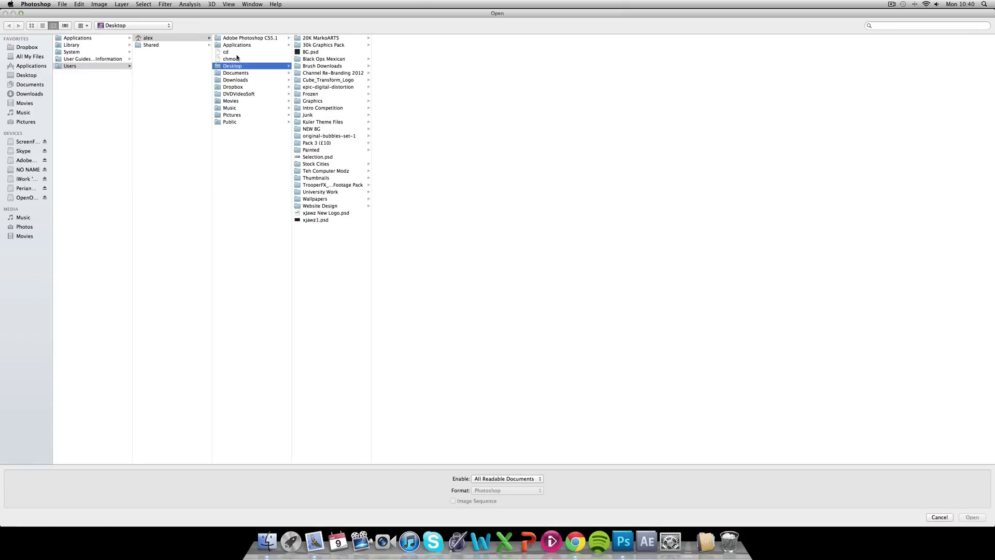
pyautogui.click(319, 116)
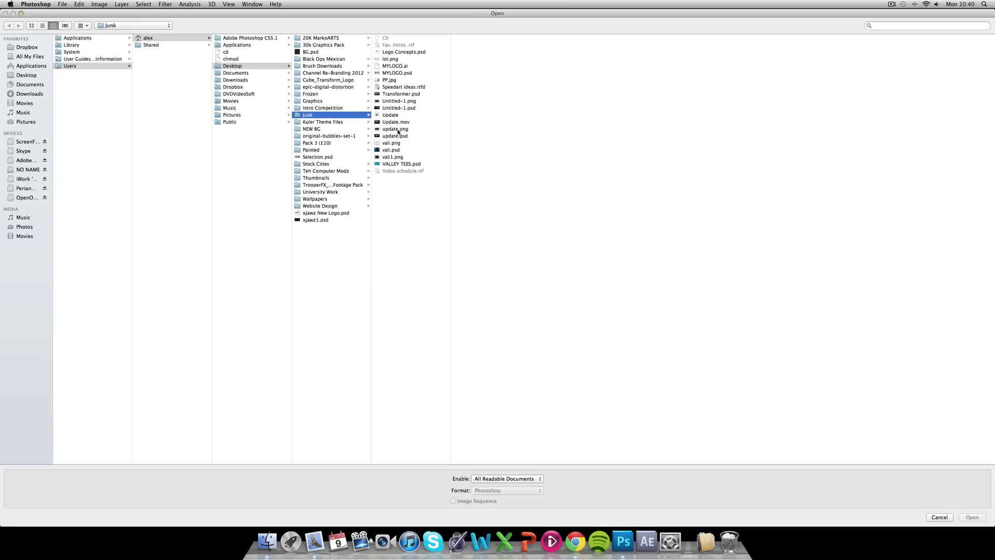
pyautogui.doubleClick(398, 129)
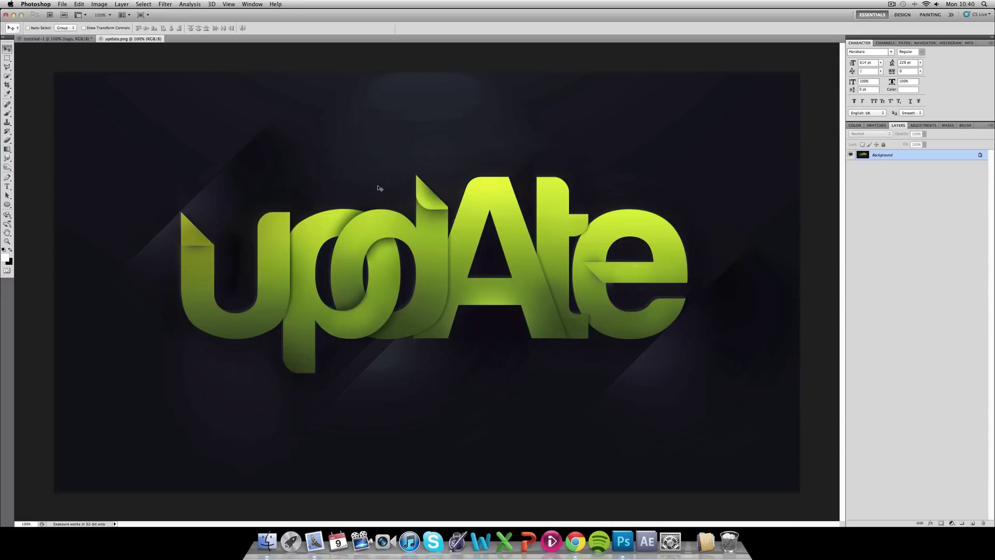
# Return to Untitled-1 and apply Rasterize Type to the logo text layer.
pyautogui.click(68, 42)
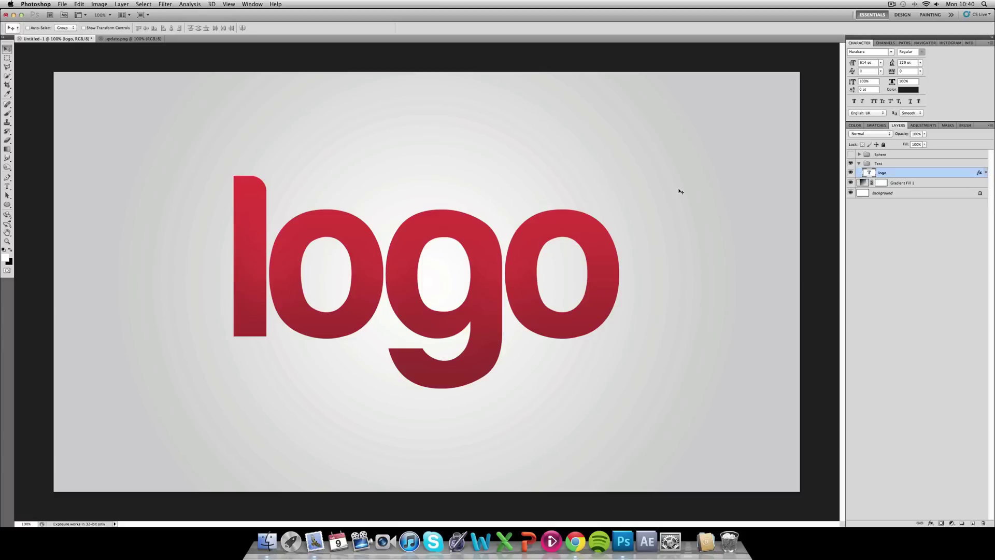
pyautogui.rightClick(901, 173)
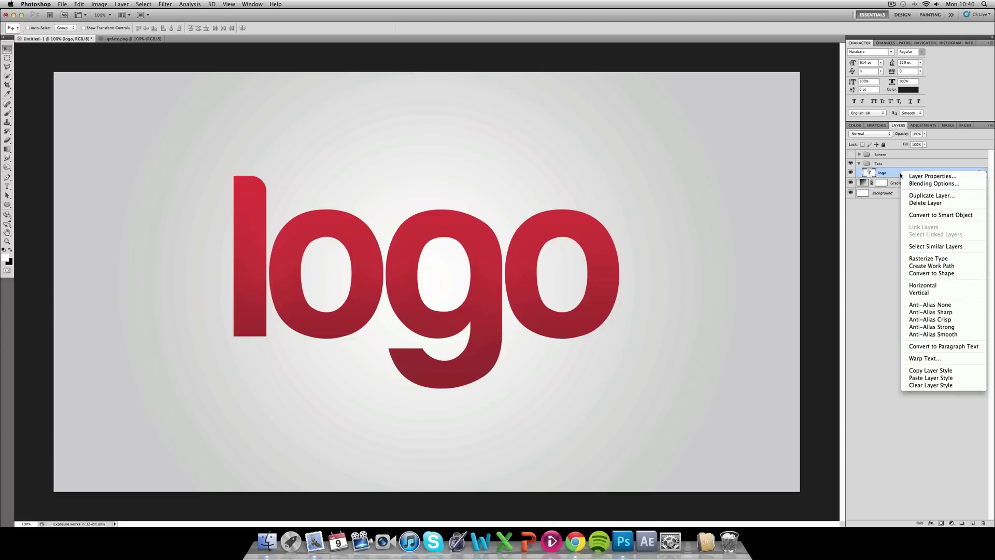
pyautogui.click(921, 258)
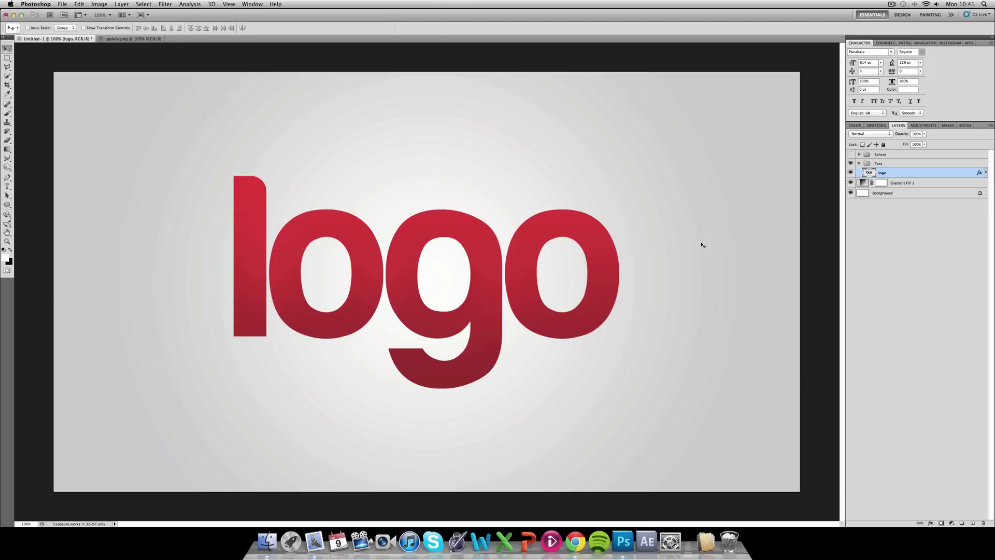
# Choose the Polygonal Lasso Tool and zoom in on the top of the logo.
pyautogui.click(8, 67)
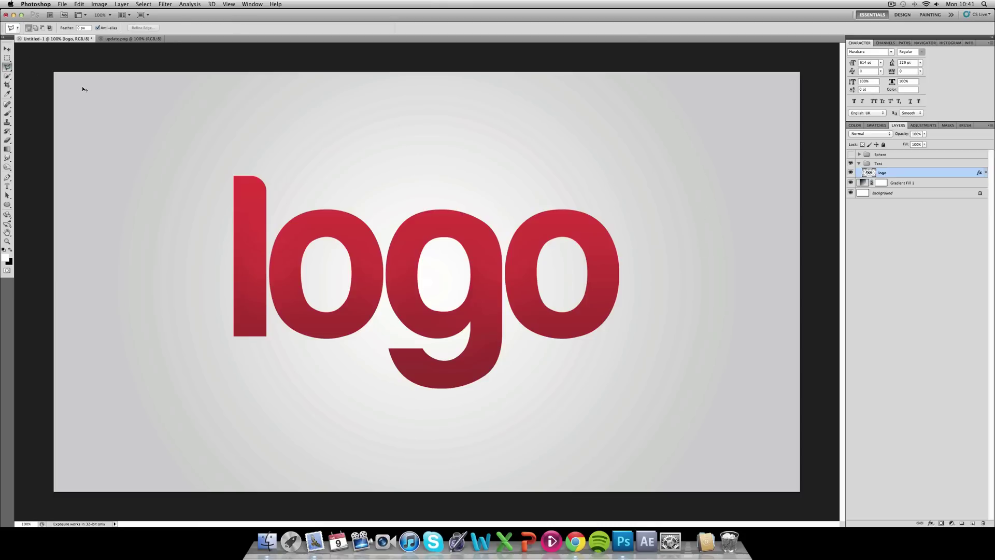
pyautogui.press('super+equal')
pyautogui.press('super+equal')
pyautogui.scroll(6, 79, 83)
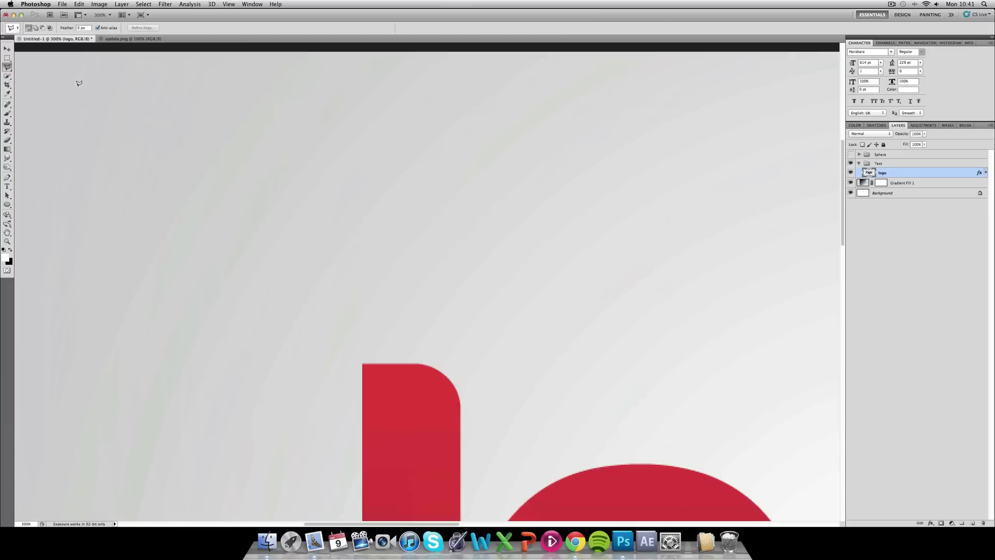
pyautogui.scroll(-3, 79, 83)
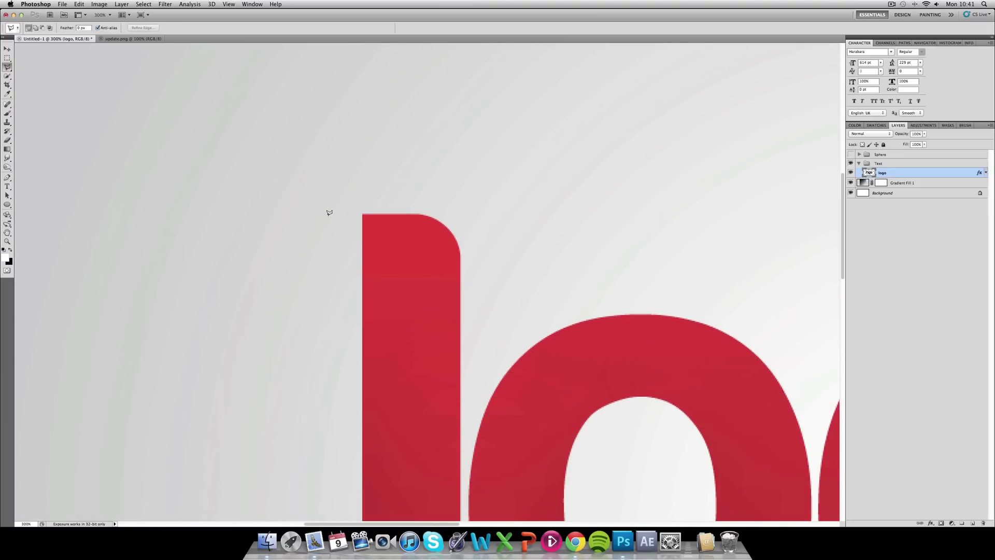
pyautogui.click(7, 68)
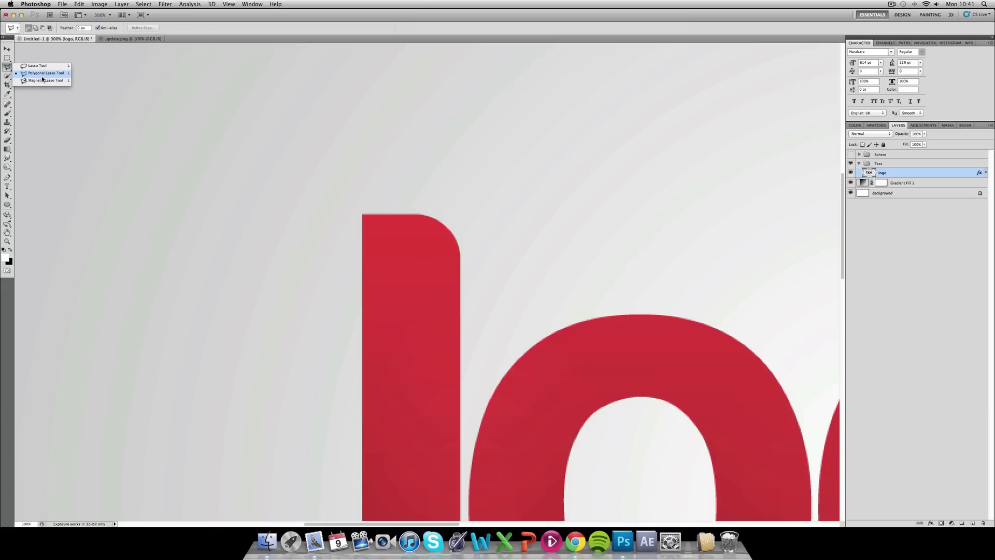
pyautogui.click(42, 75)
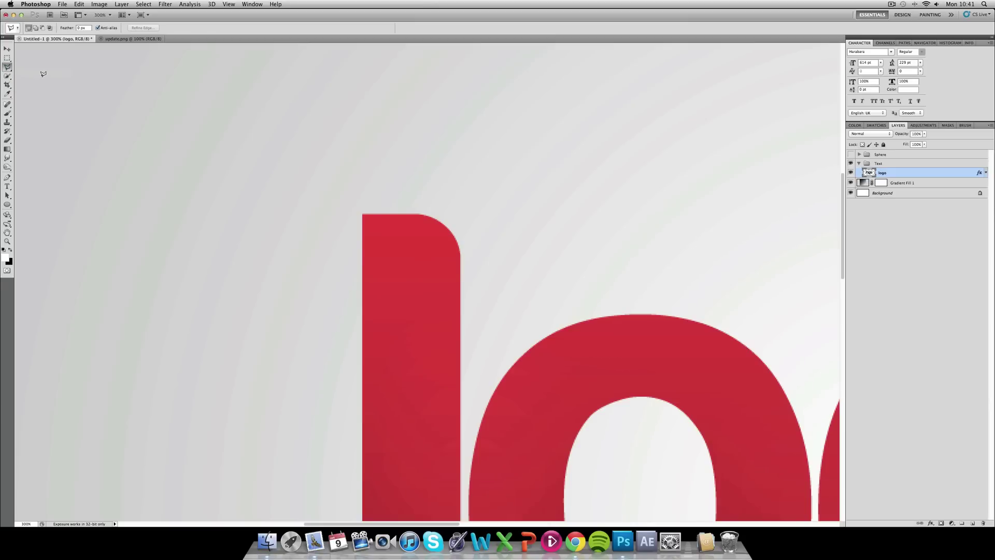
# Draw a closed polygonal selection cutting diagonally across the top of the 'l'.
pyautogui.click(354, 232)
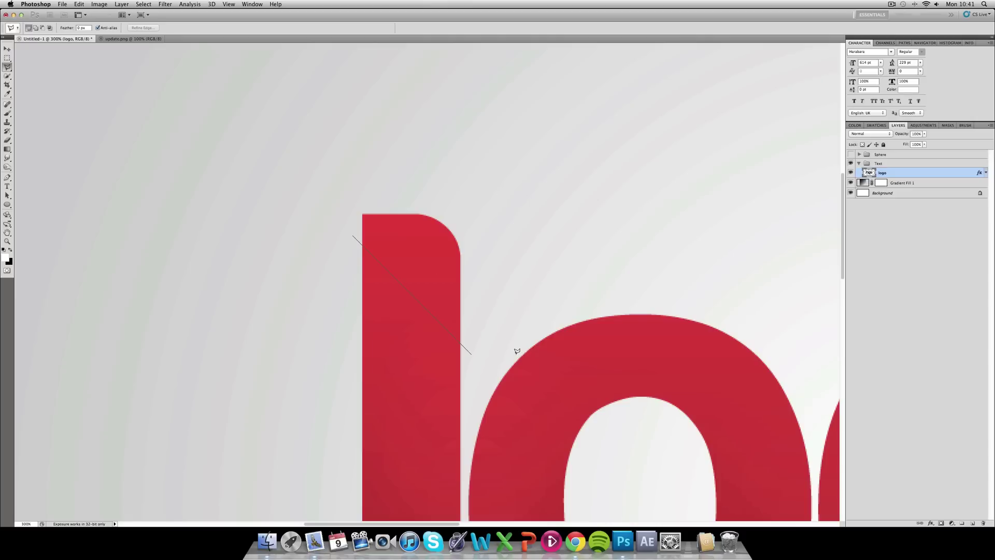
pyautogui.click(471, 354)
pyautogui.click(513, 240)
pyautogui.click(420, 162)
pyautogui.click(342, 164)
pyautogui.click(352, 235)
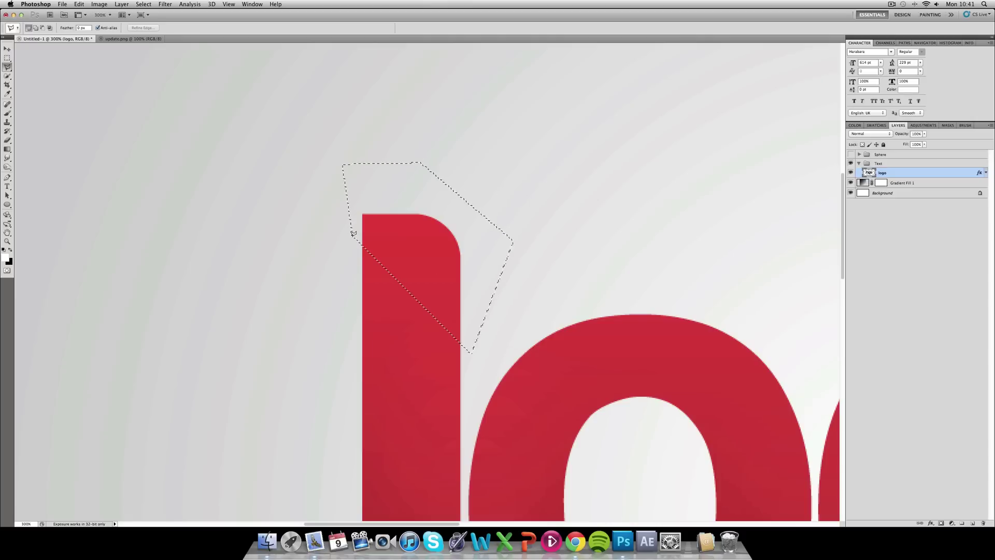
pyautogui.rightClick(432, 210)
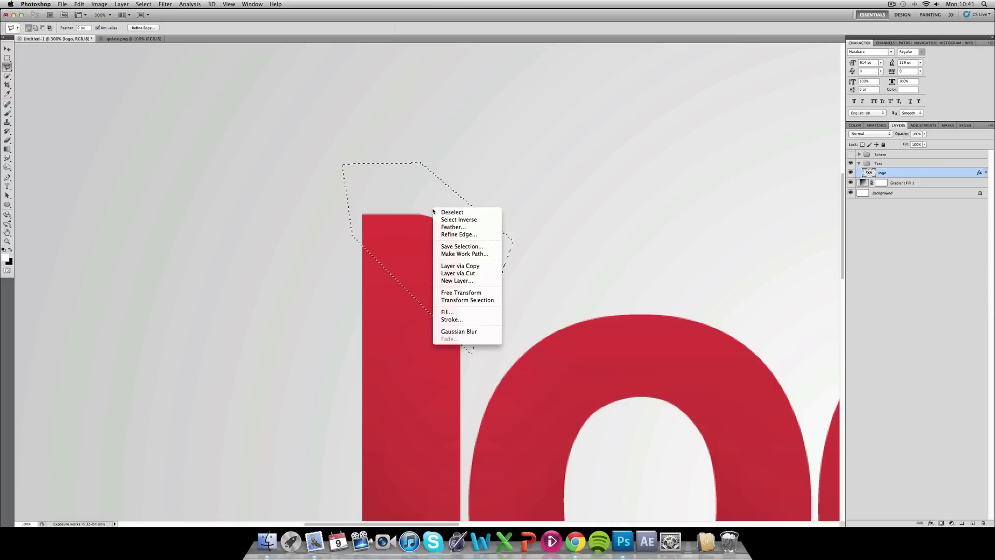
# Cut the selected corner to its own layer, rotate it 180° and shift it down.
pyautogui.click(467, 275)
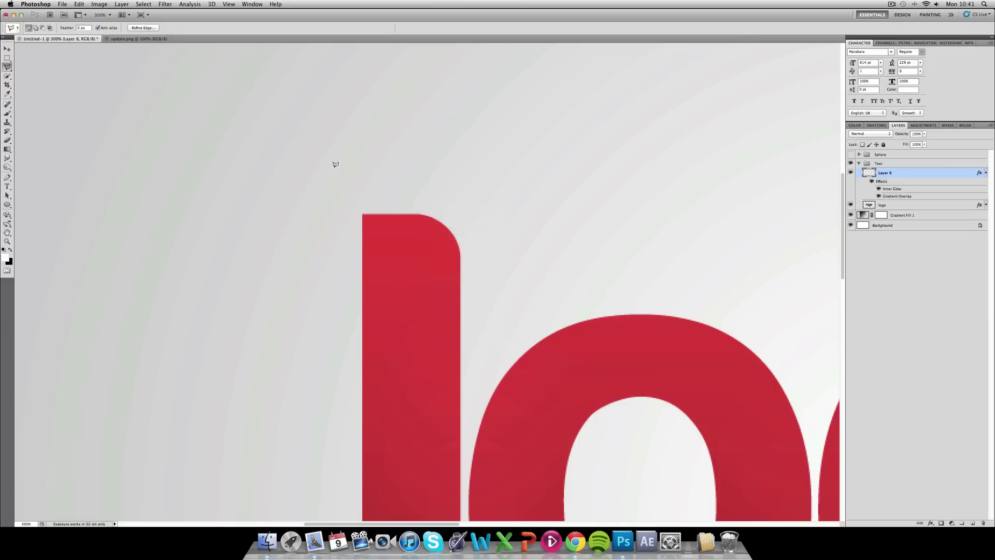
pyautogui.click(8, 50)
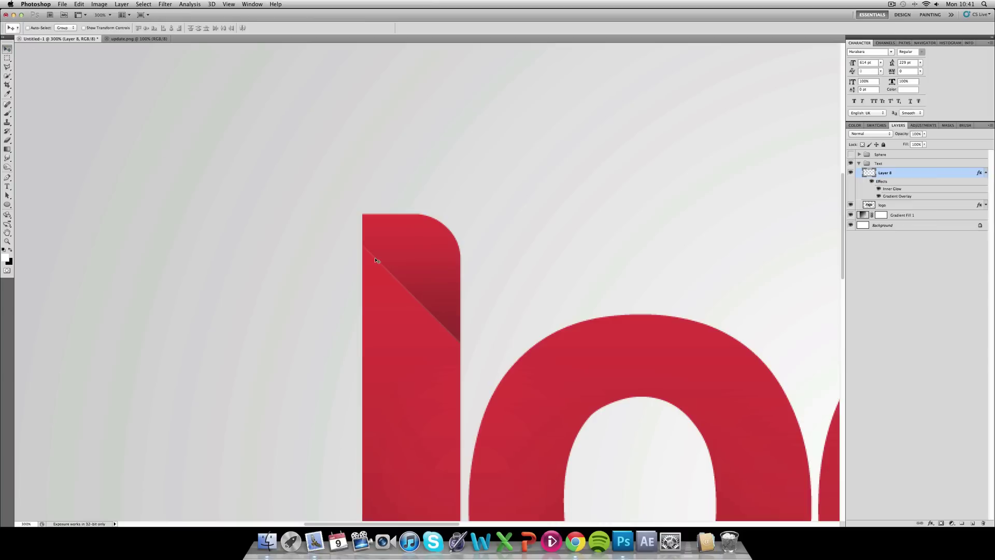
pyautogui.hotkey('ctrl', 't')
pyautogui.rightClick(449, 270)
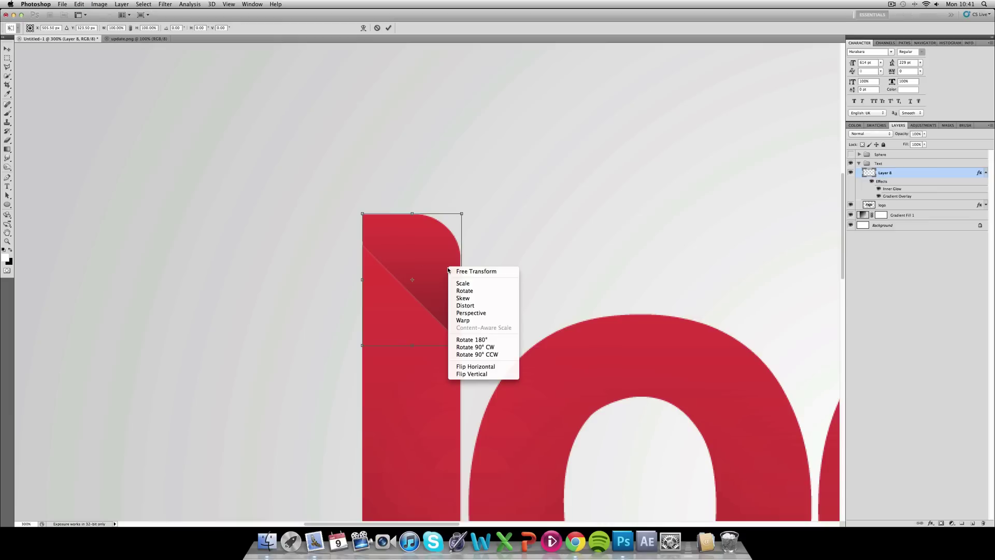
pyautogui.click(464, 339)
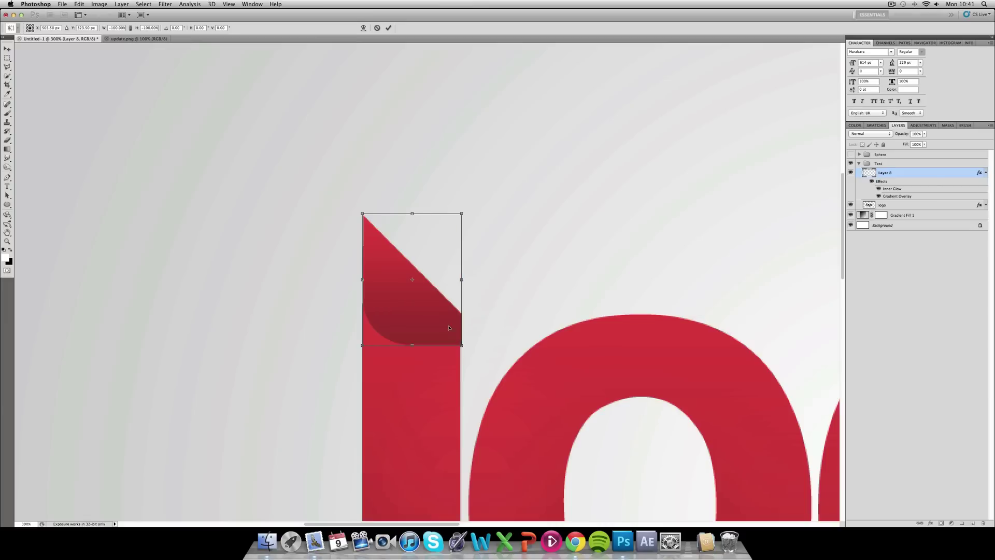
pyautogui.press('Return')
pyautogui.moveTo(421, 295); pyautogui.dragTo(421, 329)
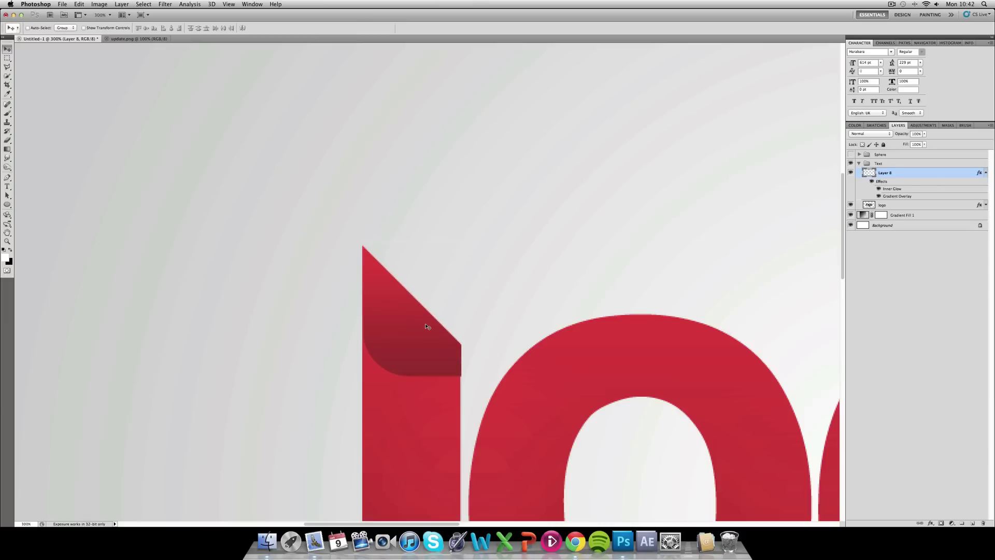
pyautogui.press('super+minus')
pyautogui.press('super+minus')
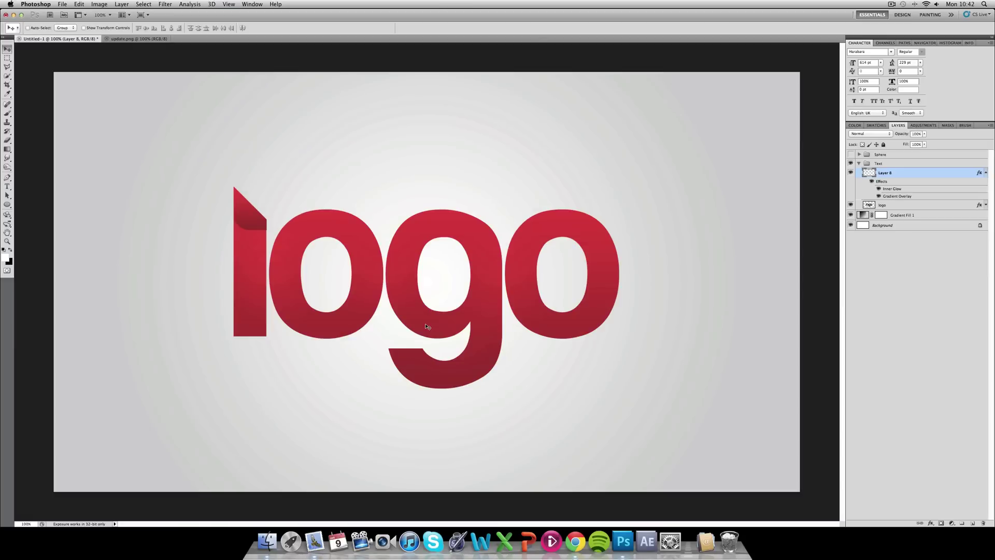
# Replace the fold layer's Gradient Overlay with a Color Overlay.
pyautogui.press('super+plus')
pyautogui.hscroll(-3, 427, 327)
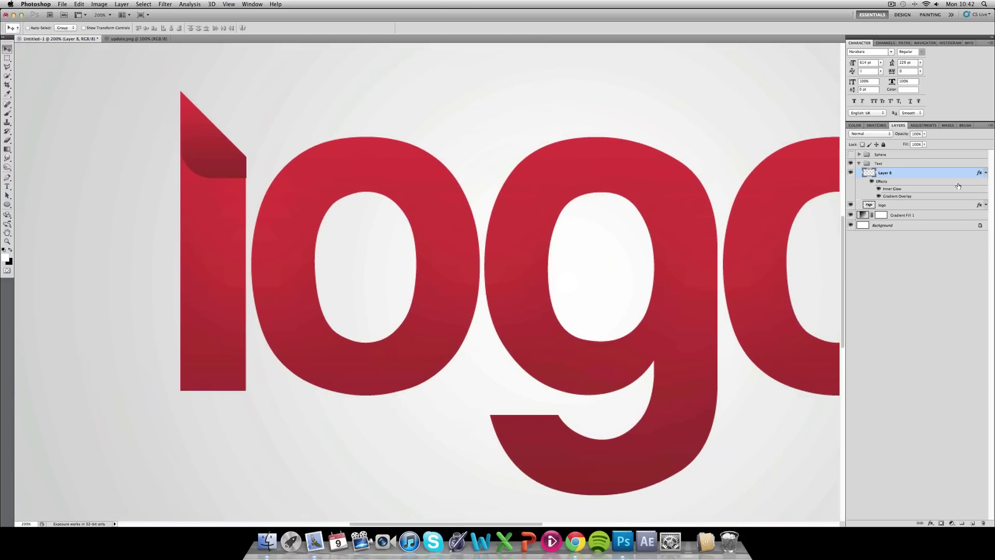
pyautogui.doubleClick(897, 196)
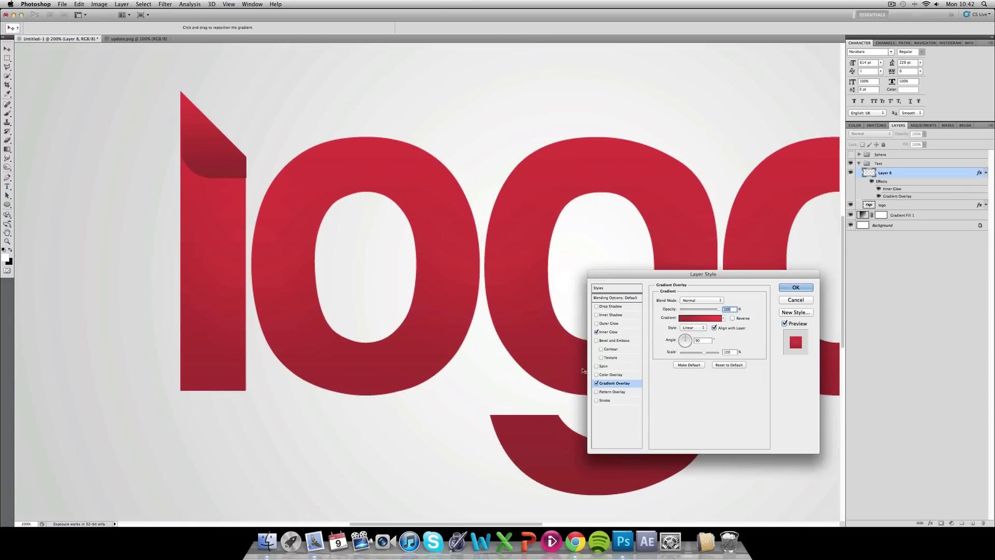
pyautogui.click(597, 383)
pyautogui.click(611, 374)
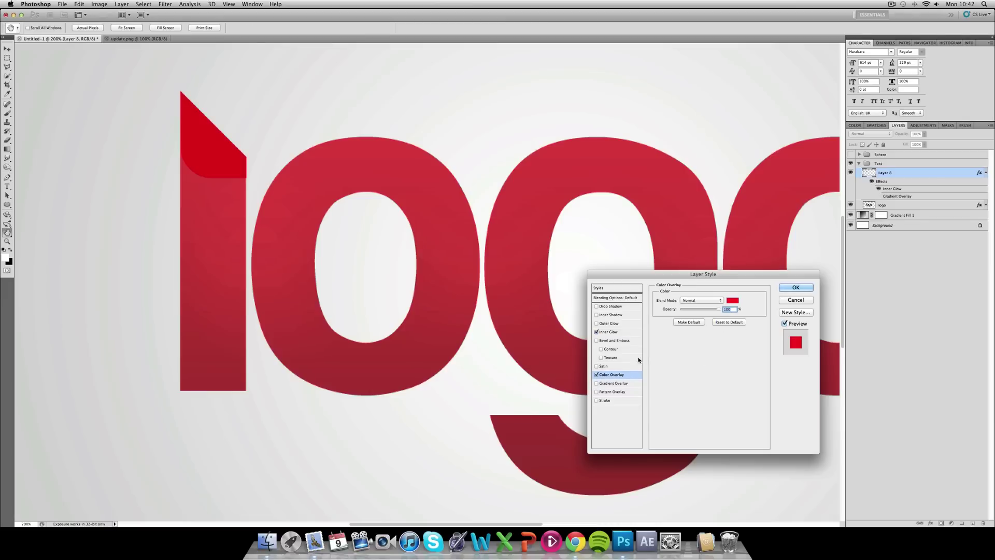
# Set the overlay to the logo's sampled red, then add empty Layer 9 beneath the fold.
pyautogui.click(732, 300)
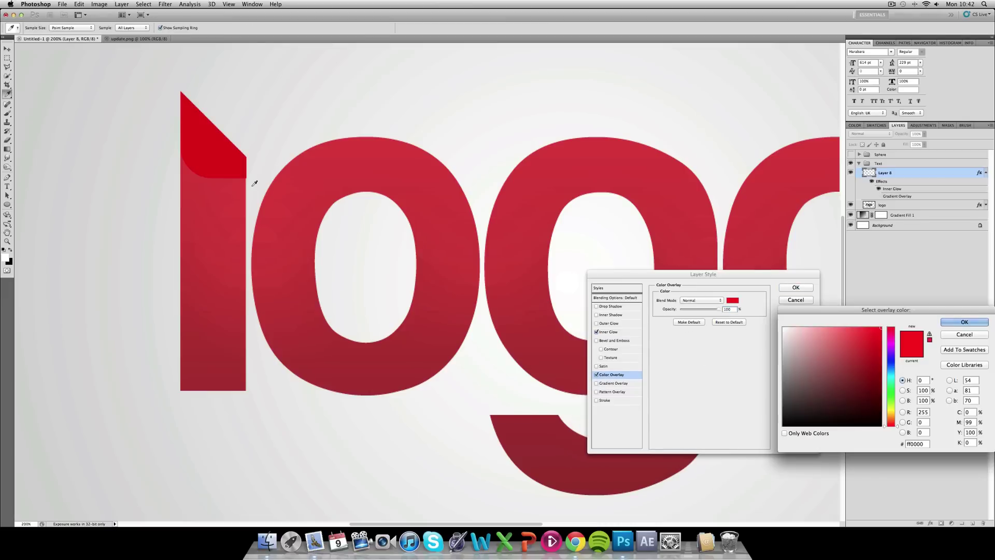
pyautogui.click(280, 169)
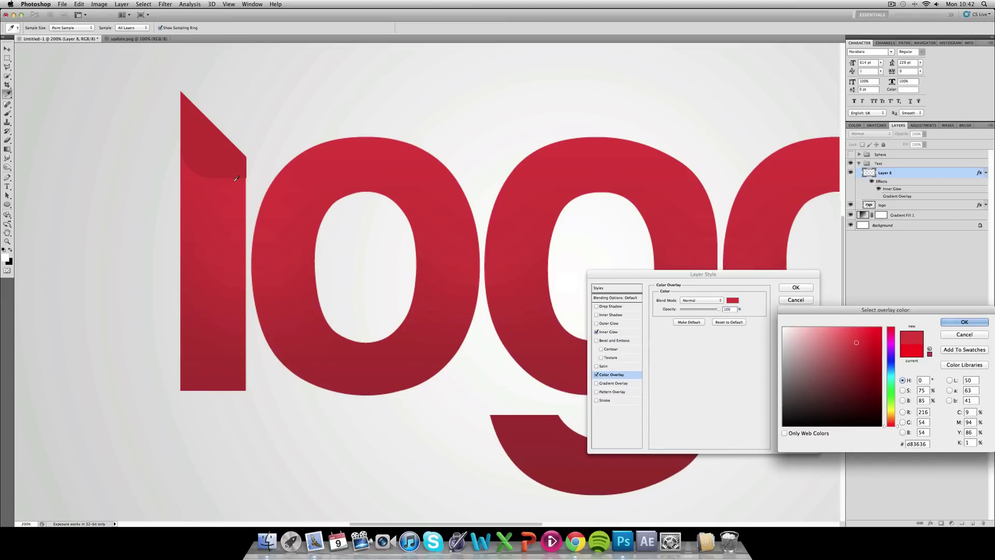
pyautogui.click(187, 167)
pyautogui.click(857, 340)
pyautogui.click(964, 322)
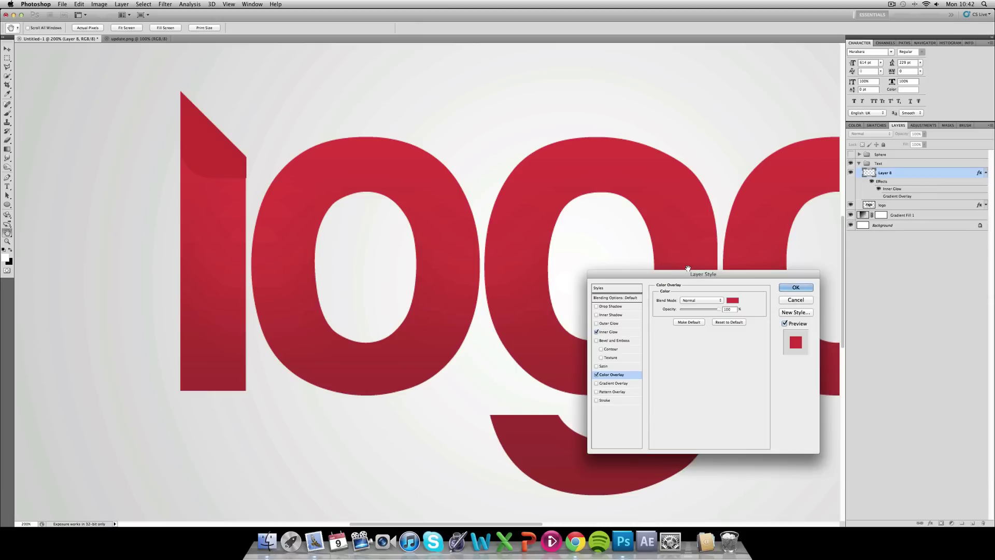
pyautogui.press('Return')
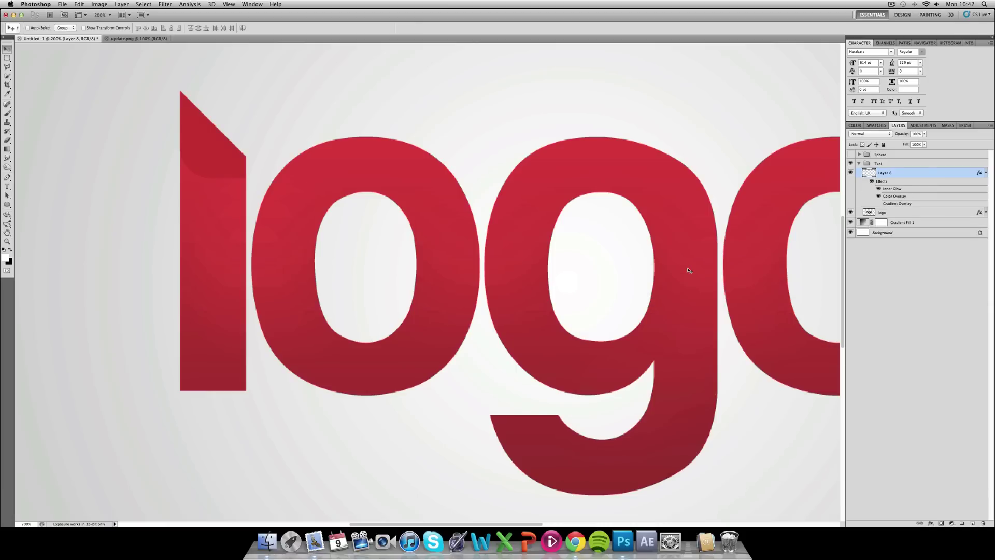
pyautogui.click(985, 173)
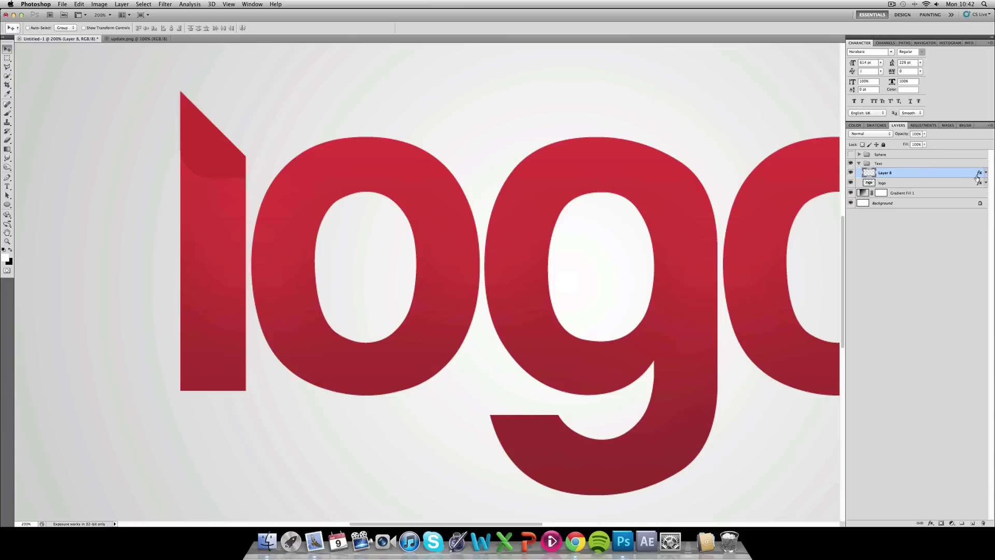
pyautogui.keyDown('super'); pyautogui.click(970, 523); pyautogui.keyUp('super')
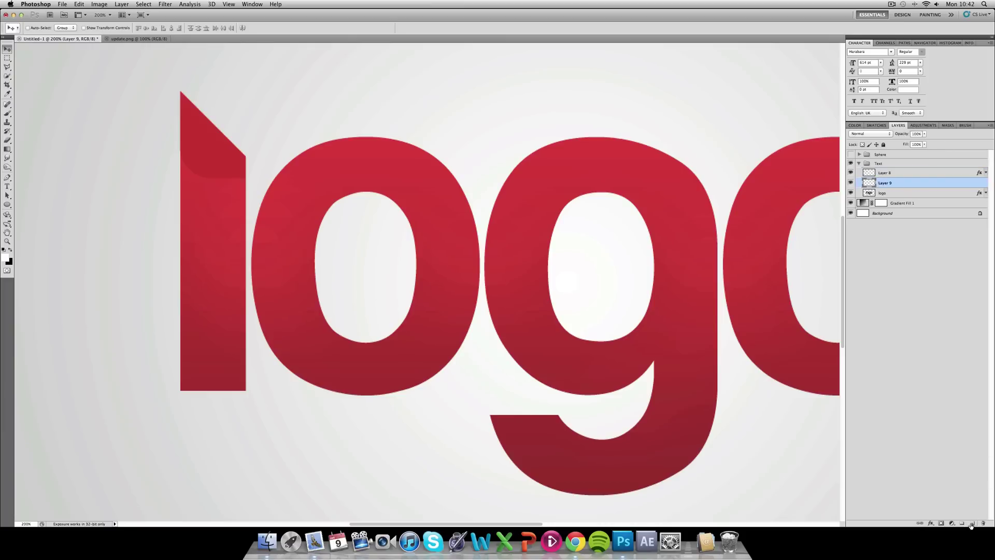
# Set up the Brush tool at 191 px with 0% hardness.
pyautogui.click(7, 113)
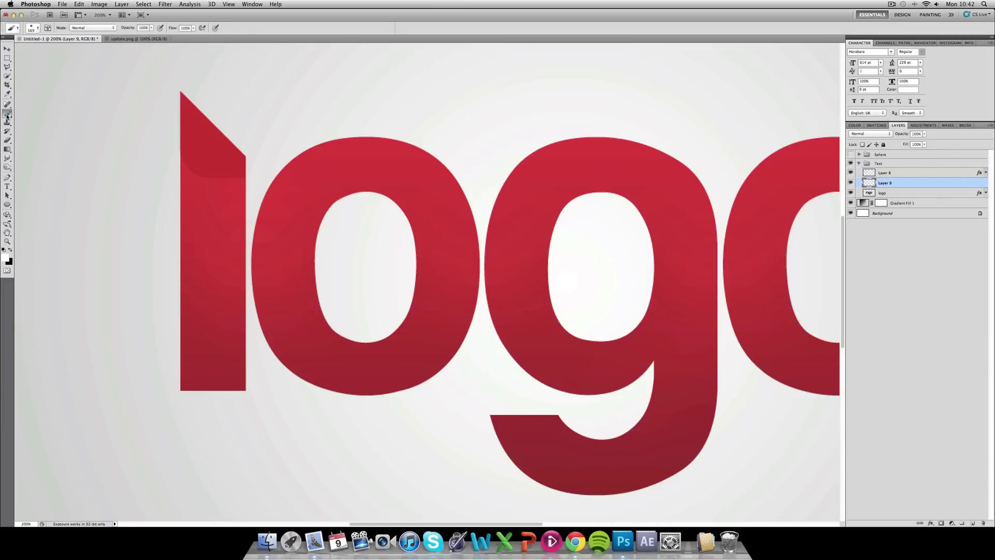
pyautogui.click(31, 28)
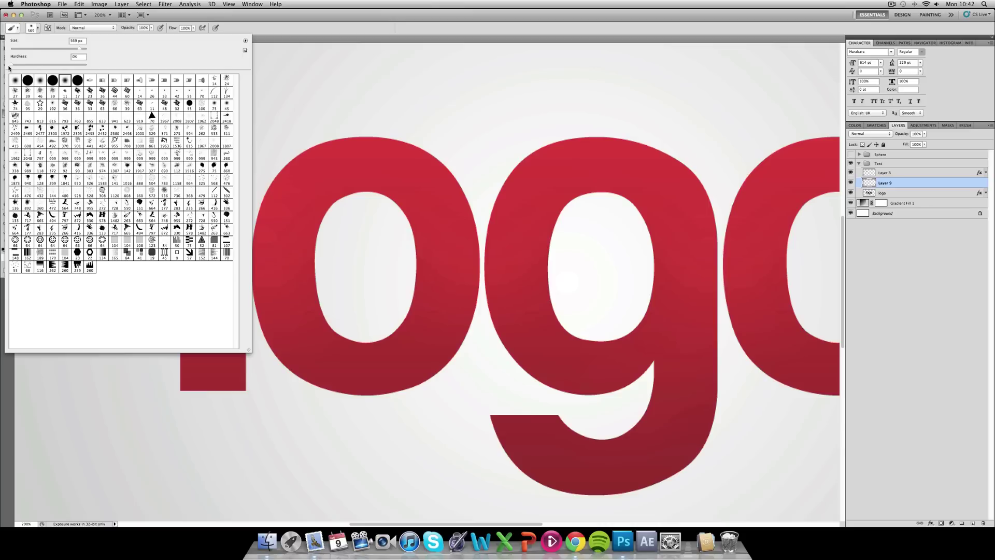
pyautogui.click(65, 48)
pyautogui.click(38, 28)
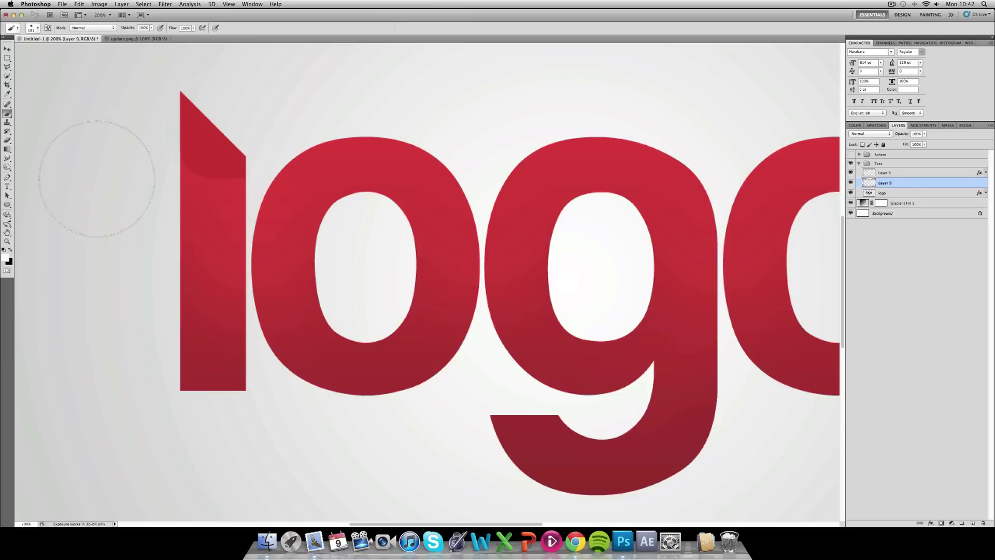
# Paint a soft black blob at the top of the 'l' and load the letter shapes as a selection.
pyautogui.click(11, 249)
pyautogui.click(219, 127)
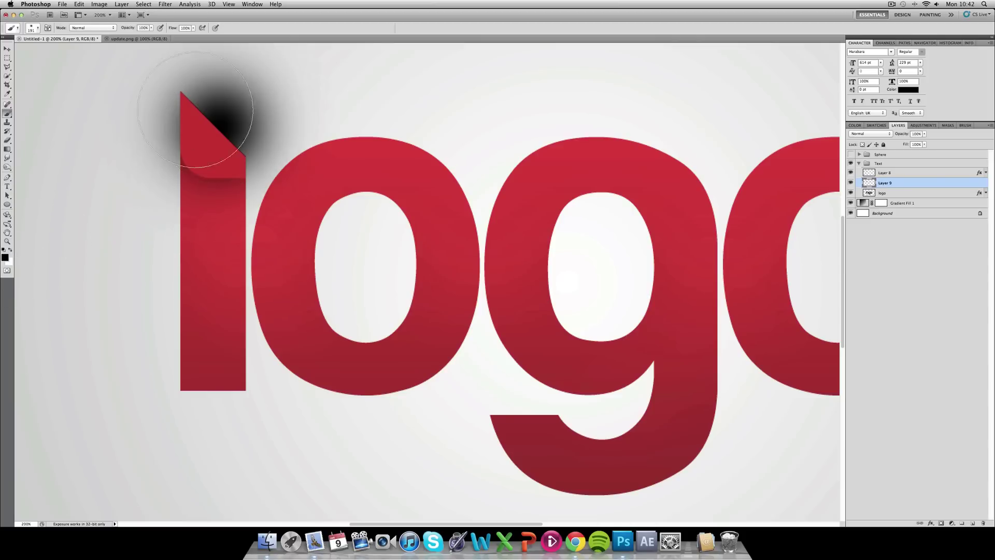
pyautogui.click(7, 57)
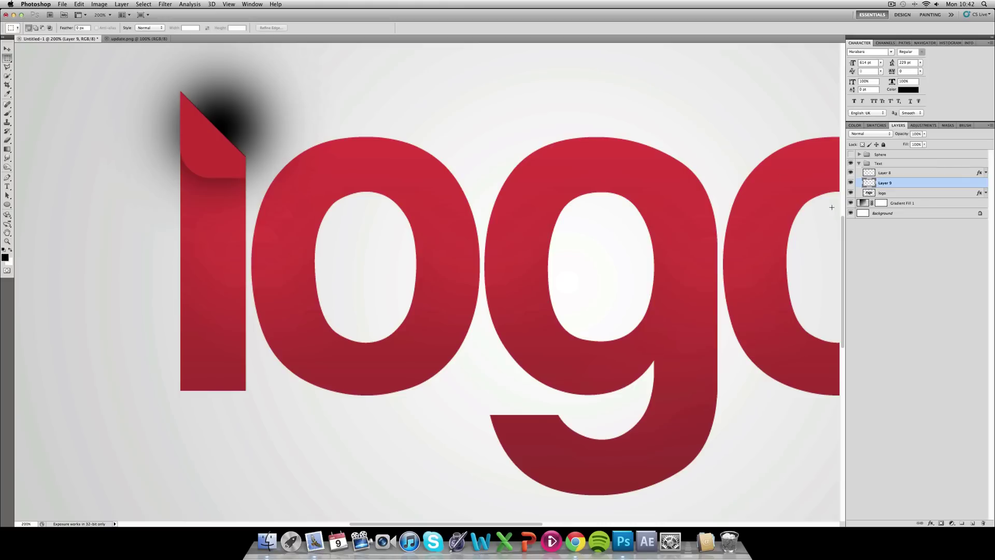
pyautogui.keyDown('super'); pyautogui.click(869, 192); pyautogui.keyUp('super')
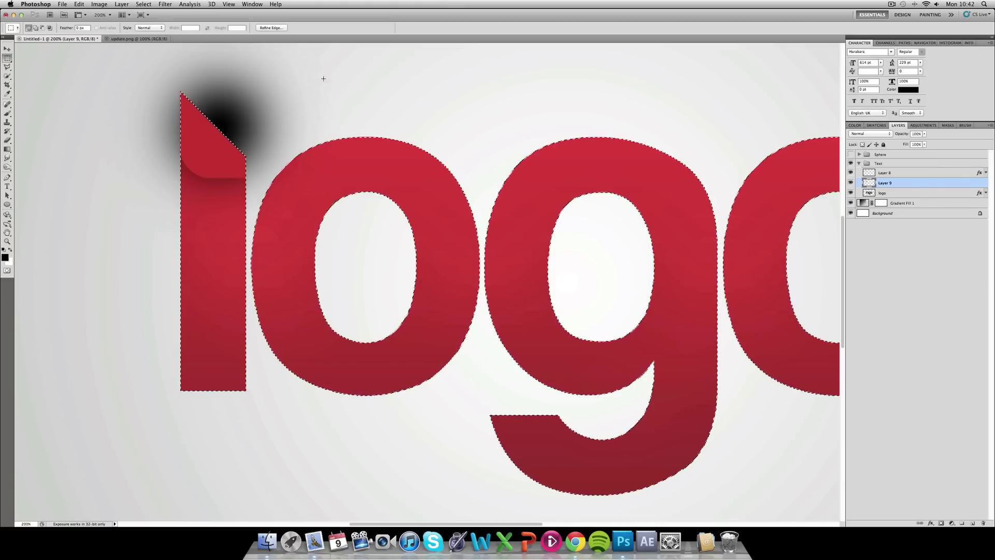
# Invert the letter selection, delete the black outside the letters, and deselect.
pyautogui.rightClick(187, 117)
pyautogui.click(202, 126)
pyautogui.rightClick(357, 151)
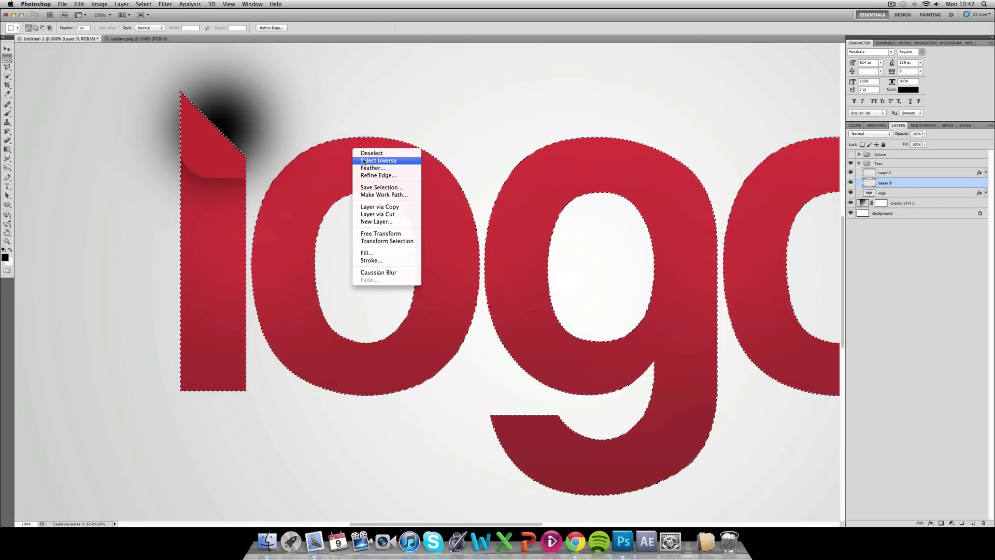
pyautogui.click(363, 160)
pyautogui.press('Delete')
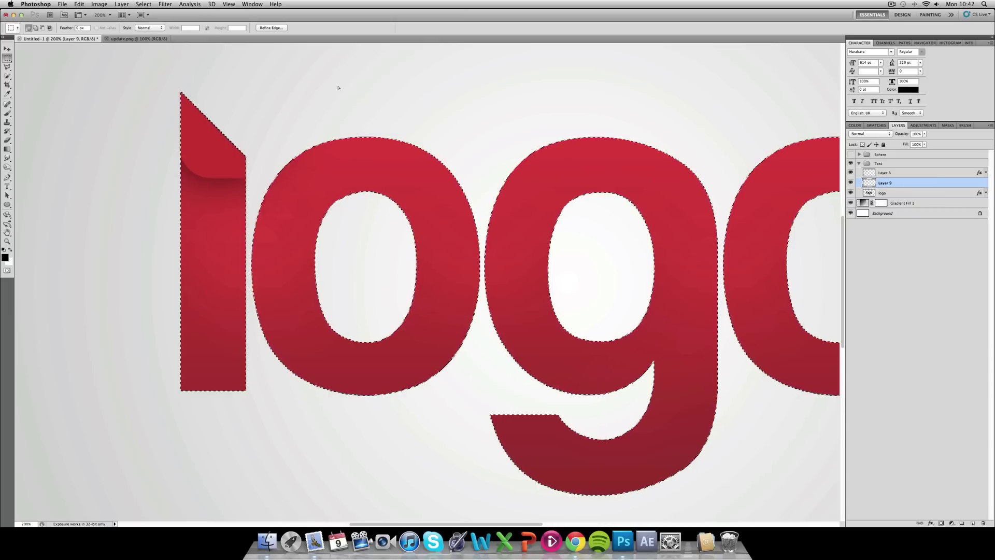
pyautogui.rightClick(216, 136)
pyautogui.press('Return')
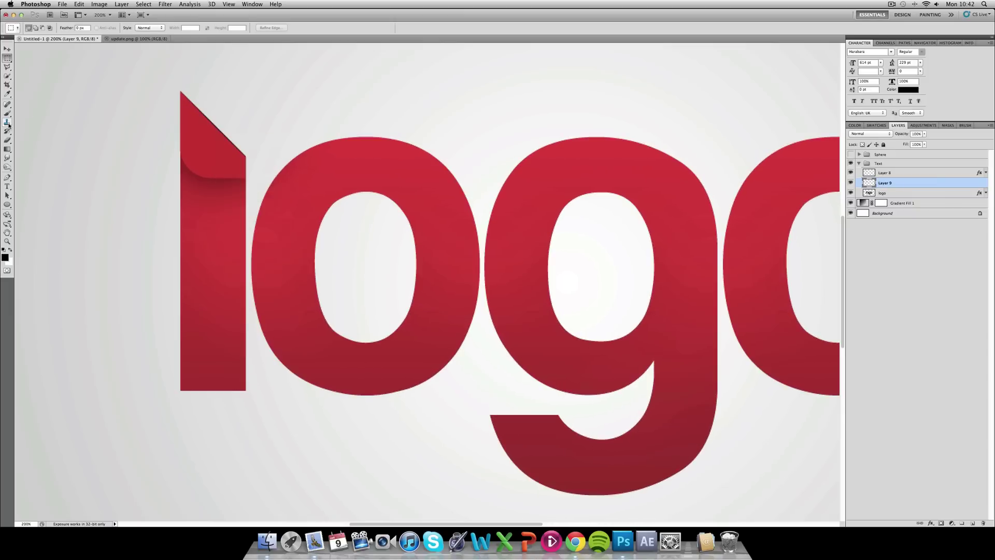
pyautogui.click(8, 131)
# Choose the Eraser and reduce its soft brush to a smaller size.
pyautogui.click(8, 140)
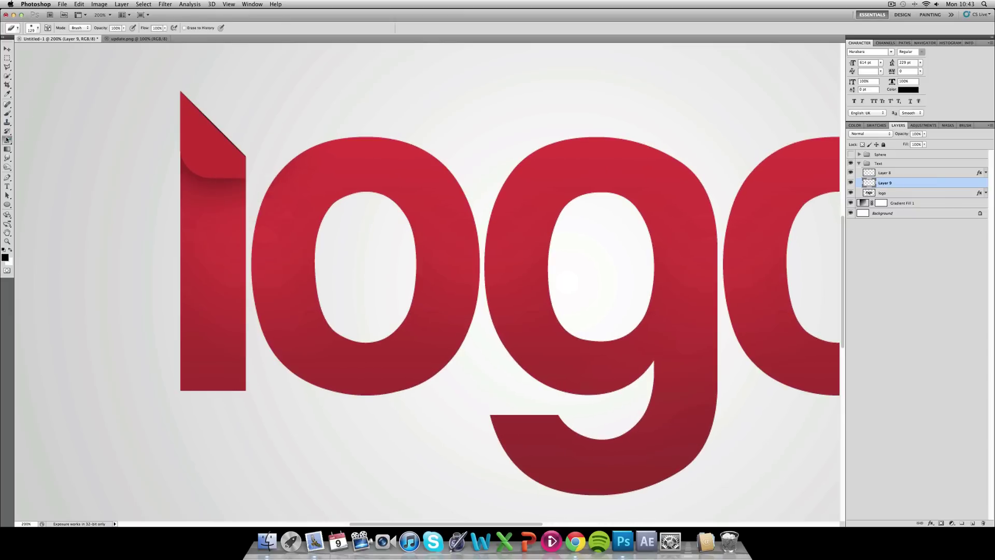
pyautogui.click(34, 28)
pyautogui.press('Tab')
pyautogui.moveTo(54, 49); pyautogui.dragTo(43, 48)
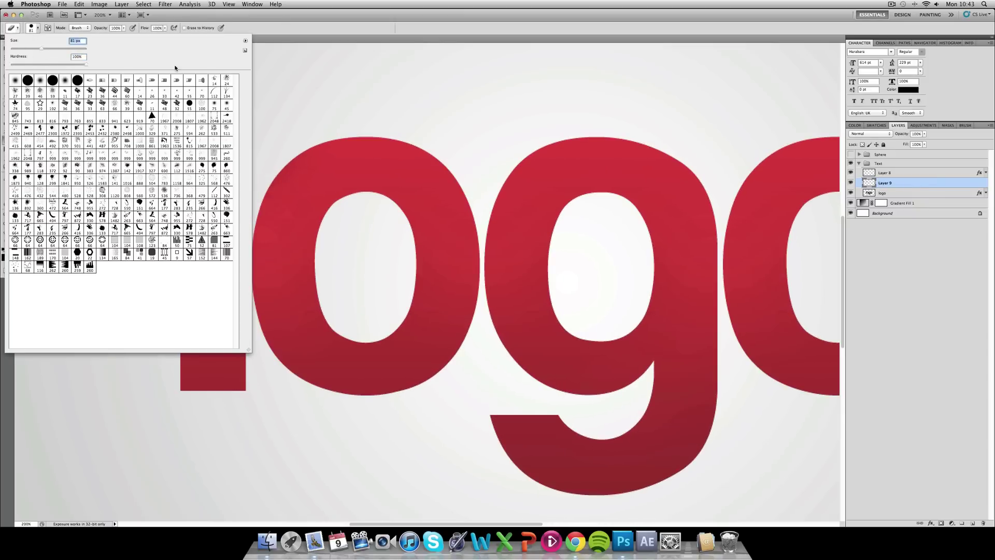
pyautogui.press('Return')
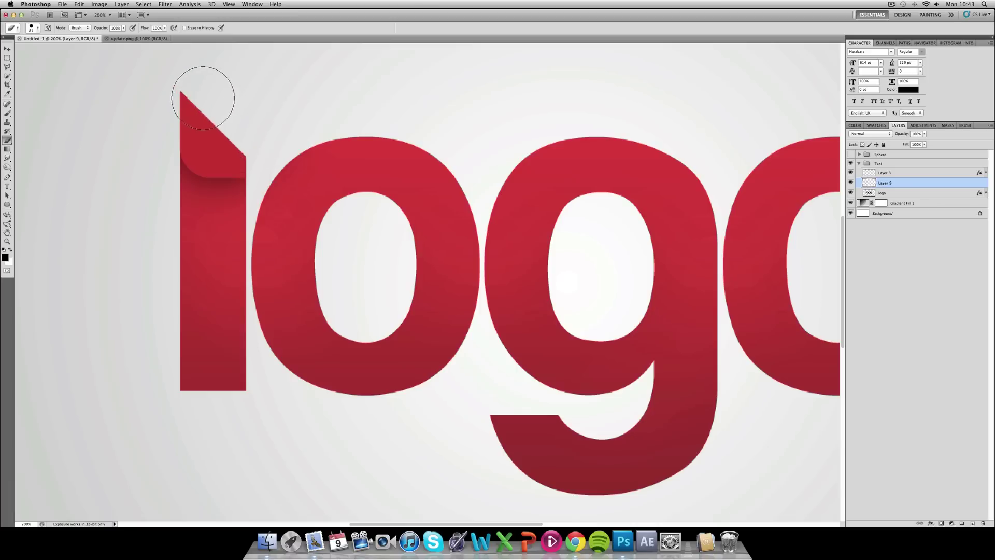
pyautogui.click(892, 4)
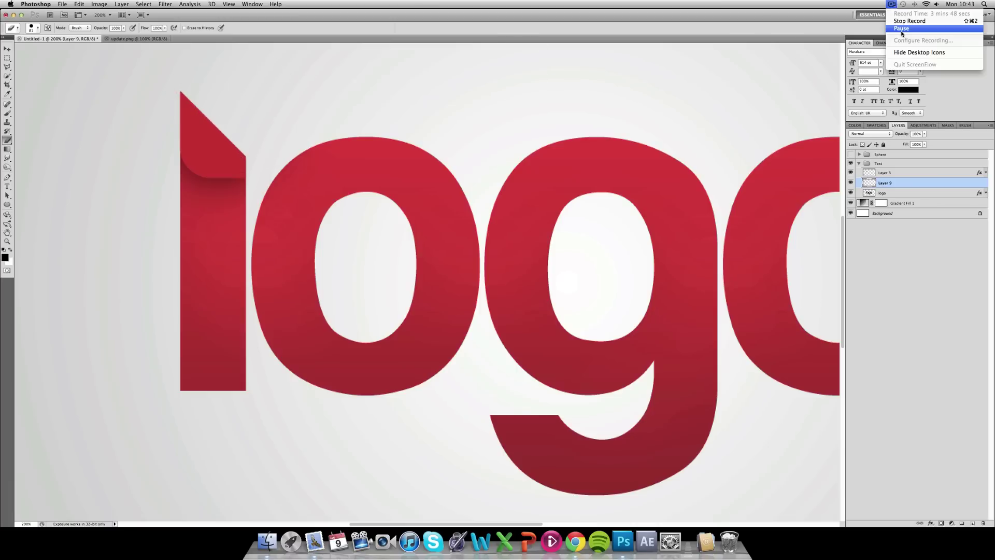
pyautogui.click(901, 28)
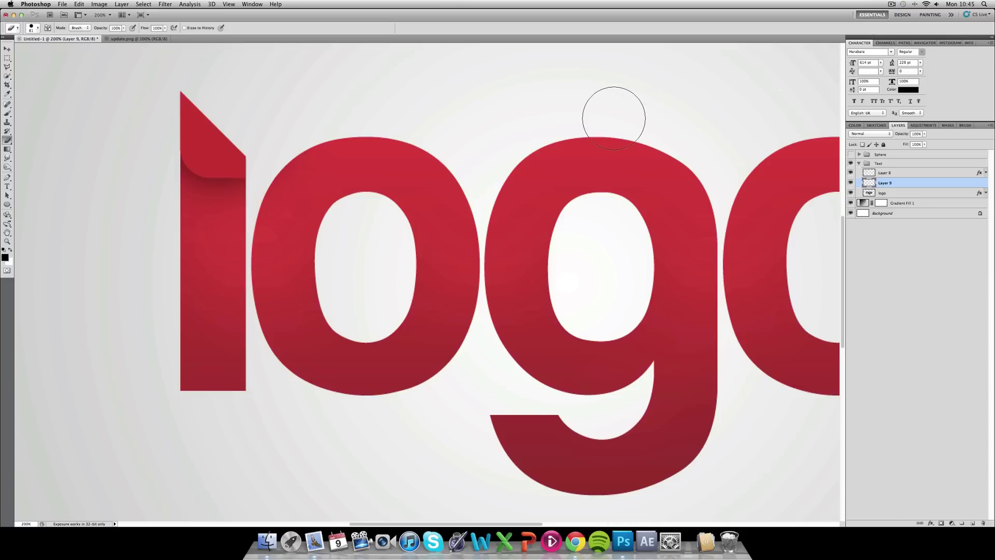
pyautogui.click(7, 48)
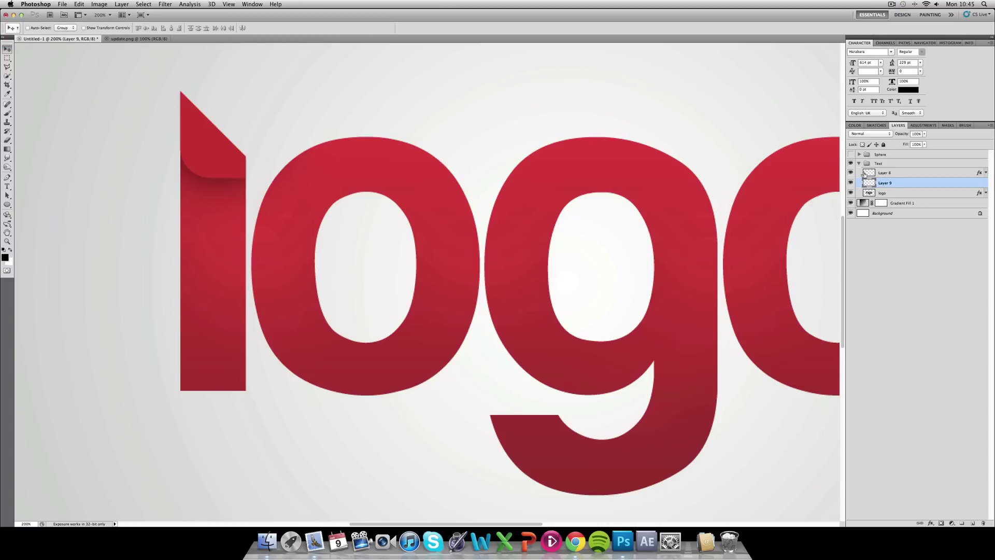
# Duplicate the shadow layer and set the copy's opacity to 50%.
pyautogui.press('super+j')
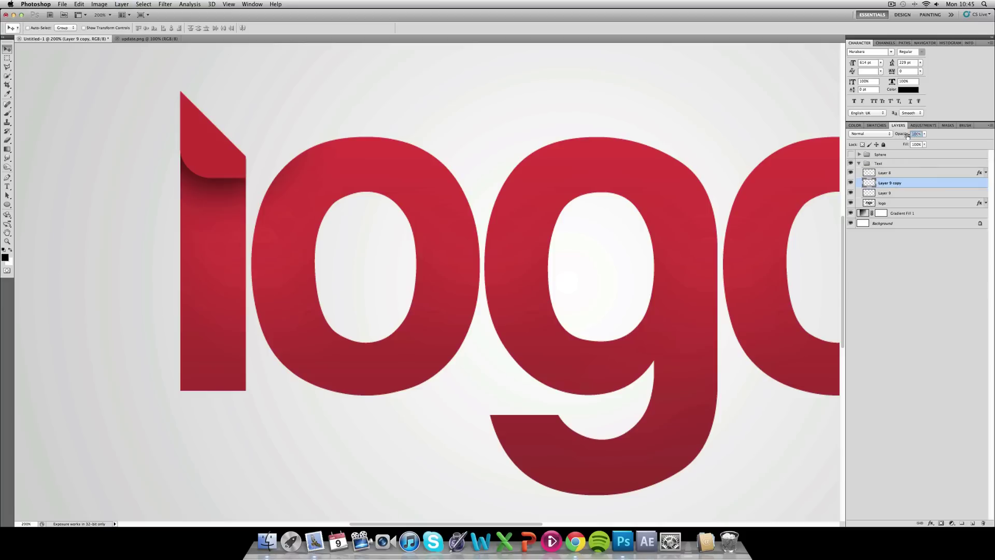
pyautogui.write('50')
pyautogui.press('Return')
# Select Layer 8, the fold of the 'l', in the Layers panel.
pyautogui.press('super+minus')
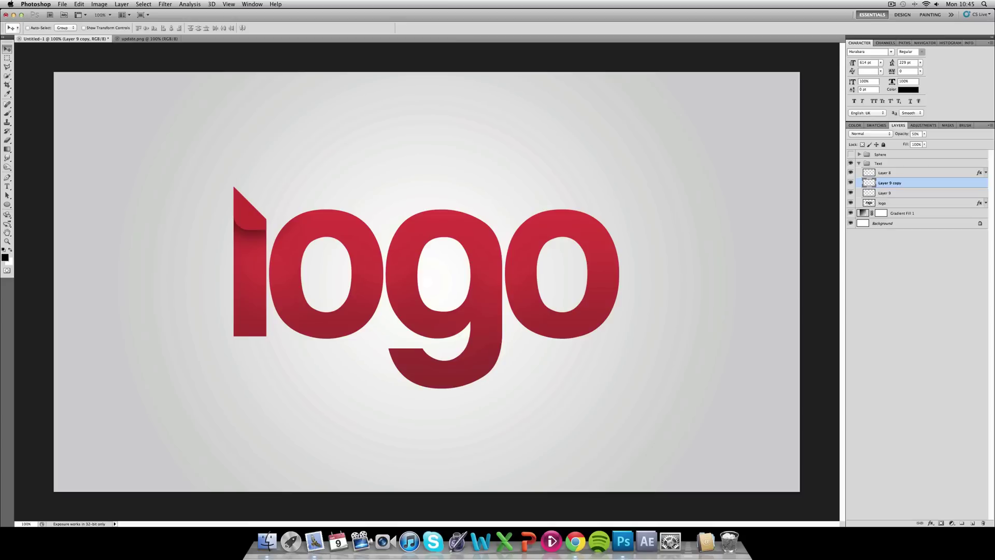
pyautogui.press('super+plus')
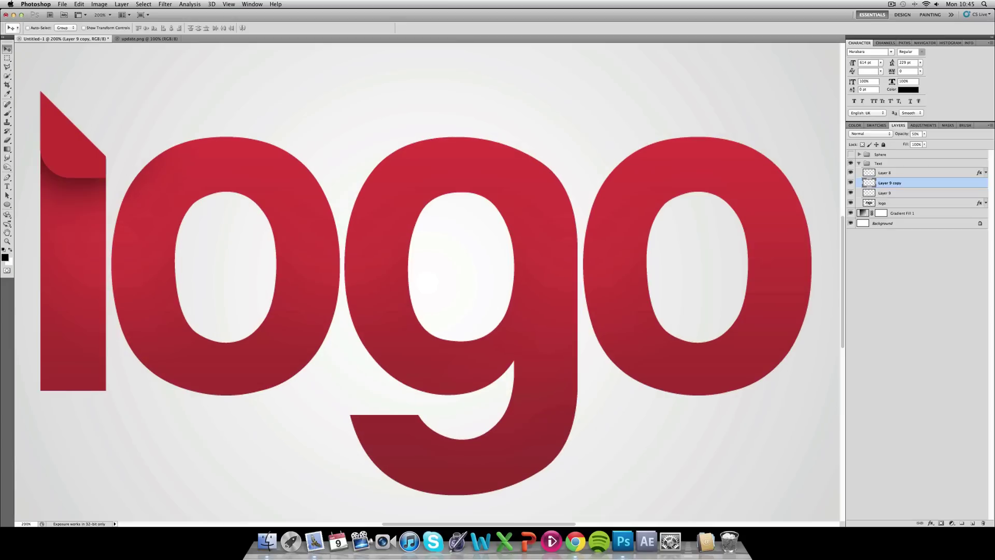
pyautogui.hscroll(-10, 708, 198)
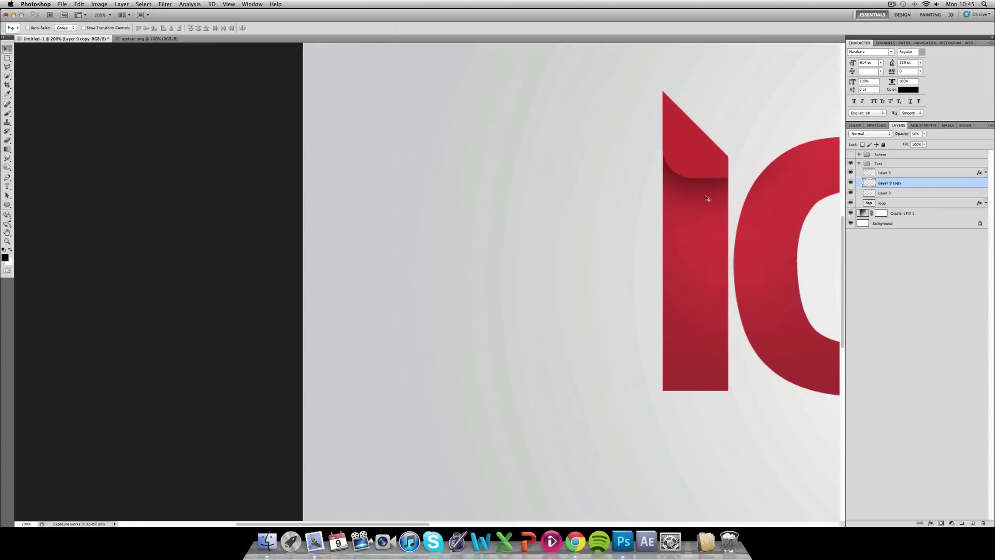
pyautogui.hscroll(3, 666, 197)
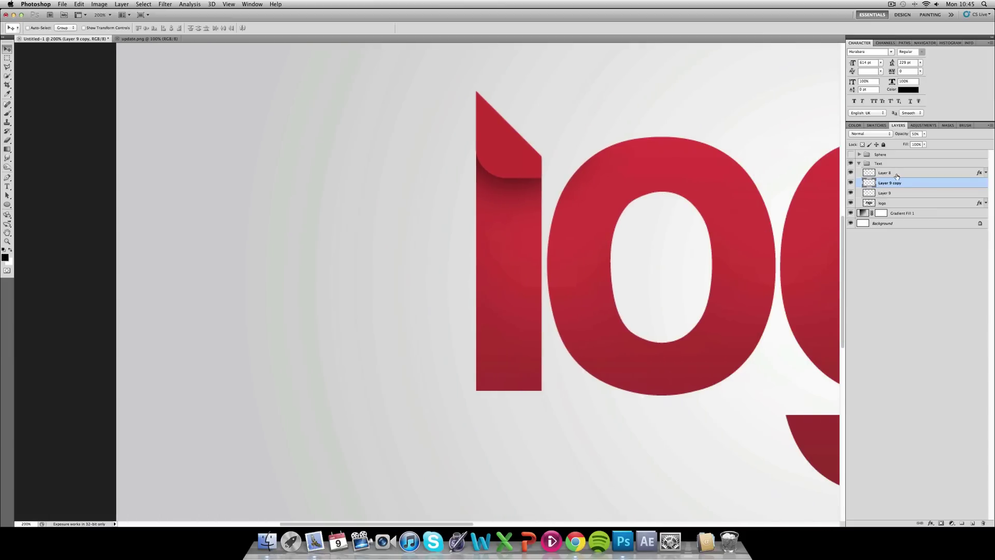
pyautogui.click(896, 174)
pyautogui.scroll(3, 510, 175)
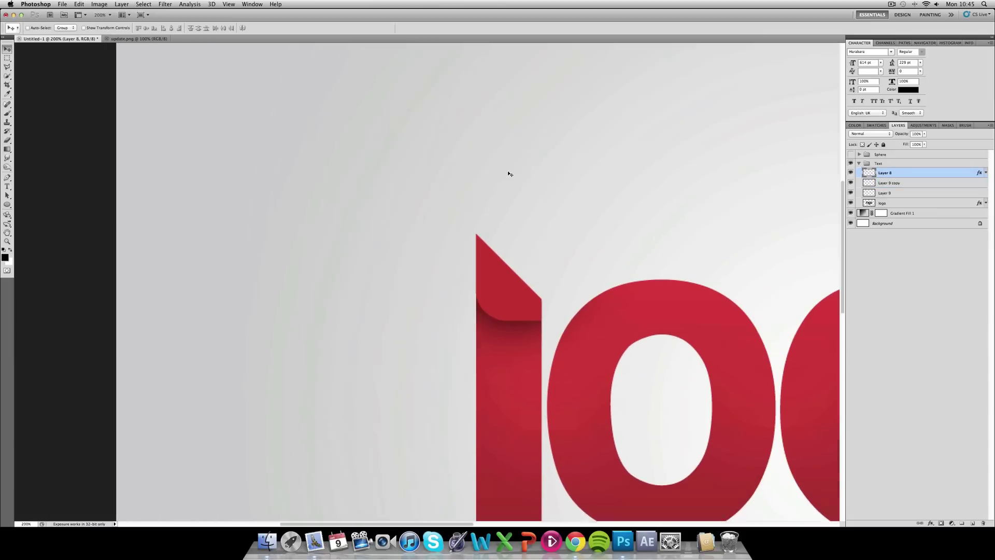
# Add Layer 10 above Layer 8 and paint soft white glows at upper left and over the 'l' top.
pyautogui.click(972, 524)
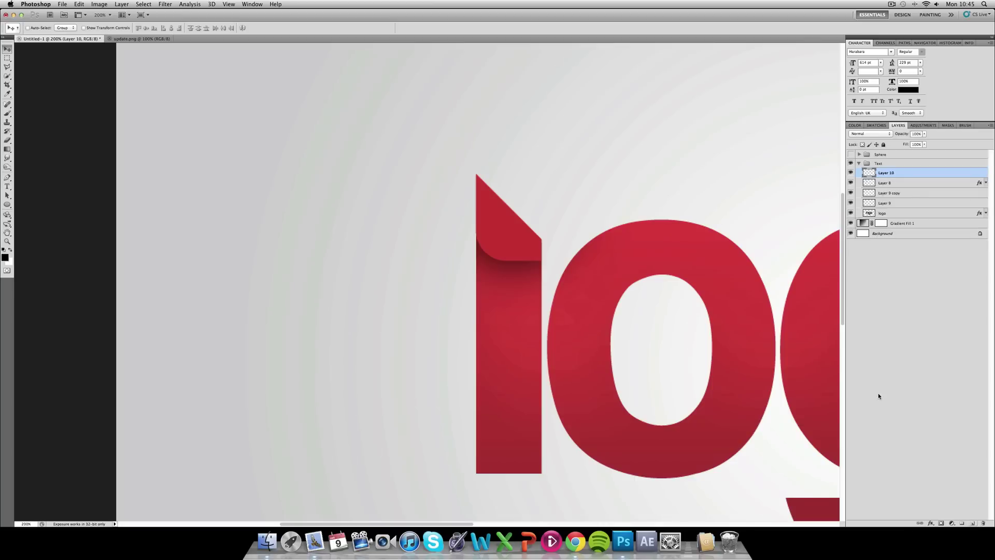
pyautogui.click(7, 113)
pyautogui.moveTo(177, 101)
pyautogui.mouseDown()
pyautogui.moveTo(339, 151)
pyautogui.moveTo(388, 138)
pyautogui.moveTo(402, 101)
pyautogui.mouseUp()
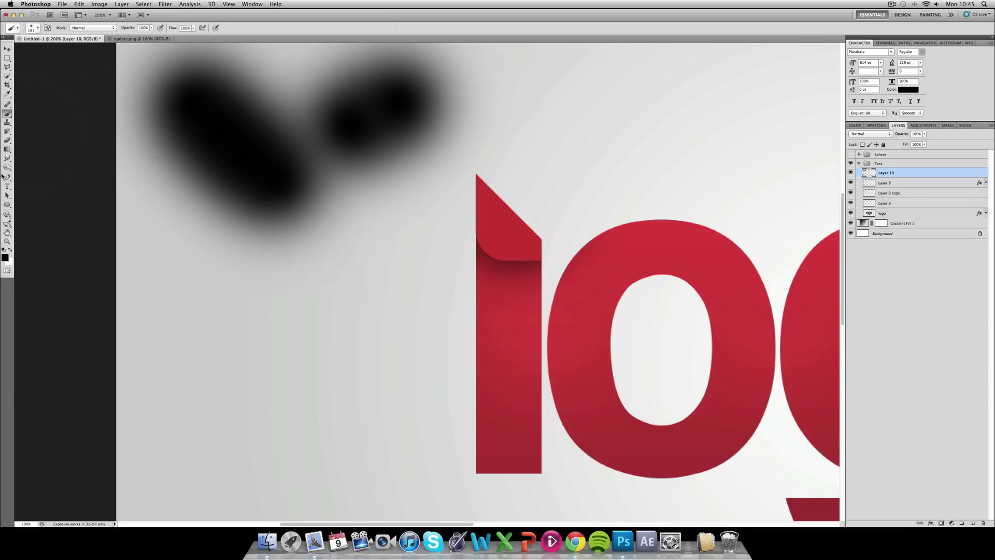
pyautogui.press('super+i')
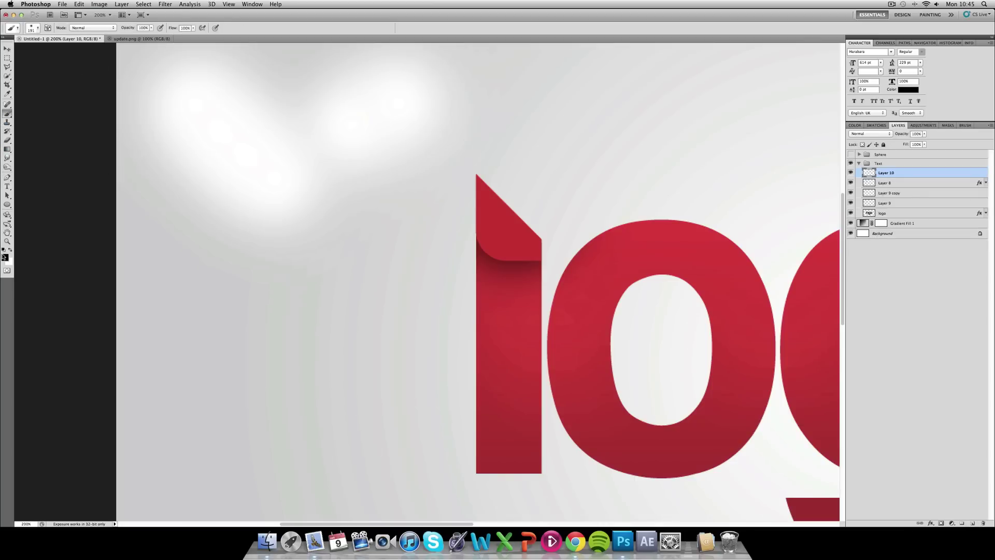
pyautogui.click(11, 249)
pyautogui.click(37, 29)
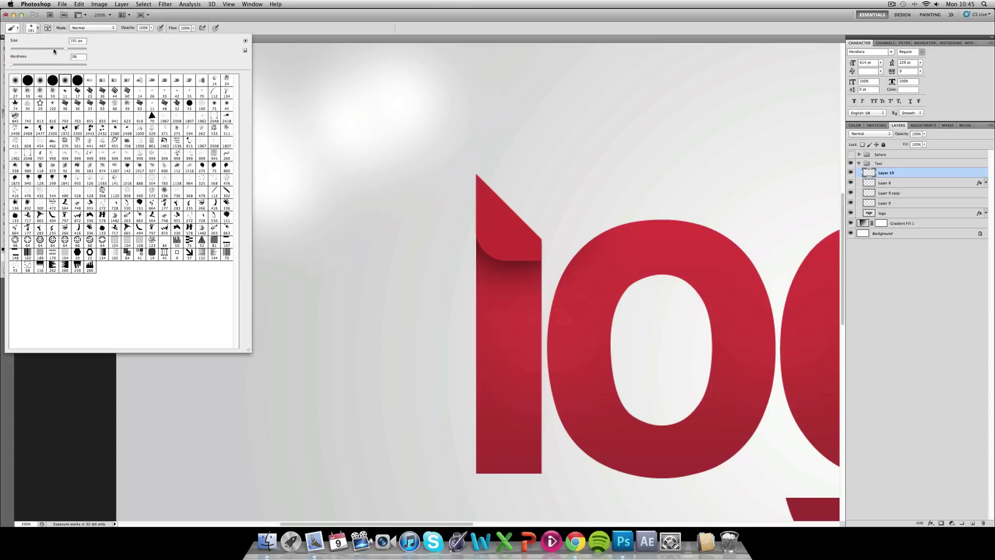
pyautogui.press('Return')
pyautogui.moveTo(489, 173); pyautogui.dragTo(473, 164)
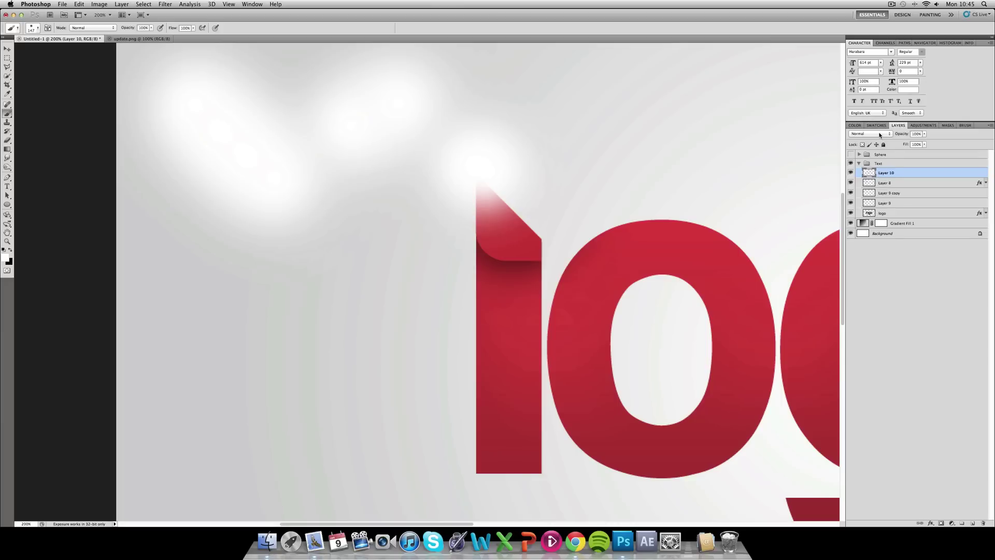
# Set Layer 10's blend mode to Overlay and restore black as the painting colour.
pyautogui.click(880, 134)
pyautogui.click(873, 201)
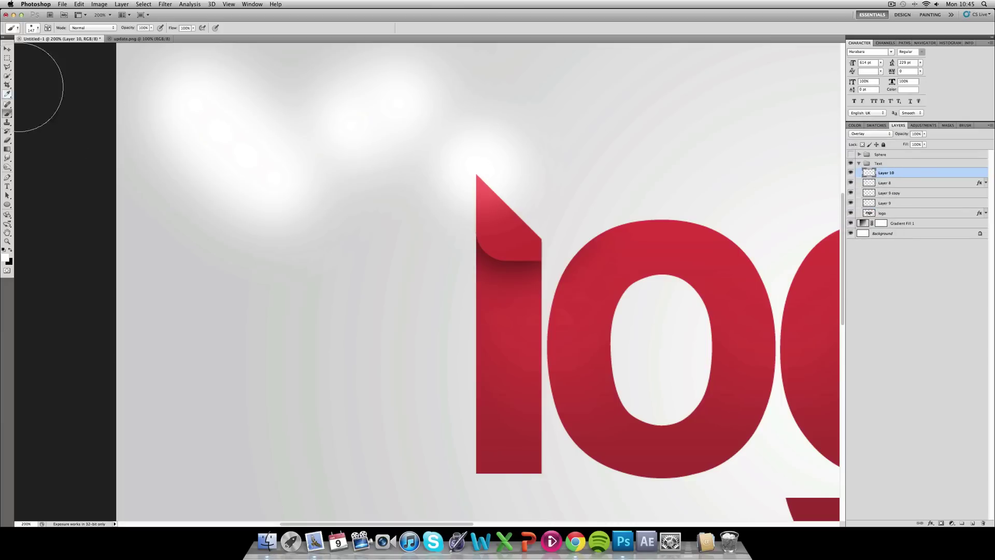
pyautogui.click(10, 250)
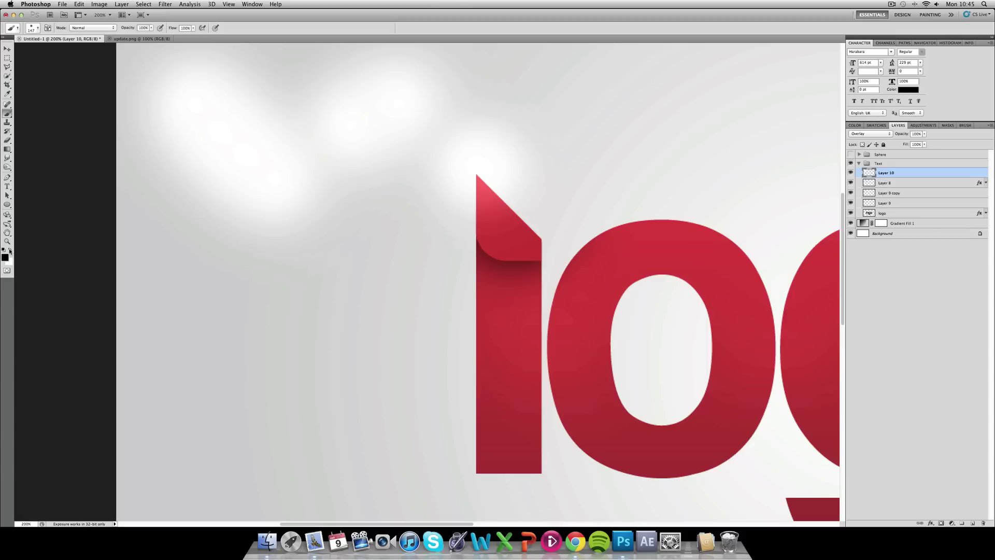
# Add Layer 11, brush soft black over the l stem, and set it to Soft Light.
pyautogui.click(972, 523)
pyautogui.moveTo(532, 284)
pyautogui.mouseDown()
pyautogui.moveTo(476, 279)
pyautogui.moveTo(557, 285)
pyautogui.mouseUp()
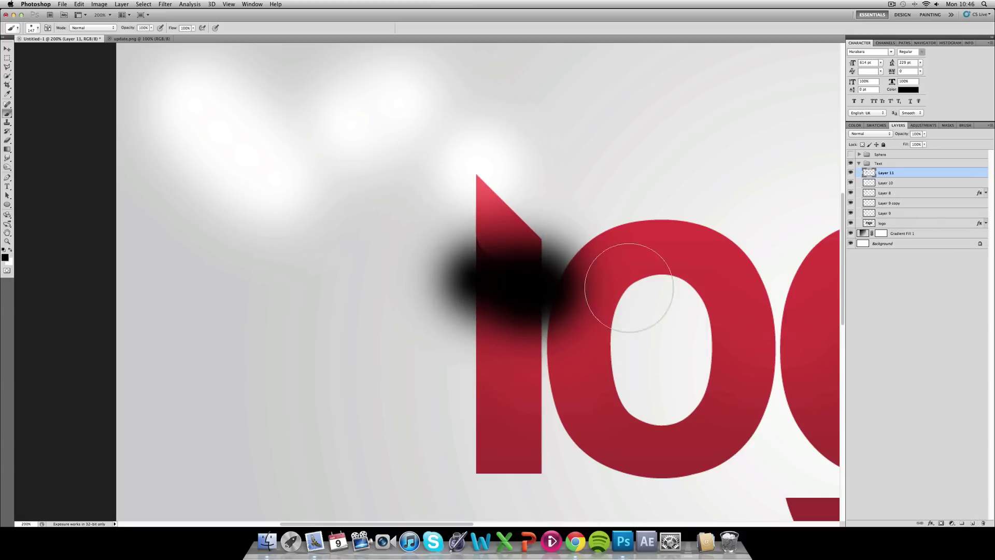
pyautogui.click(880, 134)
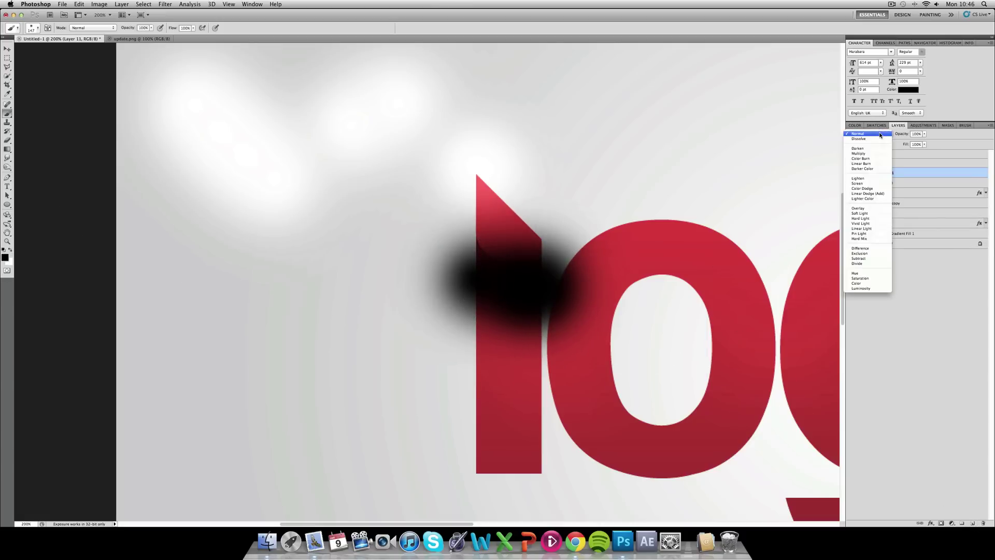
pyautogui.click(870, 213)
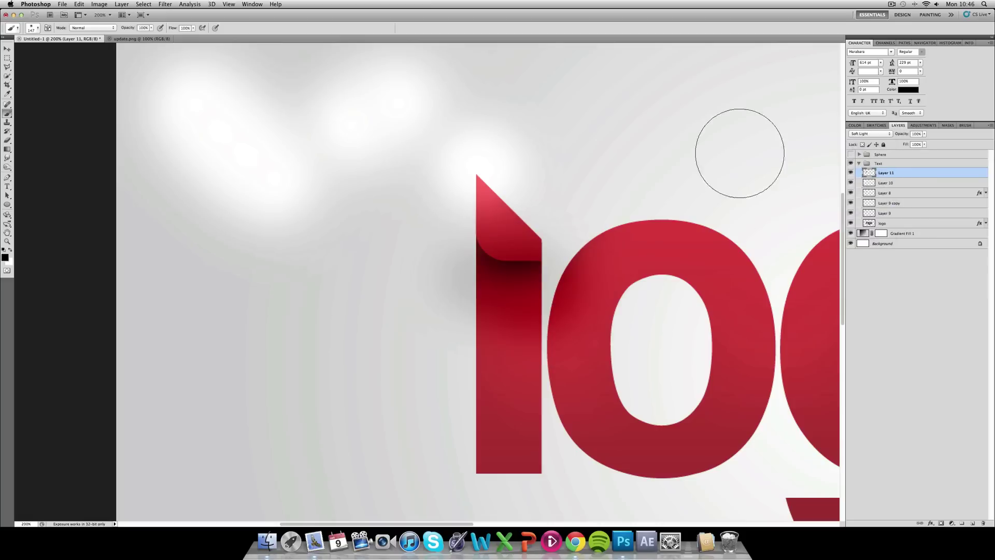
# Trim Layer 11's shading to the l fold by deleting outside Layer 8's shape.
pyautogui.press('v')
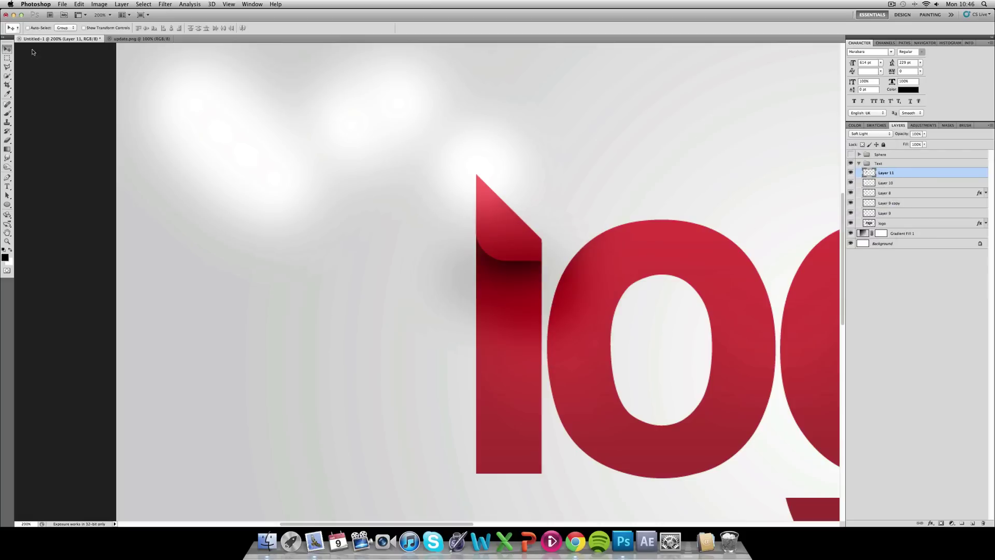
pyautogui.keyDown('super'); pyautogui.click(869, 193); pyautogui.keyUp('super')
pyautogui.click(8, 58)
pyautogui.rightClick(260, 89)
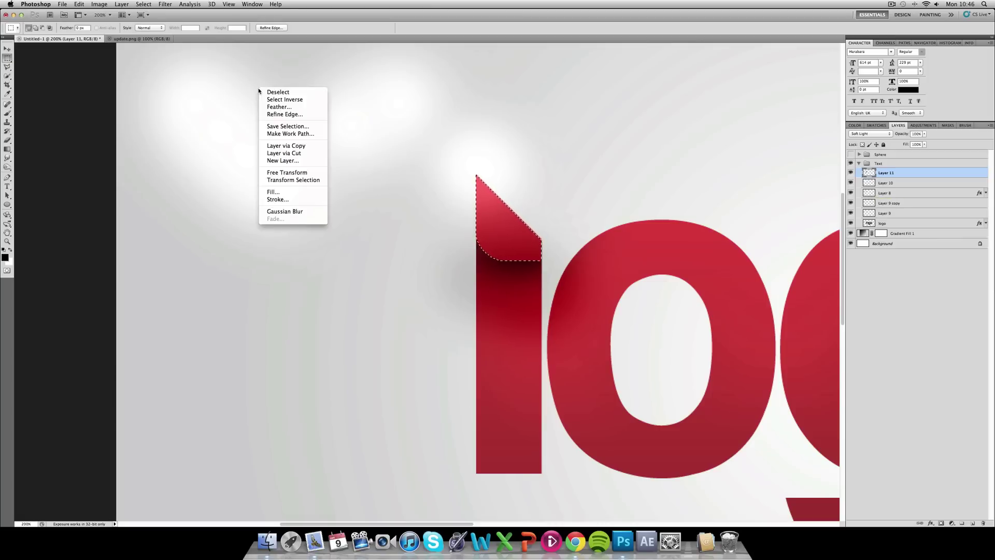
pyautogui.press('Delete')
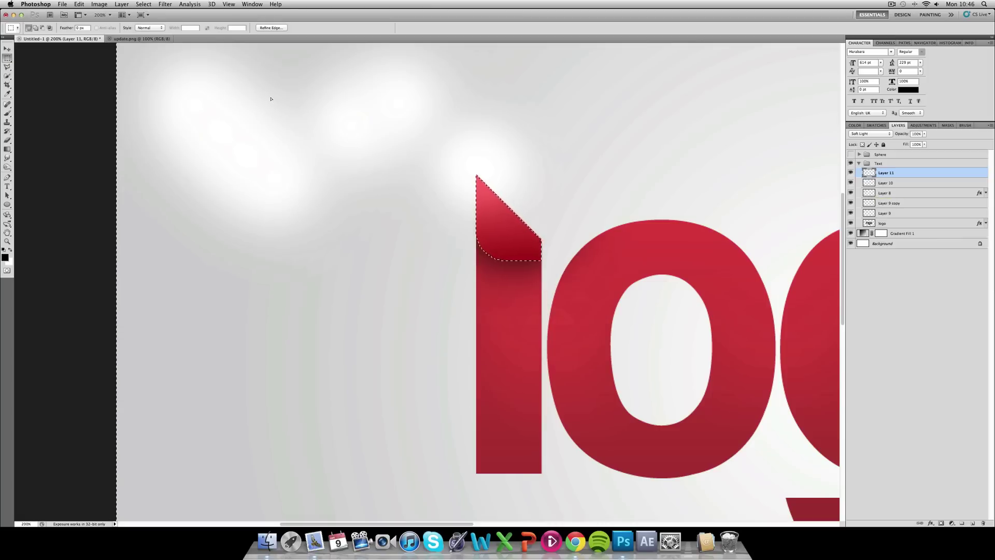
pyautogui.rightClick(256, 75)
pyautogui.click(260, 76)
pyautogui.click(8, 49)
pyautogui.press('super+minus')
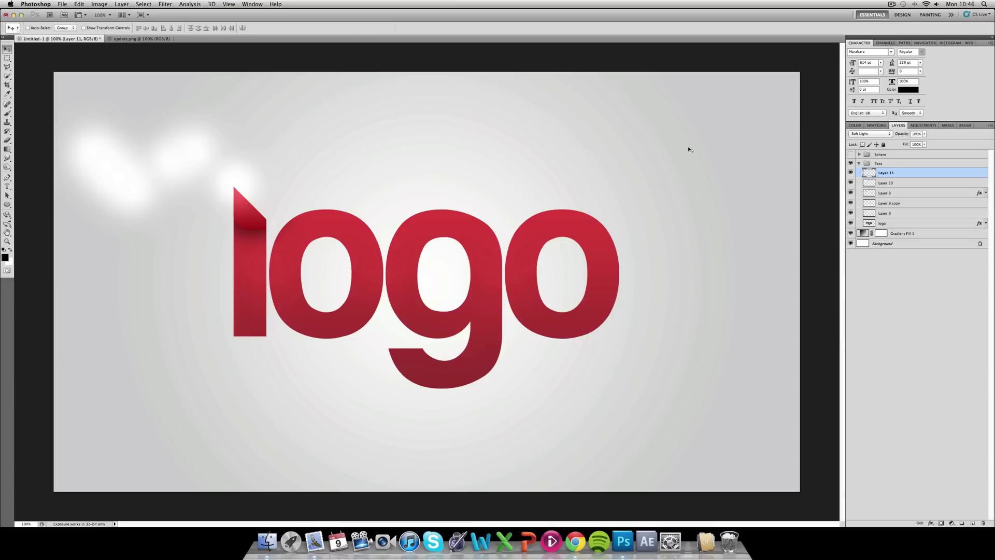
# Erase part of Layer 10's white glow at the upper left.
pyautogui.click(850, 183)
pyautogui.click(850, 182)
pyautogui.click(876, 185)
pyautogui.click(7, 140)
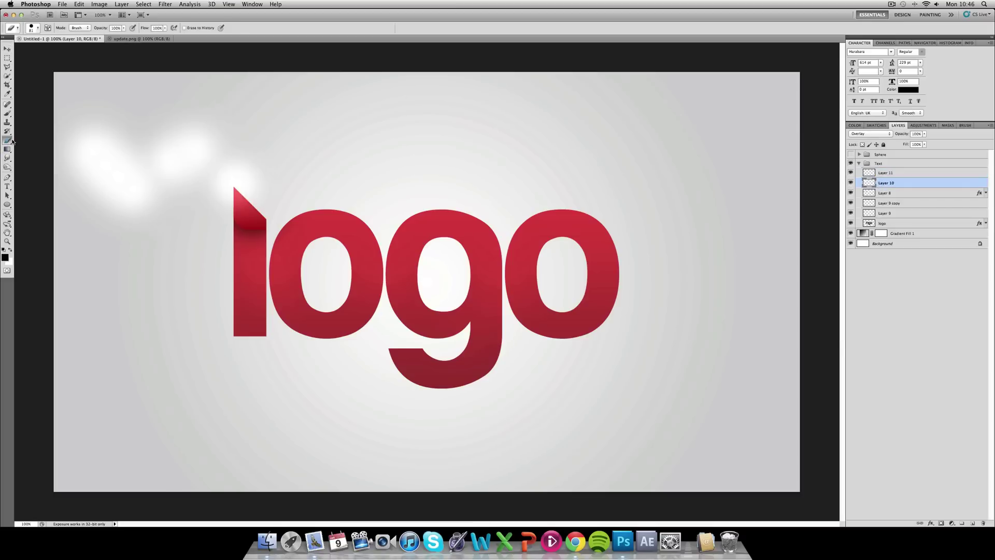
pyautogui.moveTo(87, 102)
pyautogui.mouseDown()
pyautogui.moveTo(94, 241)
pyautogui.moveTo(110, 132)
pyautogui.moveTo(145, 101)
pyautogui.moveTo(130, 192)
pyautogui.moveTo(197, 138)
pyautogui.mouseUp()
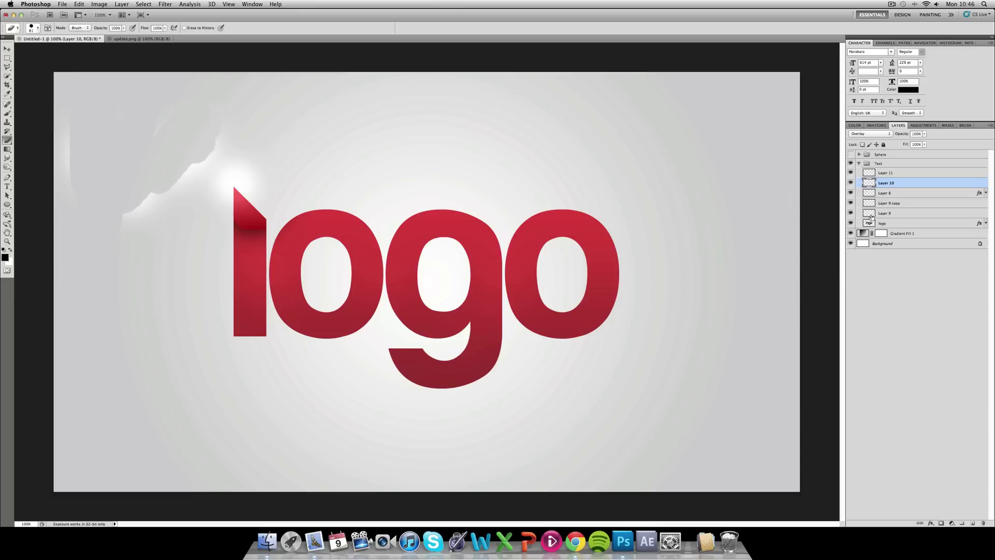
# Delete Layer 10's glow outside the logo letters using an inverted letter selection.
pyautogui.keyDown('super'); pyautogui.click(869, 222); pyautogui.keyUp('super')
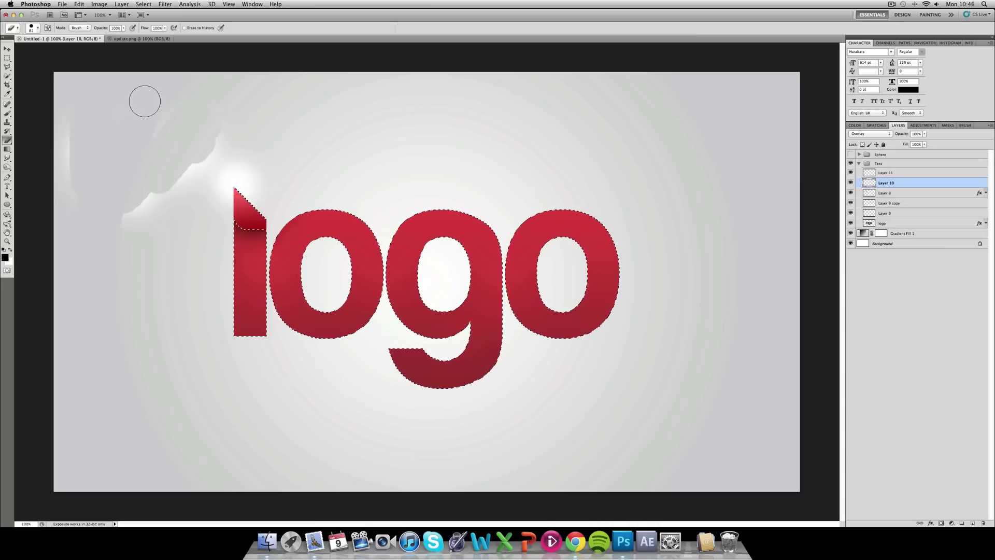
pyautogui.press('m')
pyautogui.rightClick(165, 86)
pyautogui.click(184, 98)
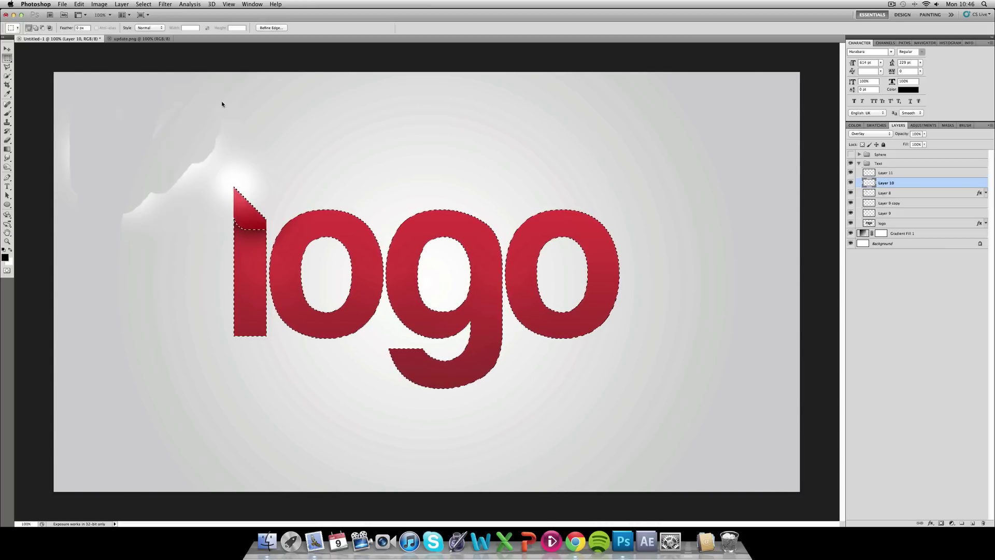
pyautogui.rightClick(360, 117)
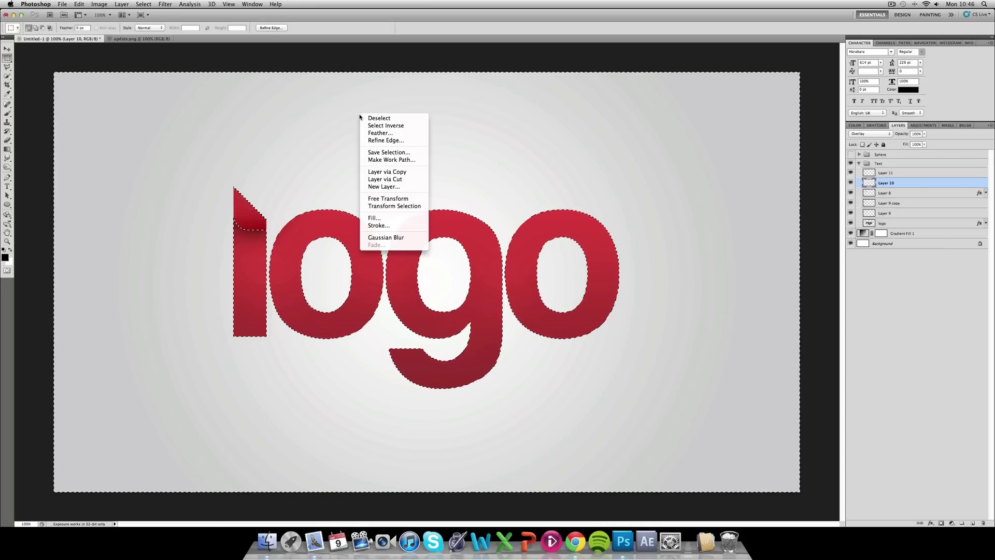
pyautogui.click(335, 115)
pyautogui.press('Delete')
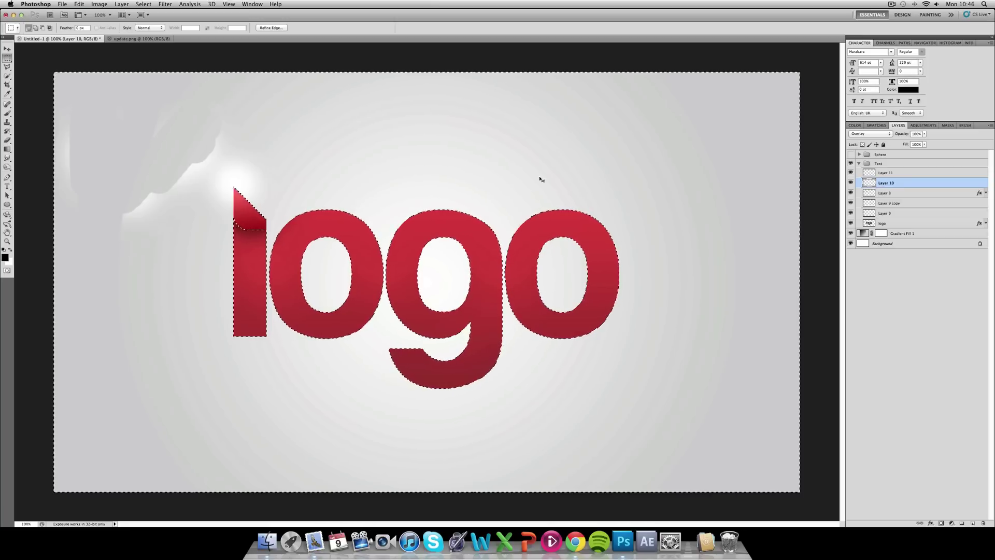
pyautogui.press('super+d')
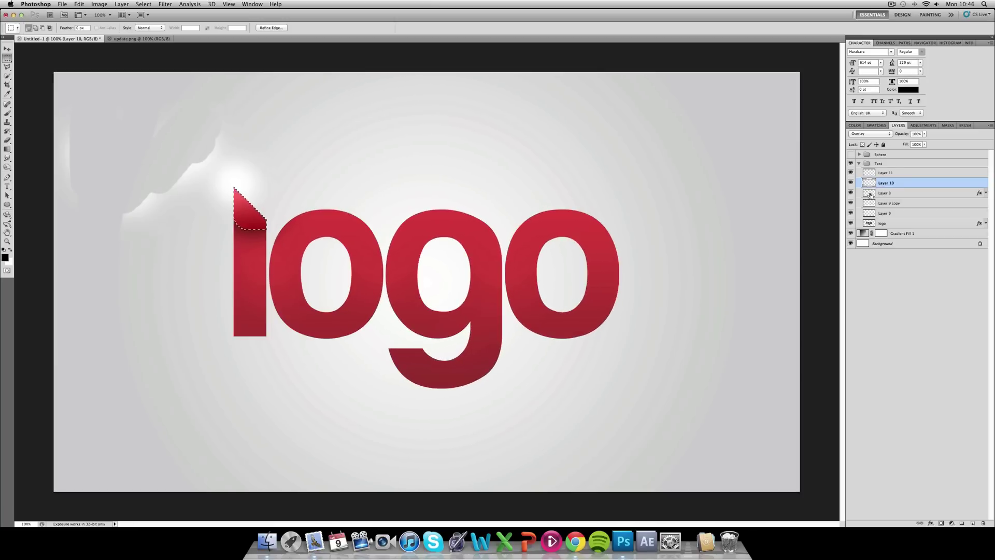
# Delete the remaining stray glow outside the l fold, then deselect.
pyautogui.rightClick(408, 150)
pyautogui.rightClick(384, 142)
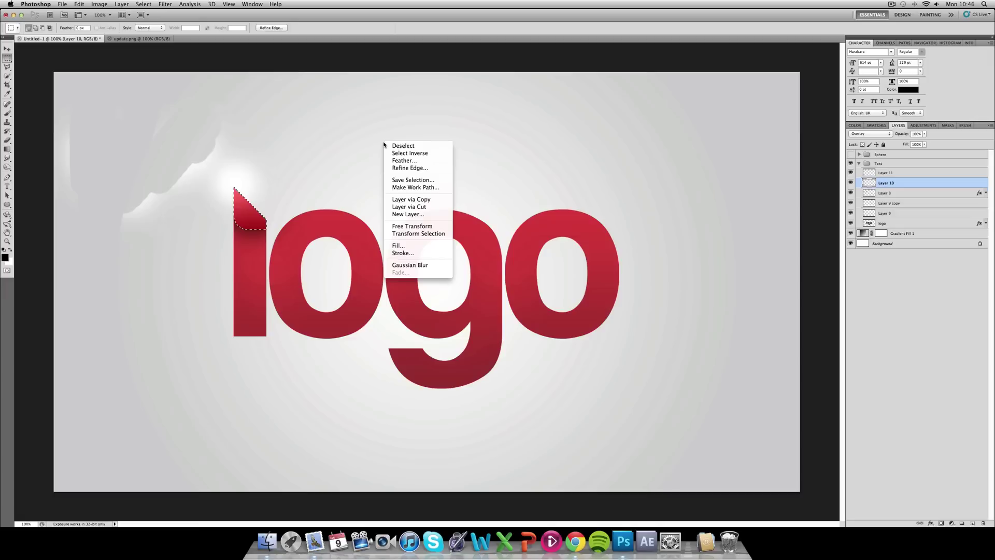
pyautogui.click(410, 154)
pyautogui.press('Delete')
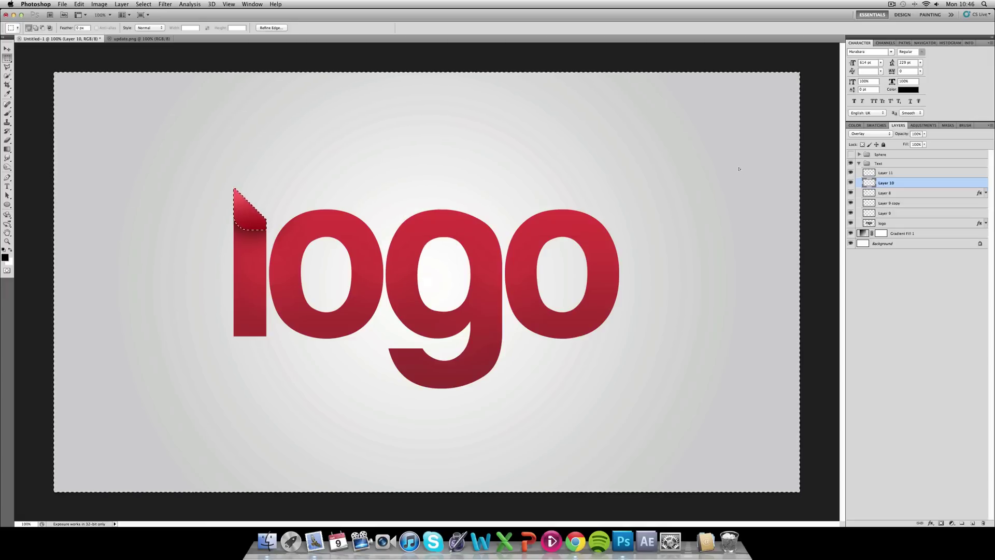
pyautogui.rightClick(576, 150)
pyautogui.click(583, 156)
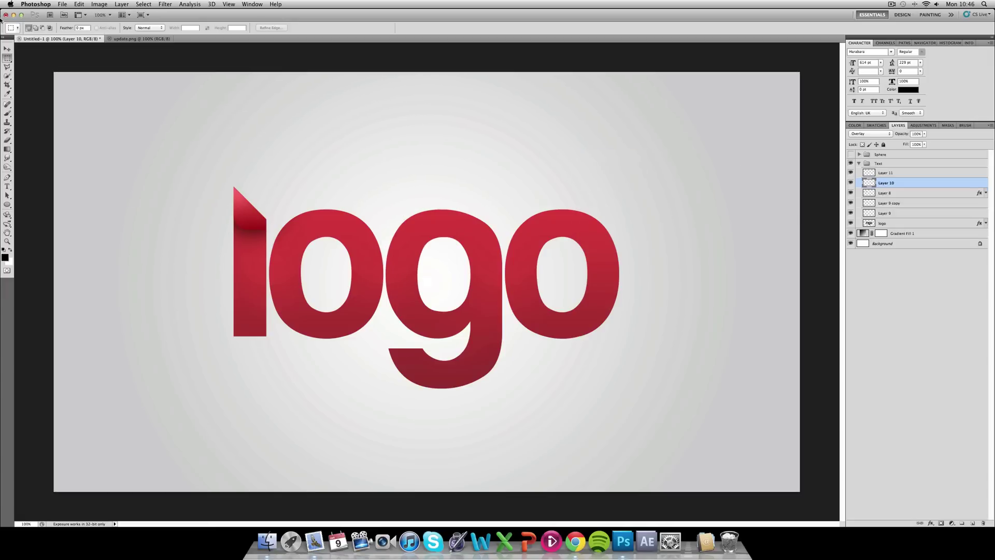
pyautogui.click(7, 48)
# Give Layer 8 Bevel and Emboss: size 0 px, Overlay highlight at 100%, shadow at 20%.
pyautogui.press('super+equal')
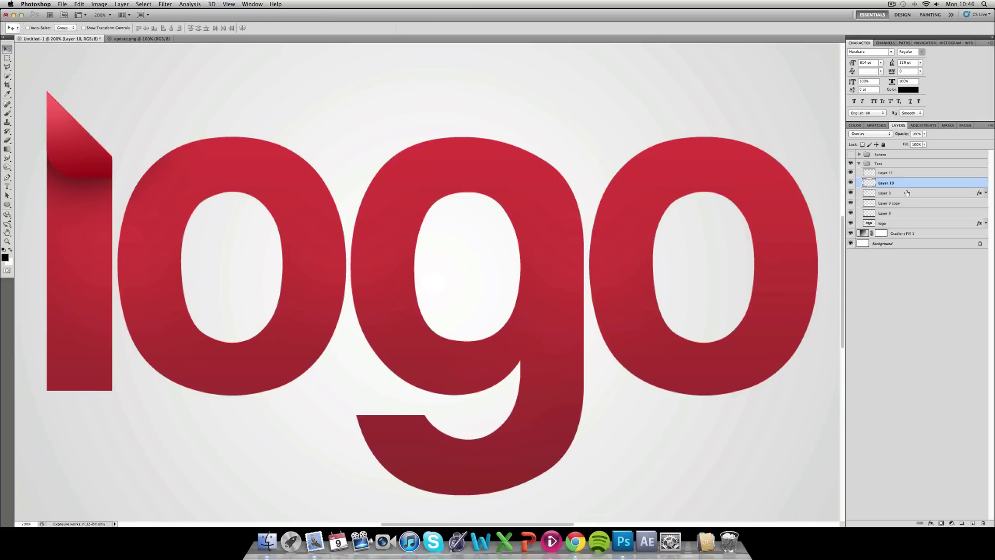
pyautogui.doubleClick(907, 193)
pyautogui.click(618, 340)
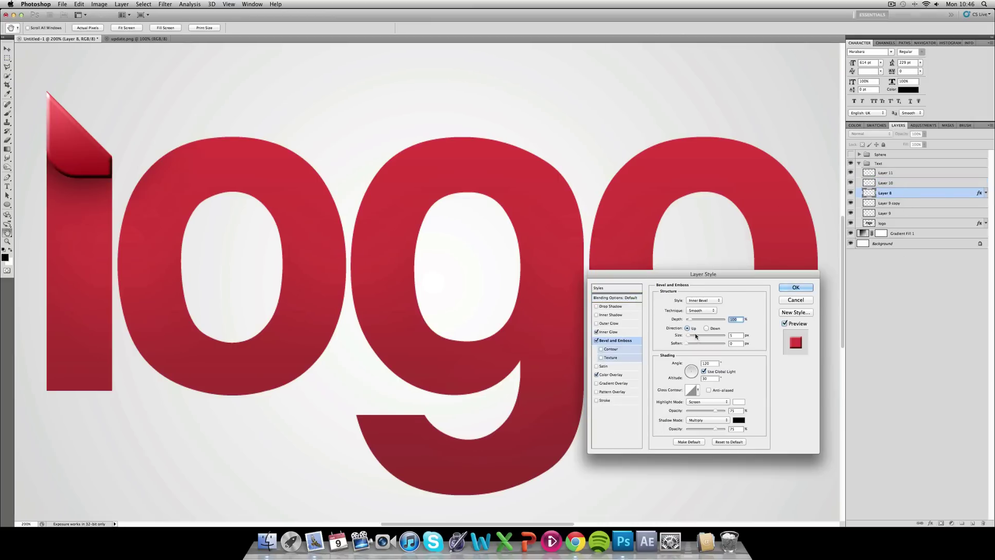
pyautogui.moveTo(696, 336); pyautogui.dragTo(745, 319)
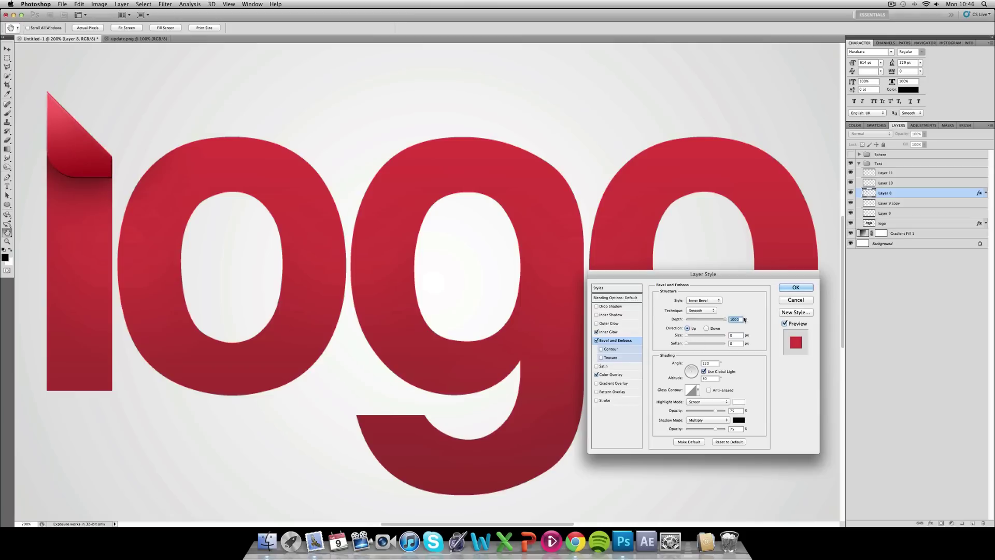
pyautogui.moveTo(715, 428); pyautogui.dragTo(682, 428)
pyautogui.click(708, 402)
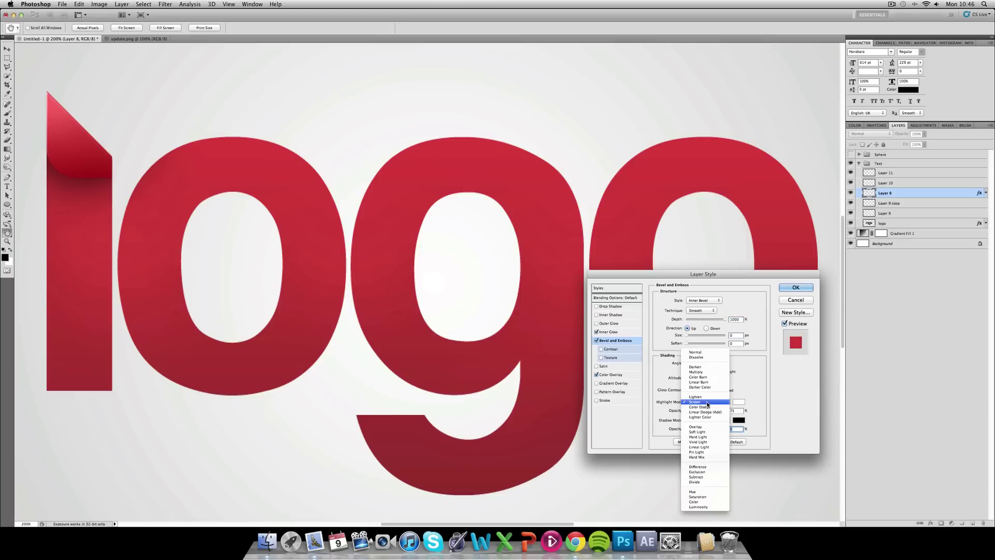
pyautogui.click(702, 427)
pyautogui.moveTo(717, 409); pyautogui.dragTo(726, 410)
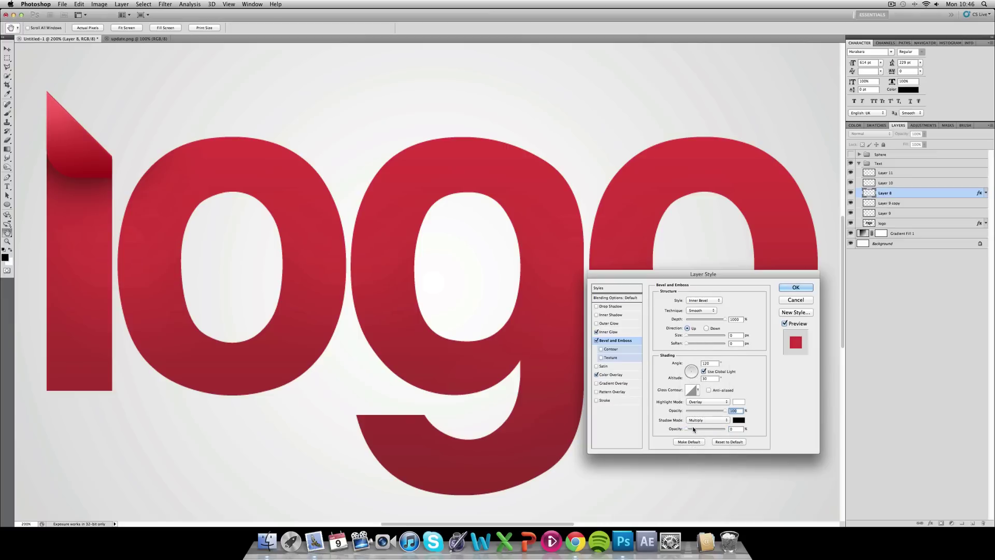
pyautogui.click(693, 429)
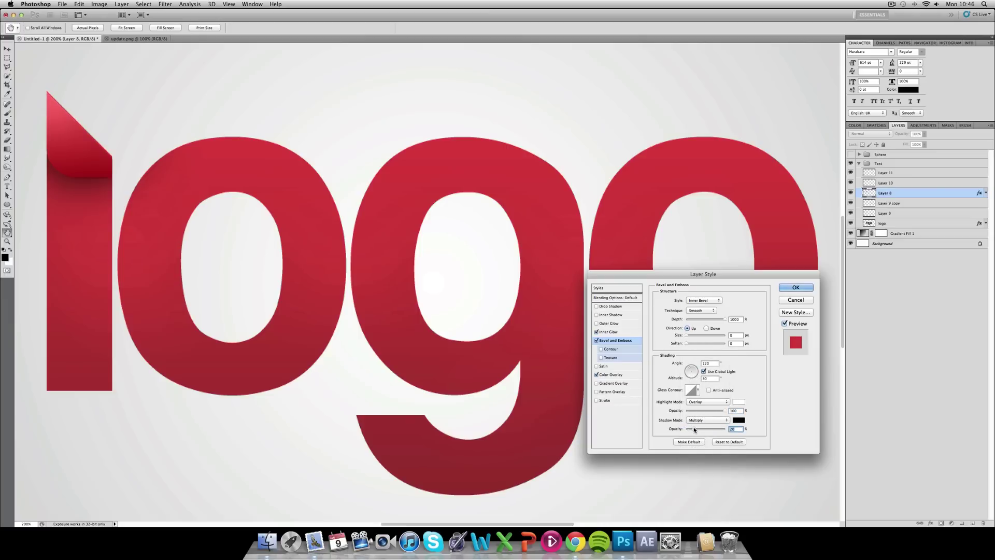
pyautogui.click(780, 287)
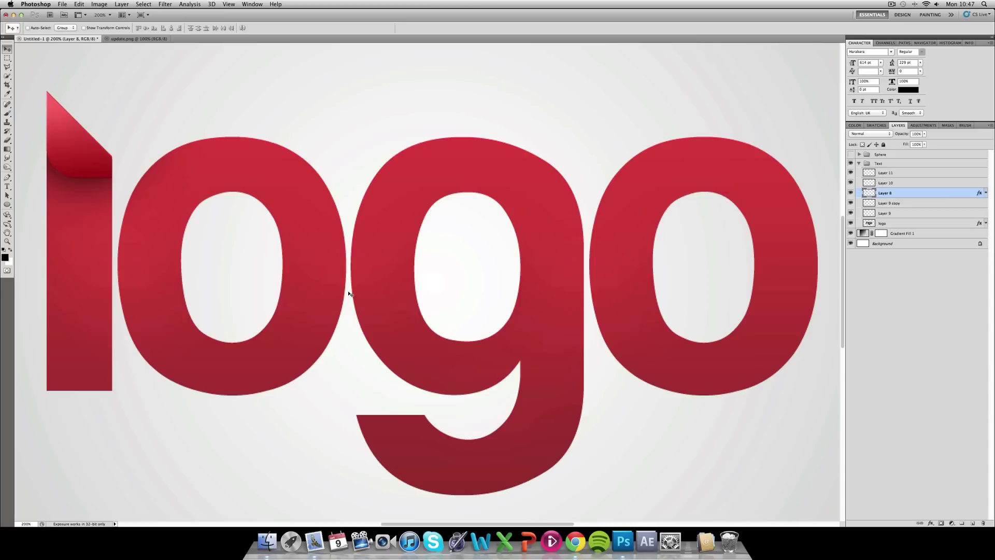
# On the logo layer, draw a rectangular marquee around the first 'o'.
pyautogui.press('super+minus')
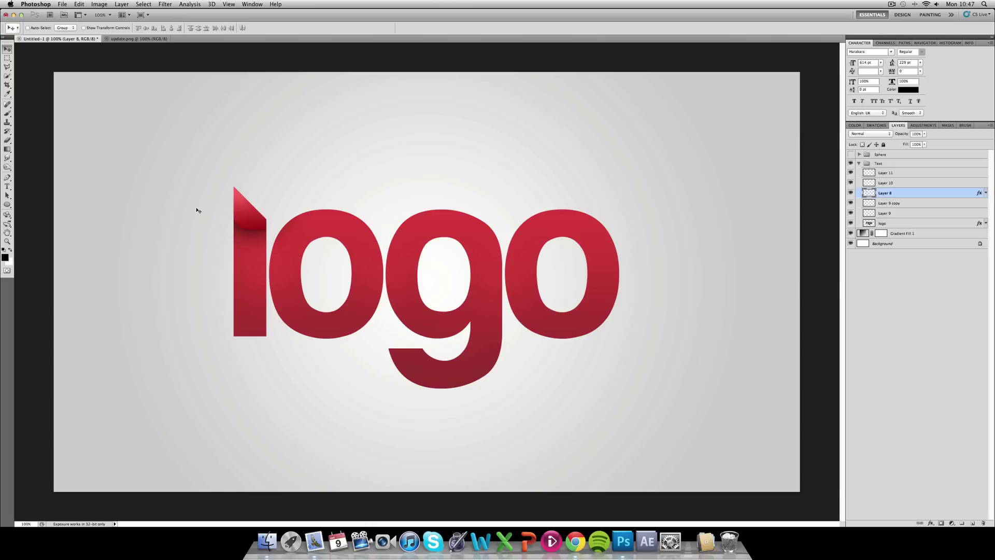
pyautogui.press('super+plus')
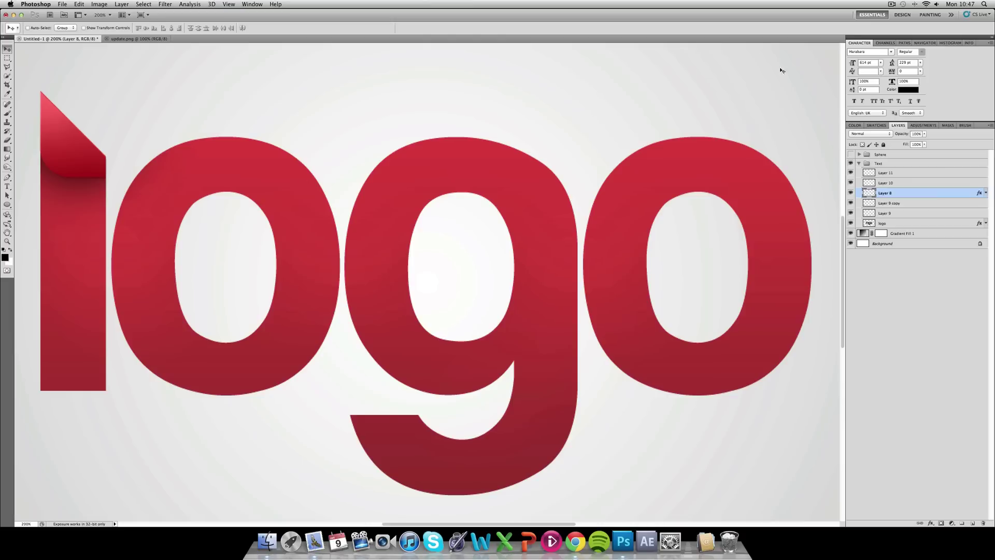
pyautogui.click(889, 223)
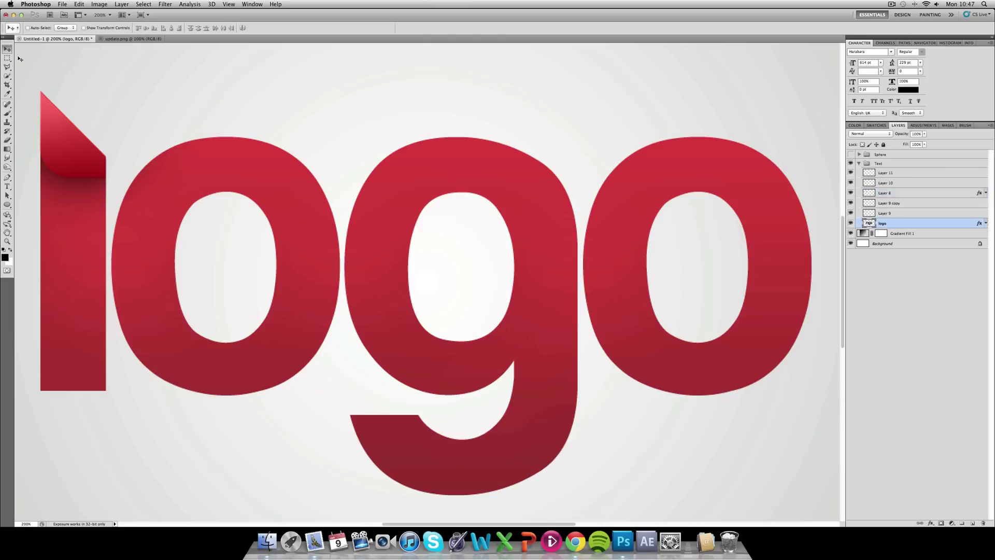
pyautogui.click(7, 58)
pyautogui.moveTo(215, 258); pyautogui.dragTo(330, 373)
# Copy the selected 'o' to new Layer 12 and slide it right over the 'g'.
pyautogui.click(352, 395)
pyautogui.press('super+z')
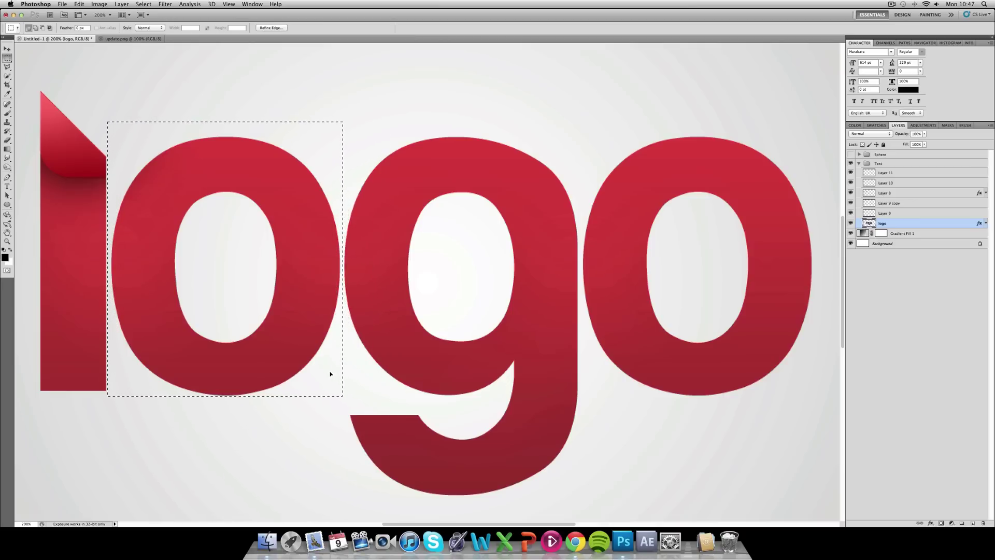
pyautogui.rightClick(304, 205)
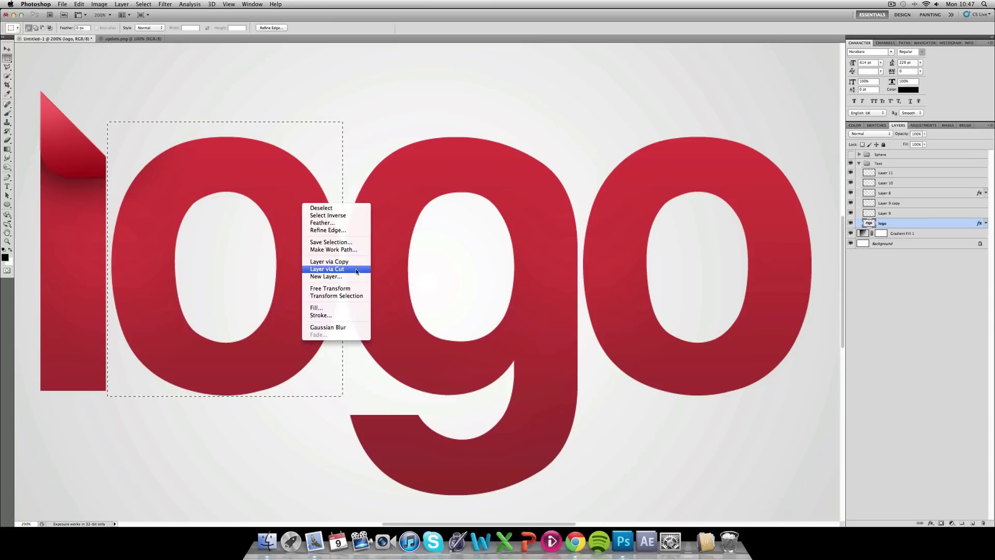
pyautogui.click(329, 261)
pyautogui.press('v')
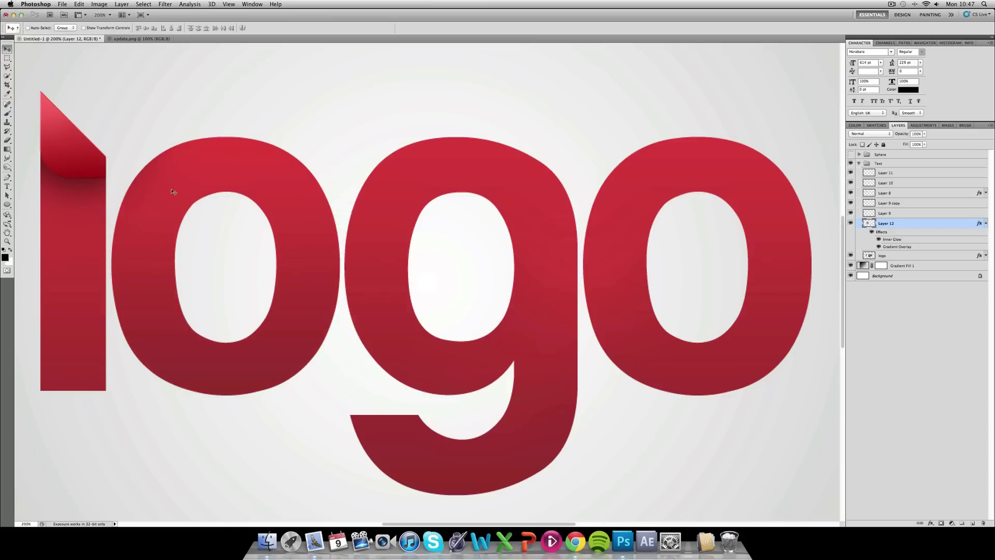
pyautogui.press('Up')
pyautogui.press('Up')
pyautogui.press('Right')
pyautogui.press('Up')
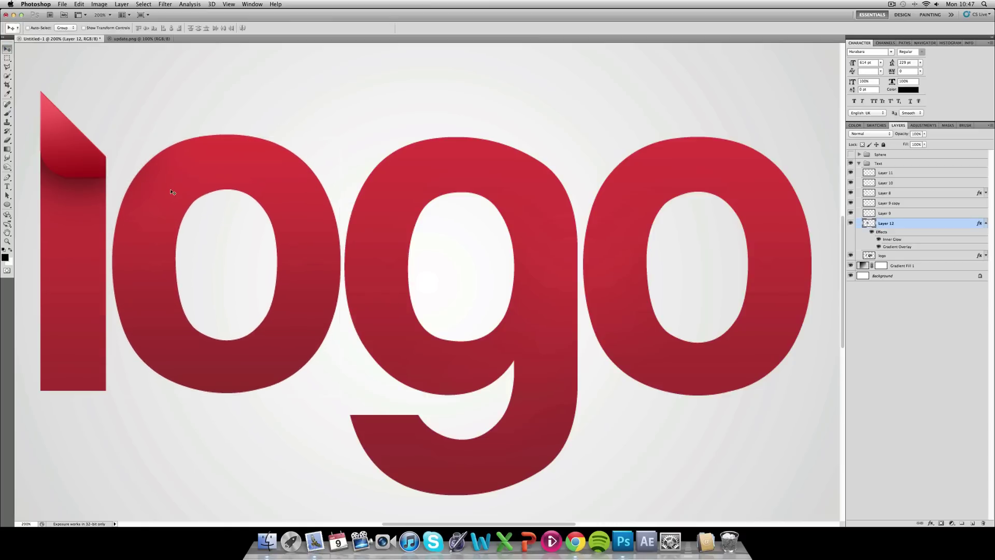
pyautogui.moveTo(174, 191); pyautogui.dragTo(238, 193)
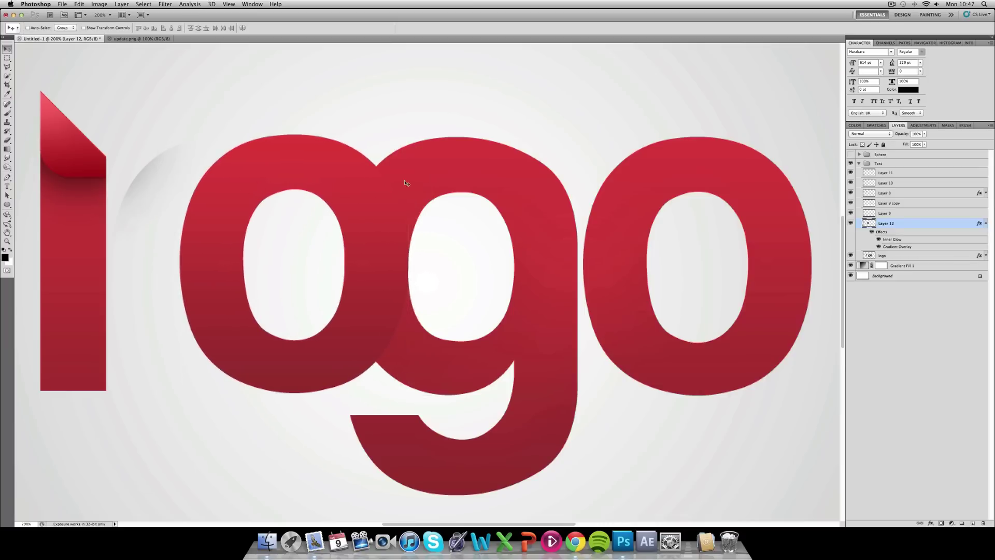
# Give Layer 12 a Normal black Outer Glow at 46% opacity and 13 px size.
pyautogui.doubleClick(917, 223)
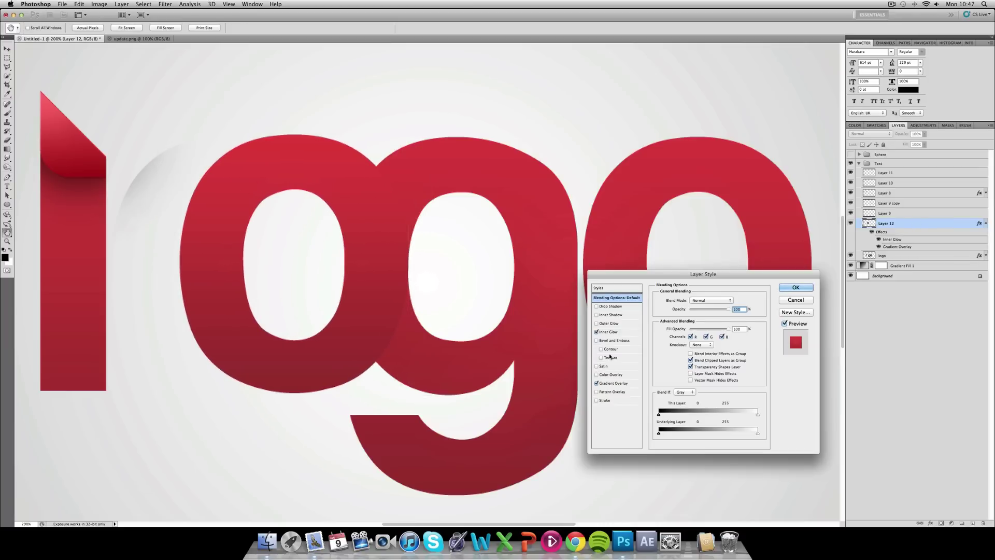
pyautogui.click(612, 322)
pyautogui.click(701, 300)
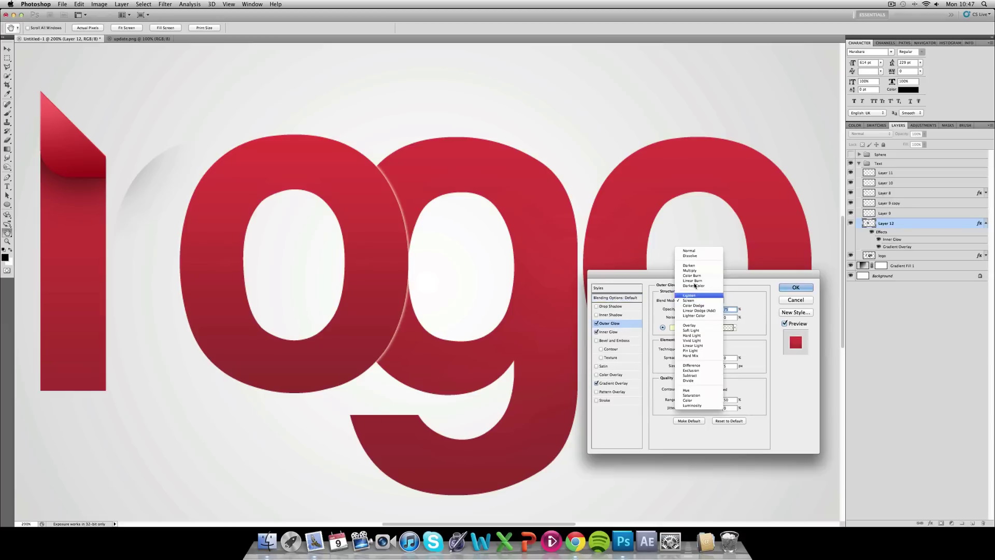
pyautogui.click(689, 252)
pyautogui.click(673, 328)
pyautogui.click(784, 425)
pyautogui.click(965, 322)
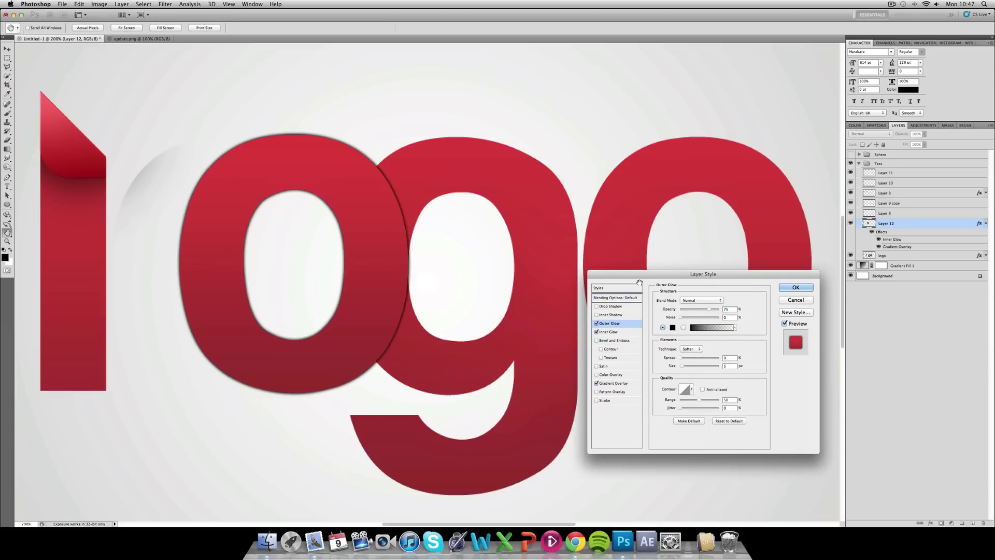
pyautogui.moveTo(708, 308); pyautogui.dragTo(697, 310)
pyautogui.moveTo(682, 365); pyautogui.dragTo(685, 368)
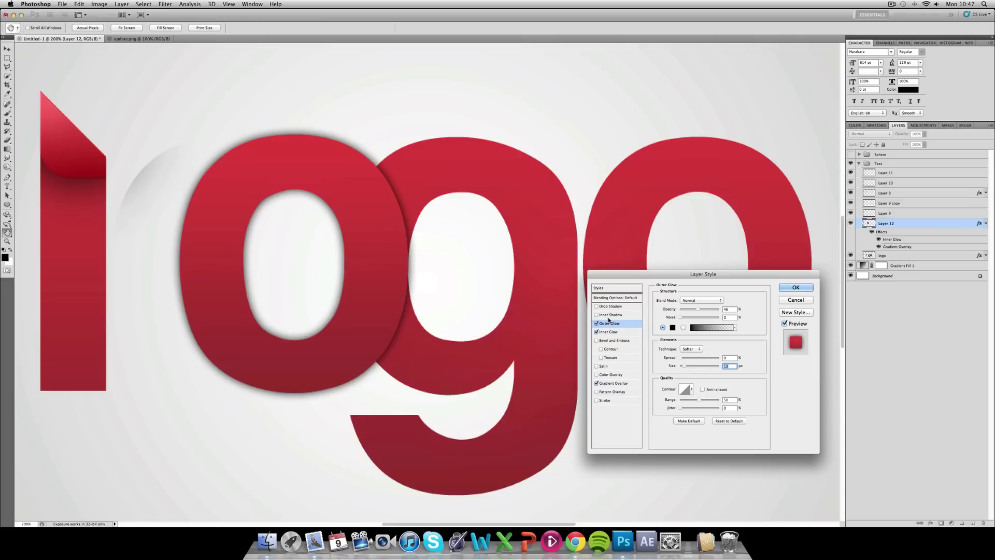
# Add Bevel and Emboss (shadow 33%) and a white Overlay Inner Shadow, 18 px, distance 0.
pyautogui.click(620, 341)
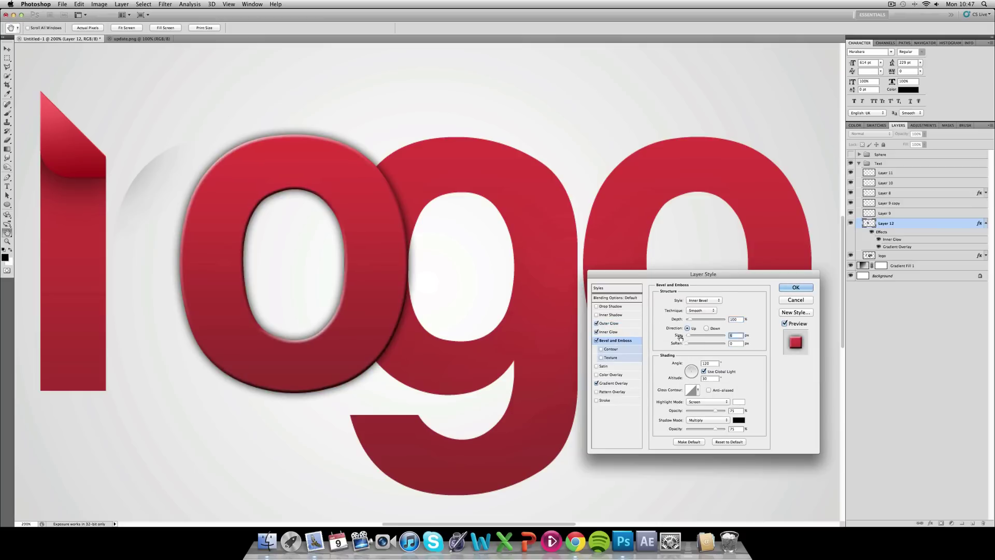
pyautogui.click(698, 429)
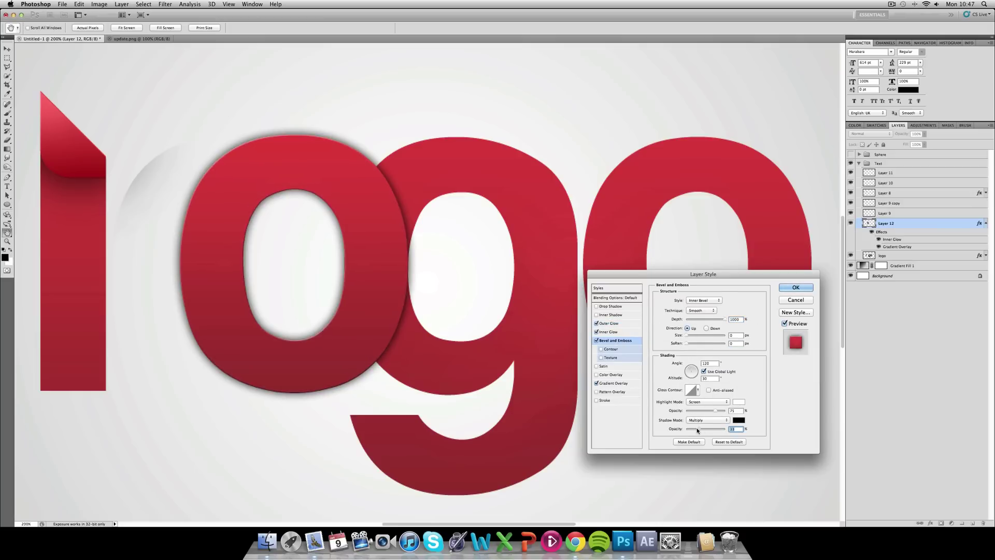
pyautogui.click(611, 315)
pyautogui.click(700, 300)
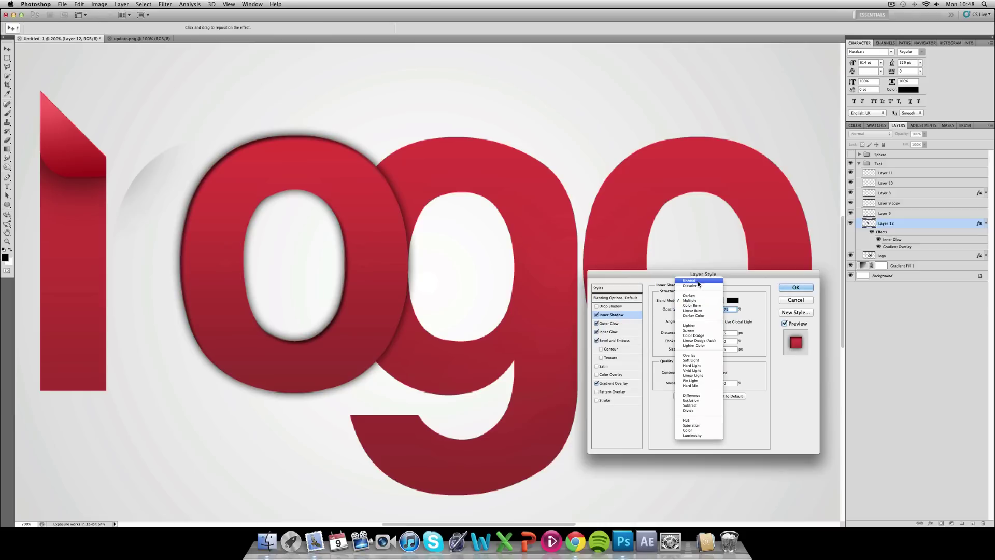
pyautogui.click(696, 355)
pyautogui.click(732, 300)
pyautogui.click(783, 328)
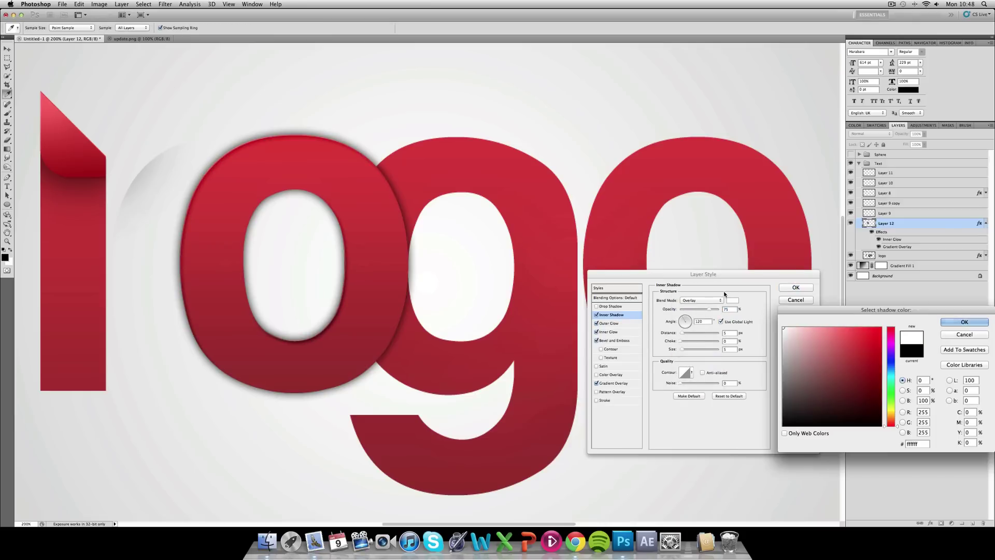
pyautogui.press('Return')
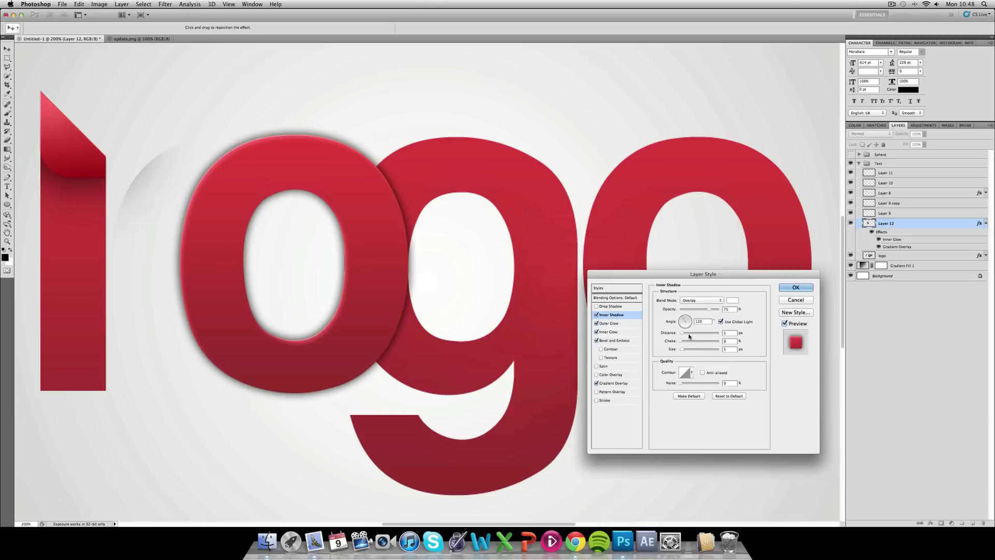
pyautogui.moveTo(682, 350); pyautogui.dragTo(685, 350)
pyautogui.click(679, 334)
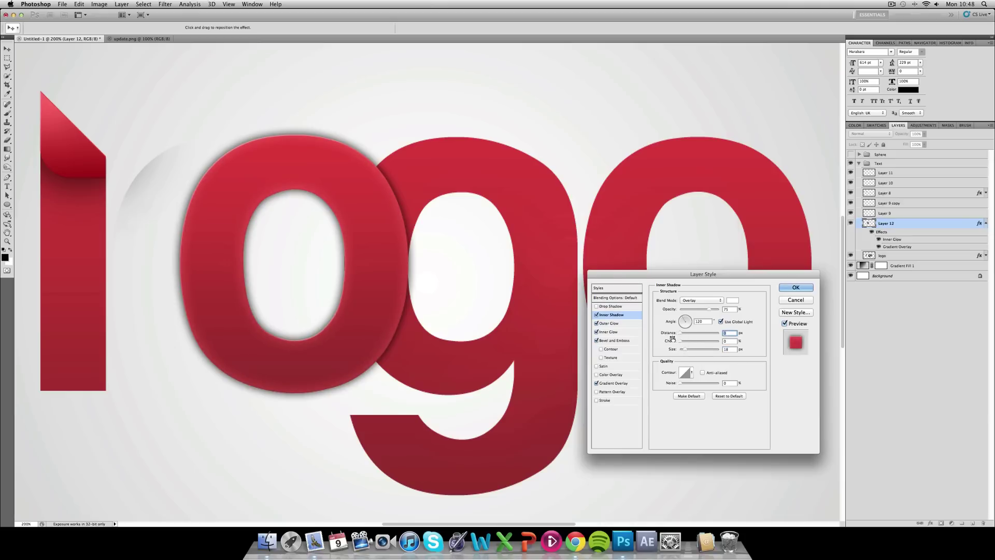
pyautogui.press('Return')
pyautogui.press('super+1')
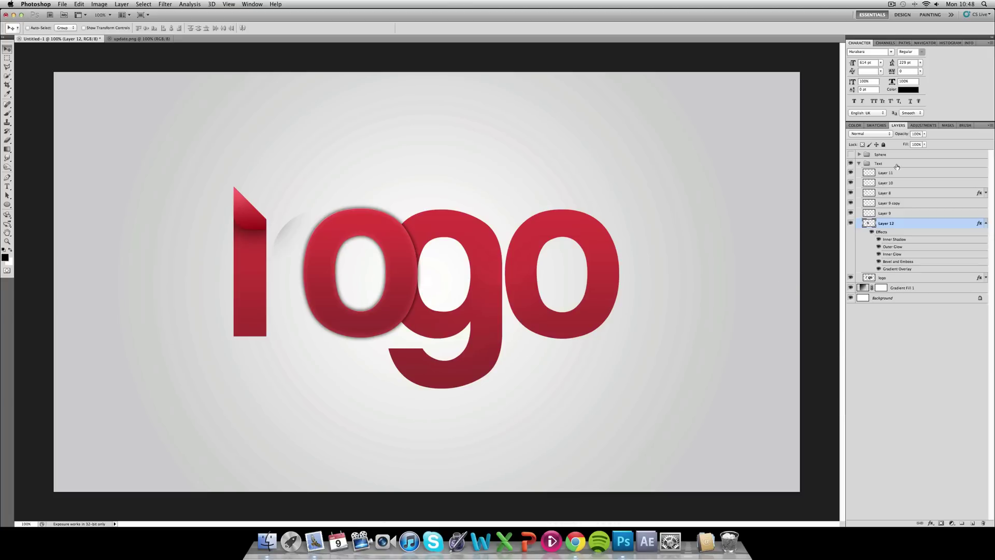
# Check Layer 9's shading by toggling its visibility, undoing a trial move.
pyautogui.click(985, 223)
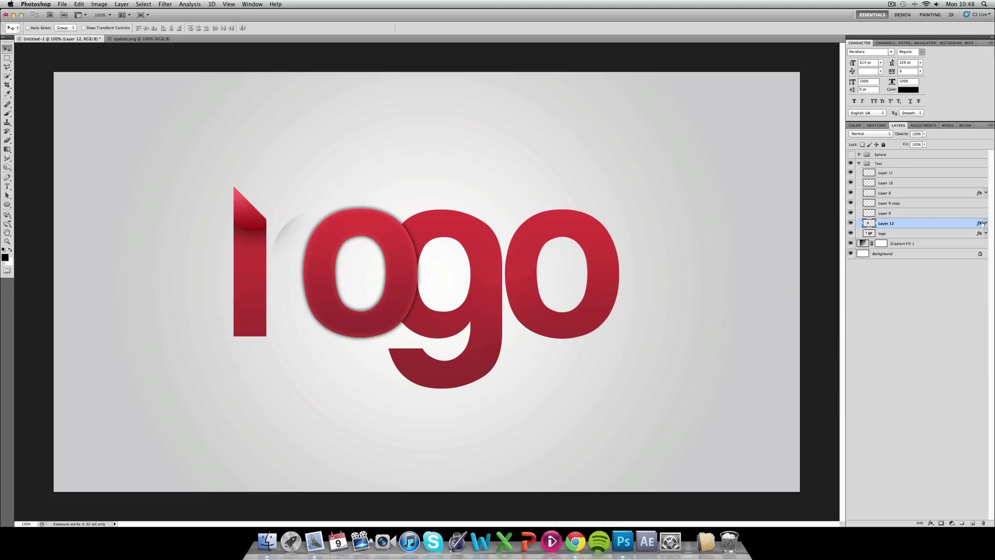
pyautogui.click(855, 214)
pyautogui.click(852, 212)
pyautogui.click(850, 213)
pyautogui.moveTo(404, 253); pyautogui.dragTo(373, 252)
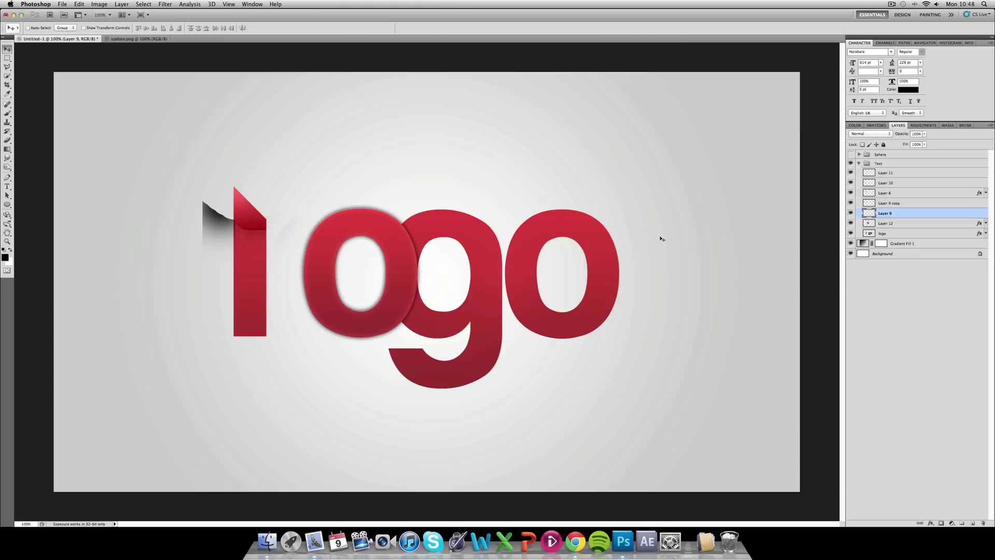
pyautogui.press('super+z')
# Move Layer 12's 'o' back left and nudge it into alignment.
pyautogui.click(902, 223)
pyautogui.moveTo(444, 254); pyautogui.dragTo(410, 250)
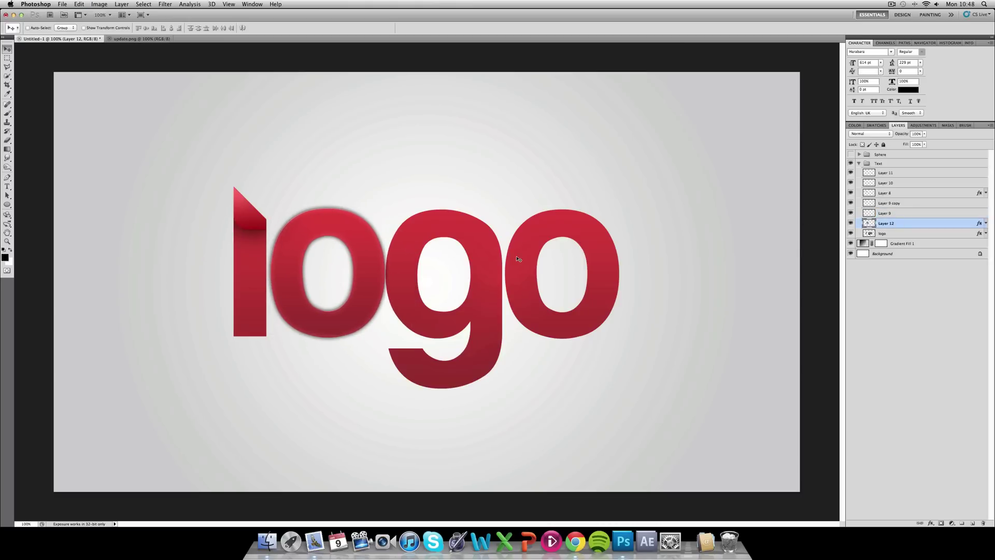
pyautogui.press('super+plus')
pyautogui.press('Left')
pyautogui.press('Right')
pyautogui.press('Right')
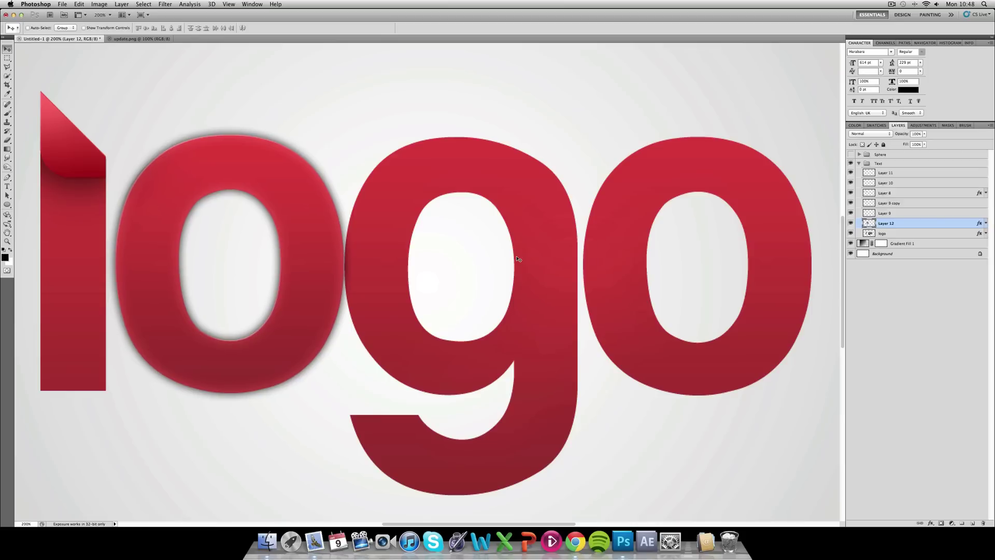
pyautogui.press('Right')
pyautogui.press('Left')
pyautogui.press('Left')
pyautogui.press('Left')
pyautogui.press('Left')
pyautogui.press('Left')
pyautogui.press('Left')
pyautogui.press('Left')
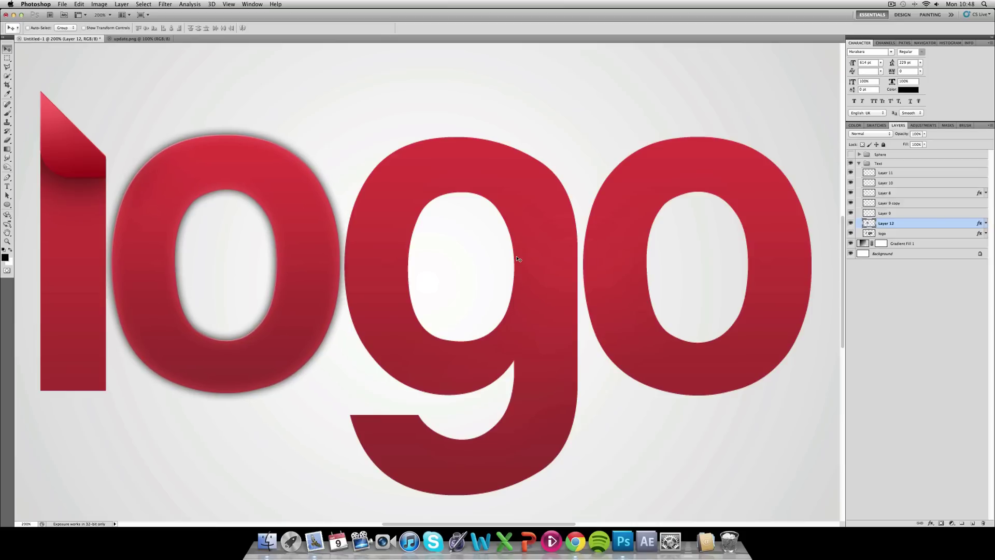
pyautogui.press('super+minus')
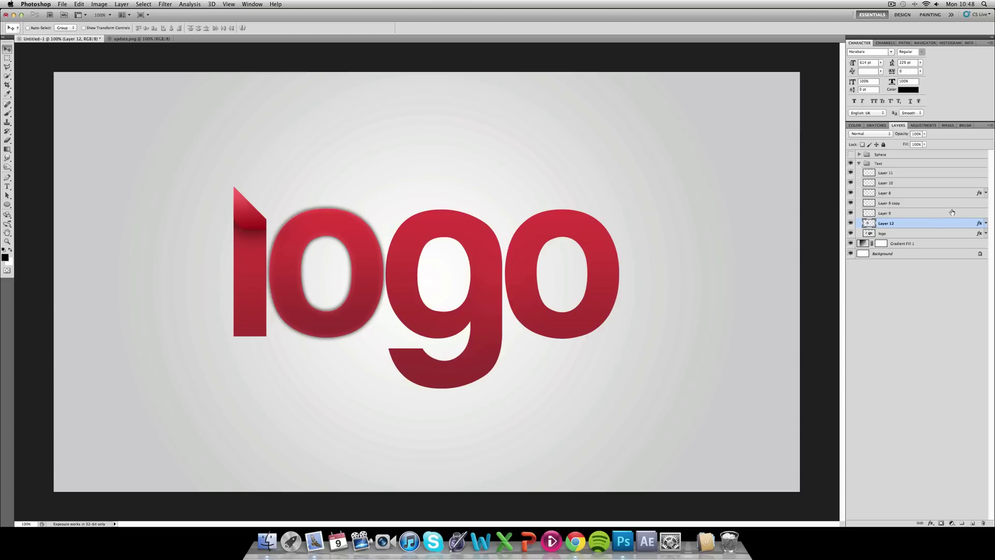
# Copy Layer 12's layer style and paste it onto the logo layer.
pyautogui.rightClick(940, 220)
pyautogui.click(892, 351)
pyautogui.rightClick(911, 235)
pyautogui.click(927, 374)
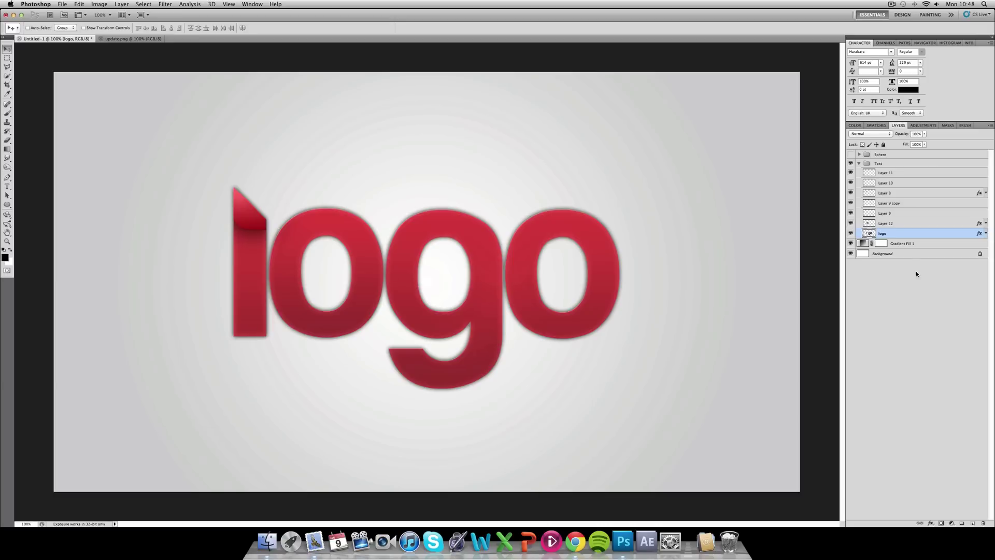
# Tighten the logo's Outer Glow to 5 px at 40% opacity and collapse the Text group.
pyautogui.doubleClick(894, 233)
pyautogui.click(609, 322)
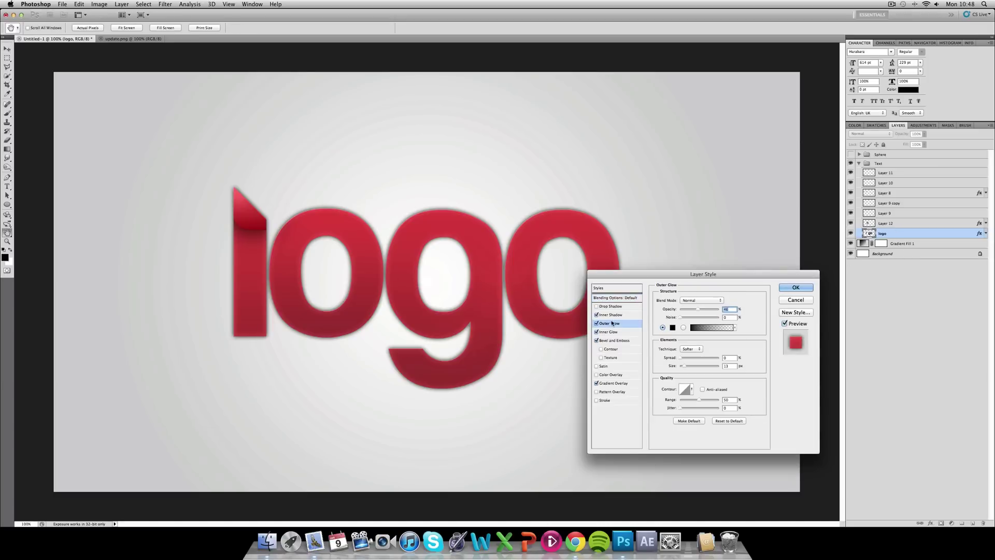
pyautogui.moveTo(697, 309); pyautogui.dragTo(688, 309)
pyautogui.moveTo(682, 366); pyautogui.dragTo(680, 367)
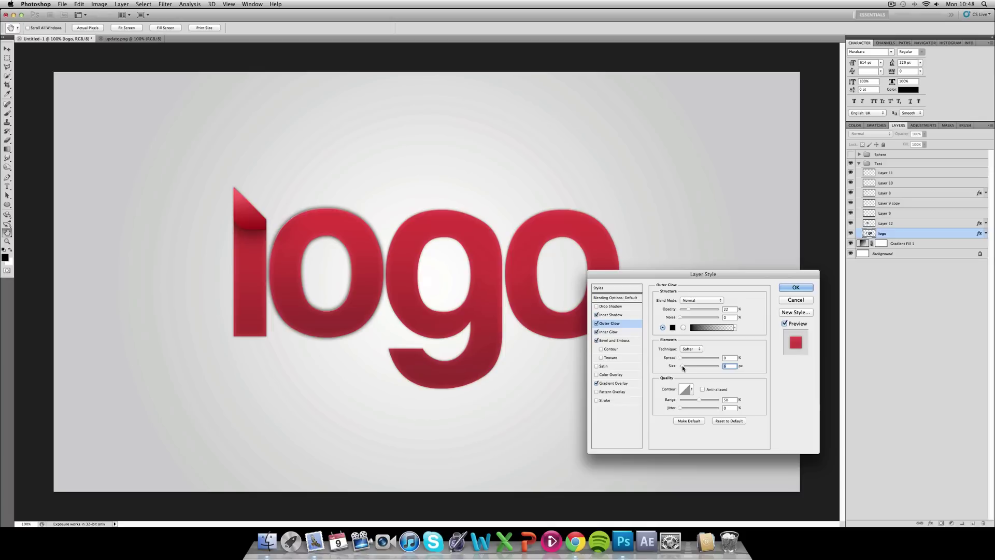
pyautogui.moveTo(688, 309); pyautogui.dragTo(694, 312)
pyautogui.click(795, 287)
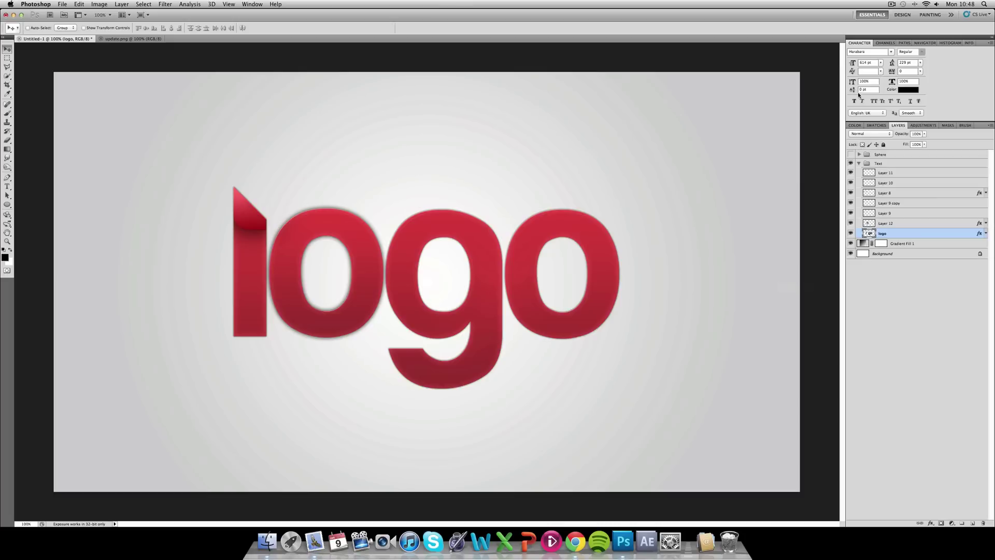
pyautogui.click(858, 163)
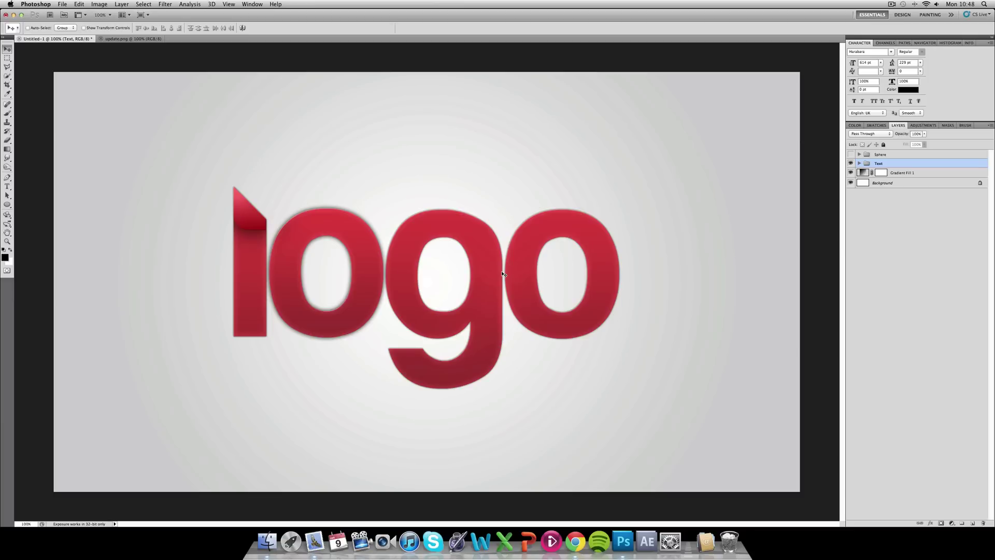
# Add a new layer above Layer 11 and marquee the g's inner corner.
pyautogui.click(7, 57)
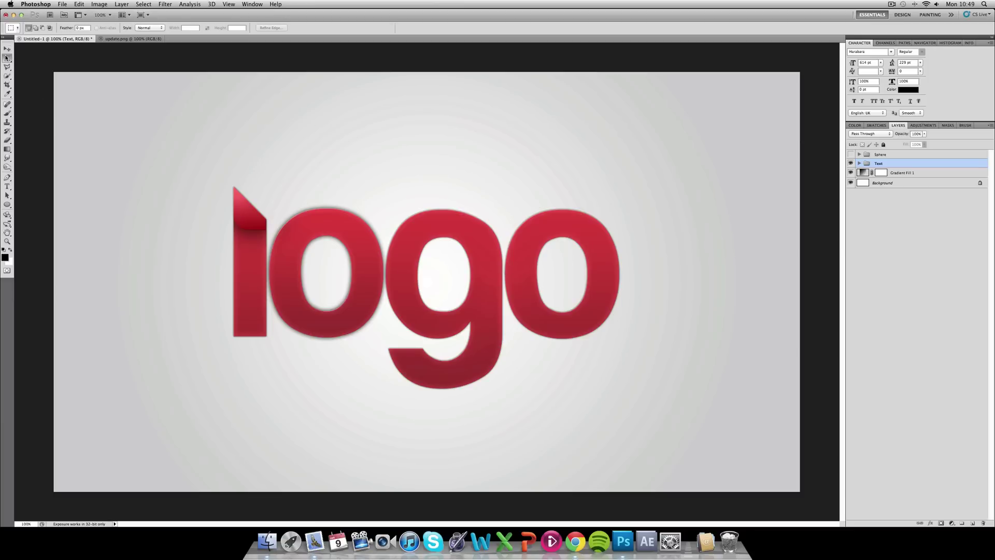
pyautogui.click(859, 164)
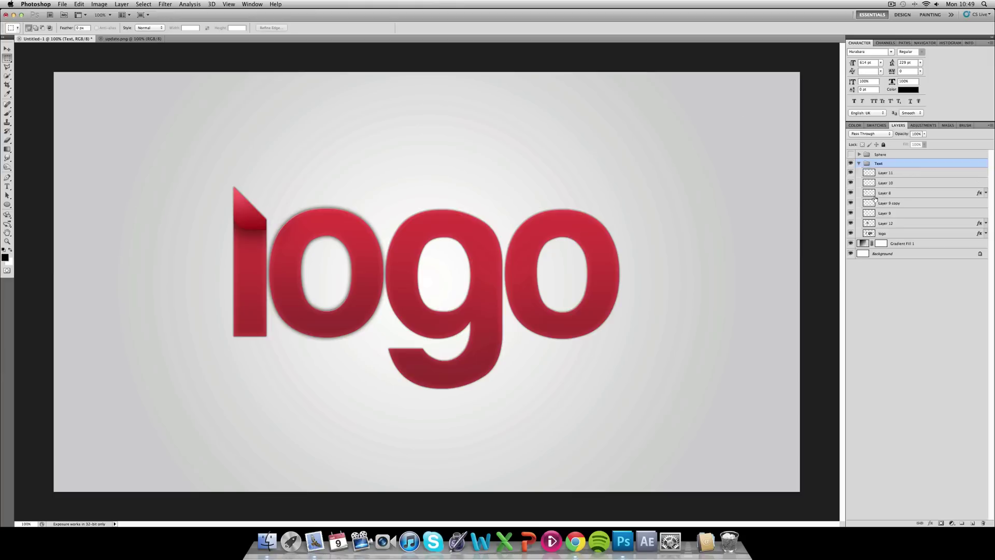
pyautogui.click(884, 173)
pyautogui.click(972, 523)
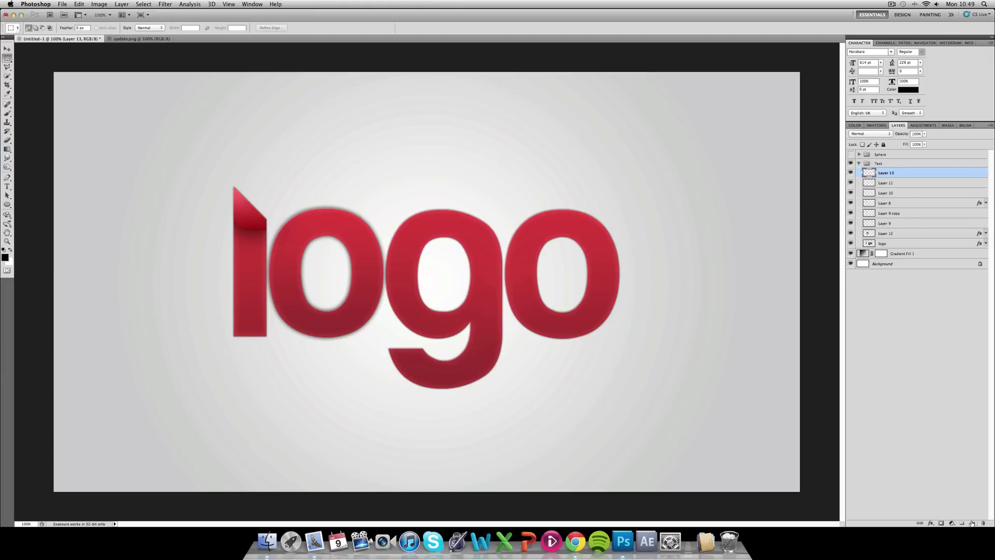
pyautogui.press('super+equal')
pyautogui.press('super+equal')
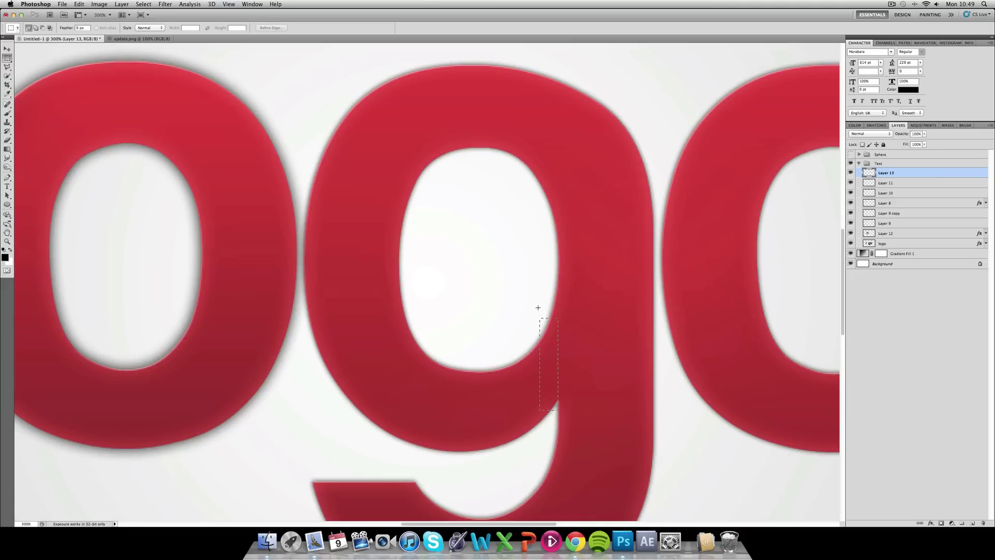
pyautogui.moveTo(538, 307); pyautogui.dragTo(463, 237)
pyautogui.moveTo(496, 276); pyautogui.dragTo(538, 344)
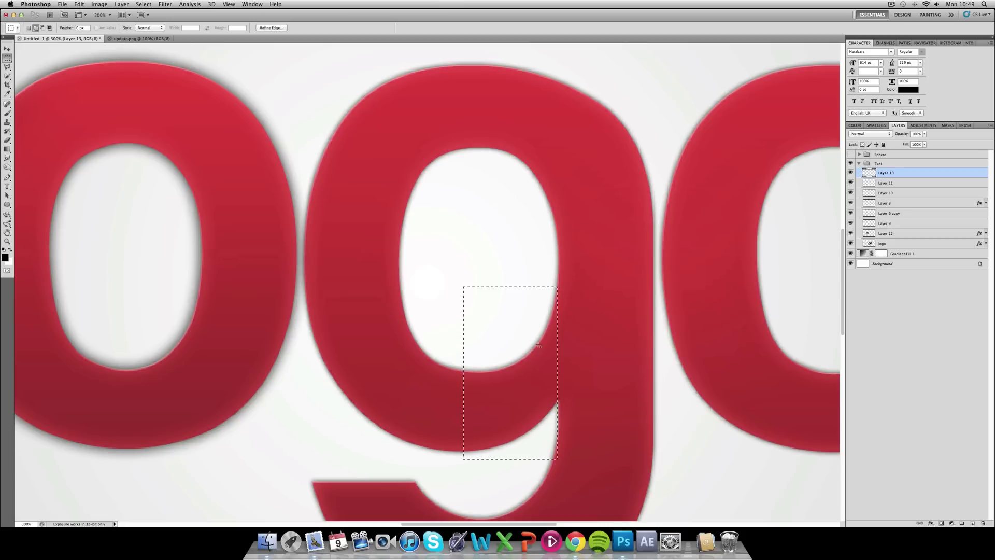
# Paint black shading where the g's stem meets its bowl and set it to 50% opacity.
pyautogui.press('b')
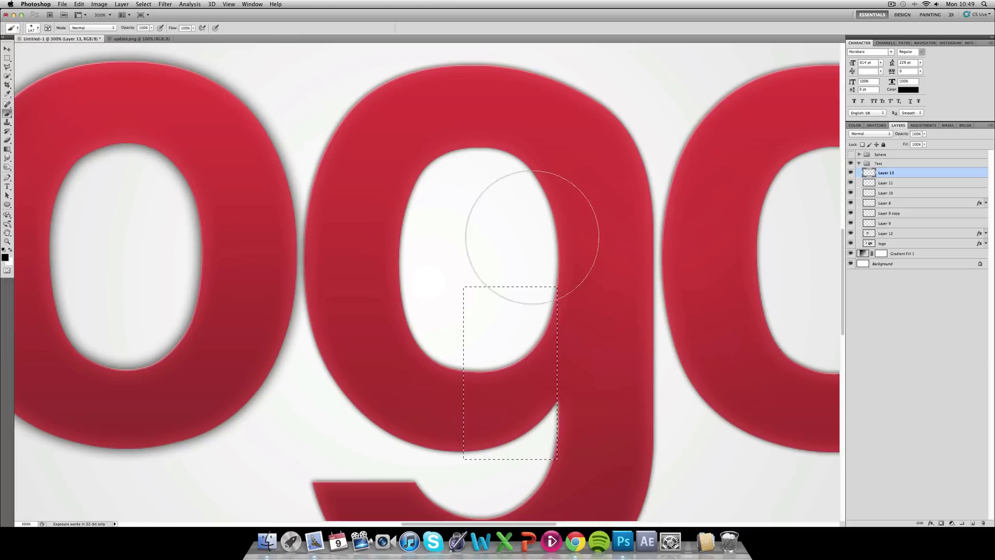
pyautogui.moveTo(532, 237)
pyautogui.mouseDown()
pyautogui.moveTo(584, 378)
pyautogui.moveTo(576, 270)
pyautogui.moveTo(498, 249)
pyautogui.mouseUp()
pyautogui.press('m')
pyautogui.hotkey('ctrl', 'd')
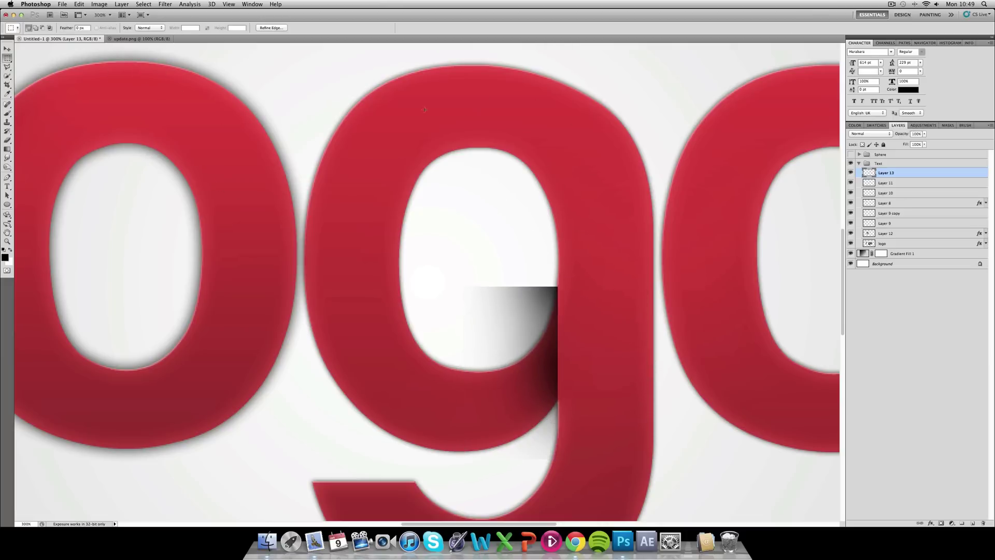
pyautogui.click(917, 134)
pyautogui.write('50')
pyautogui.press('Return')
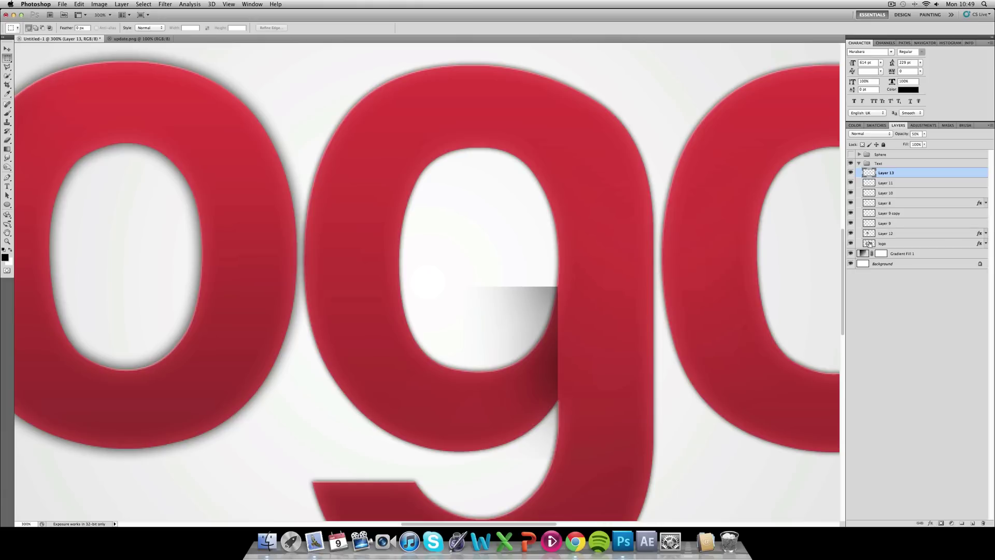
# Delete Layer 13's shading outside the logo letters, then select the logo layer.
pyautogui.keyDown('super'); pyautogui.click(868, 243); pyautogui.keyUp('super')
pyautogui.rightClick(620, 191)
pyautogui.click(643, 202)
pyautogui.press('Delete')
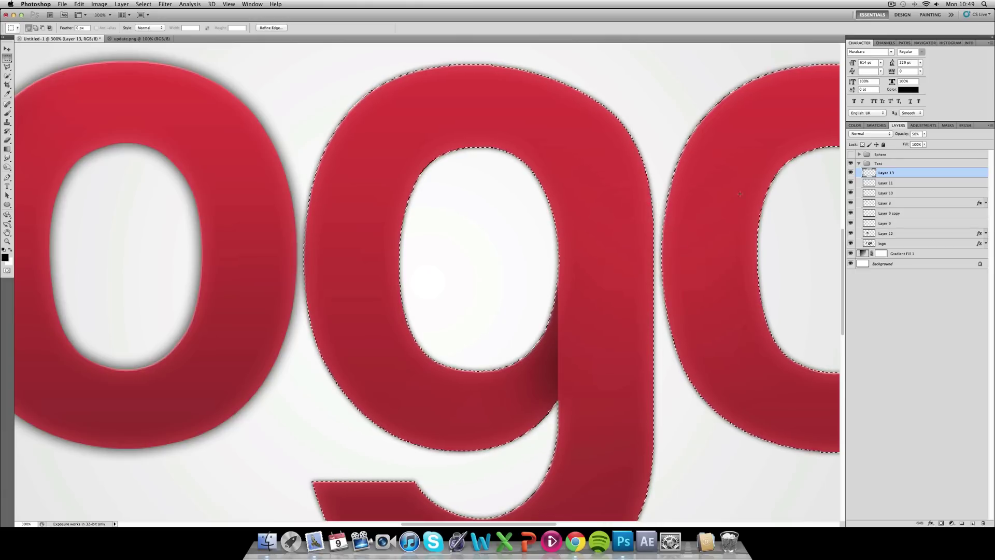
pyautogui.press('super+d')
pyautogui.press('super+minus')
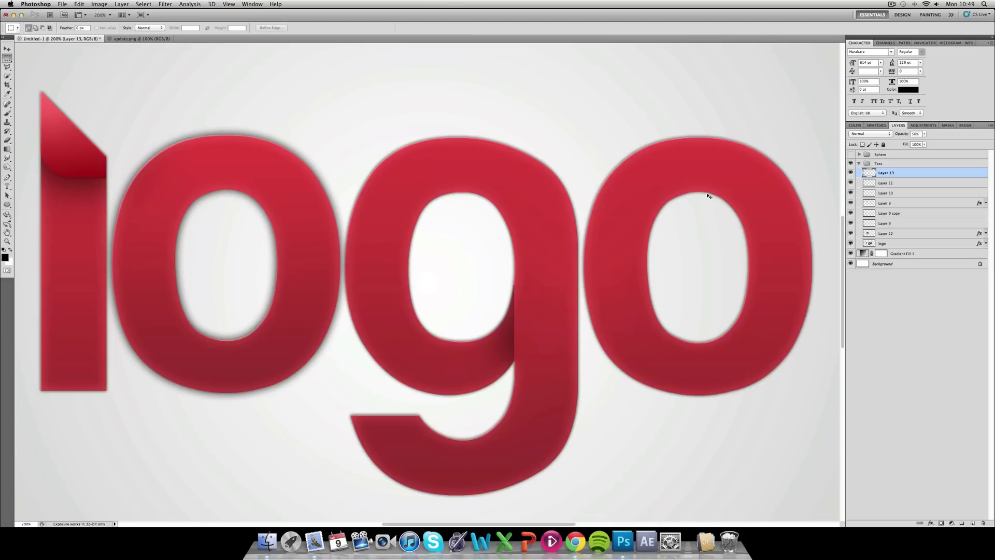
pyautogui.press('super+minus')
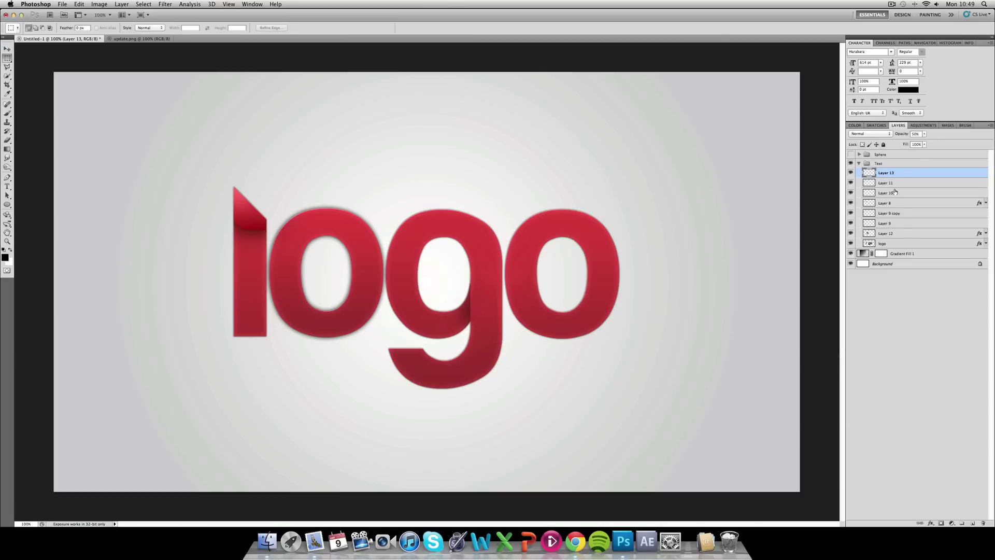
pyautogui.click(900, 242)
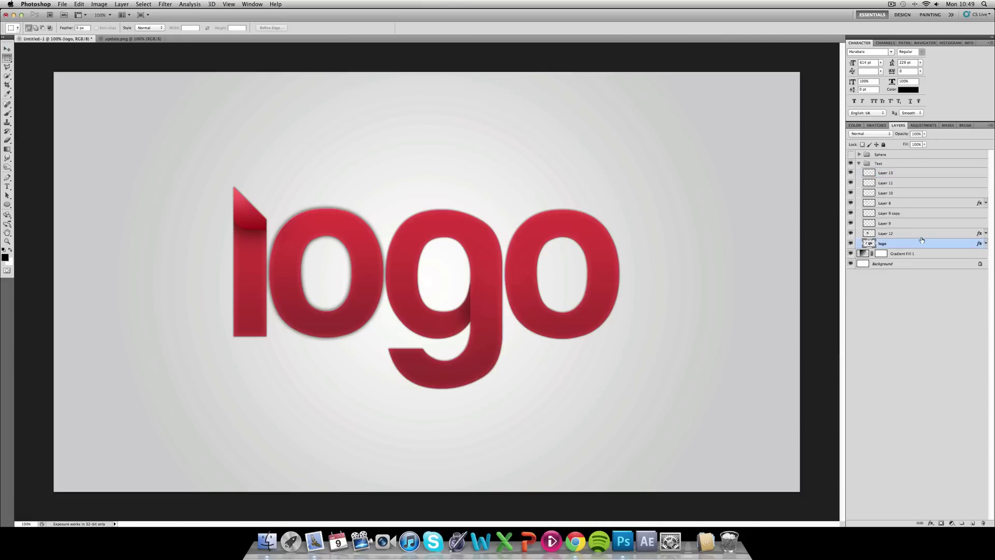
# Add a new layer above Layer 11 and marquee a thin rectangle over the g's stem.
pyautogui.click(887, 183)
pyautogui.click(972, 523)
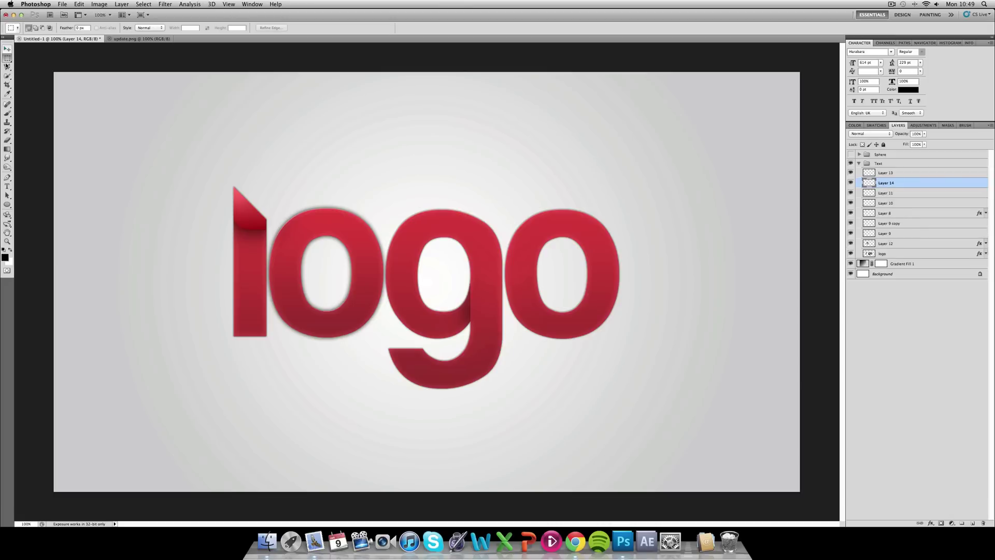
pyautogui.moveTo(471, 380); pyautogui.dragTo(468, 385)
pyautogui.press('super+plus')
pyautogui.press('super+plus')
pyautogui.press('Right')
pyautogui.press('Right')
pyautogui.press('Right')
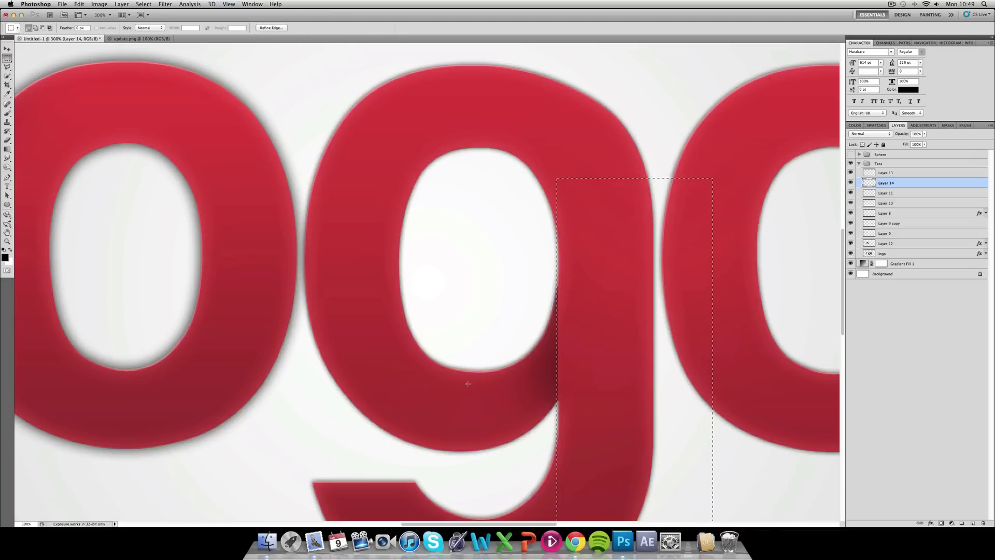
# Paint a soft white highlight down the g's stem, then deselect.
pyautogui.press('b')
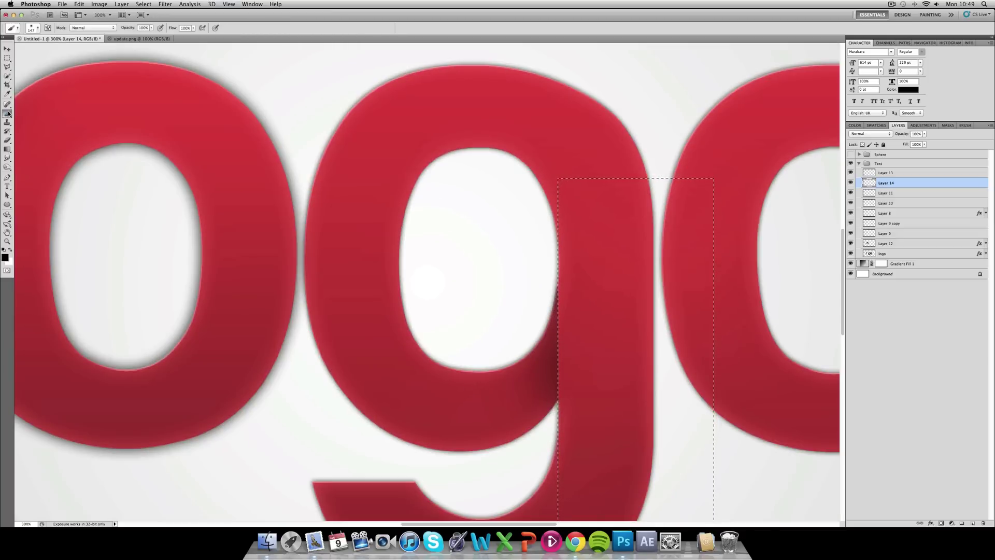
pyautogui.click(9, 249)
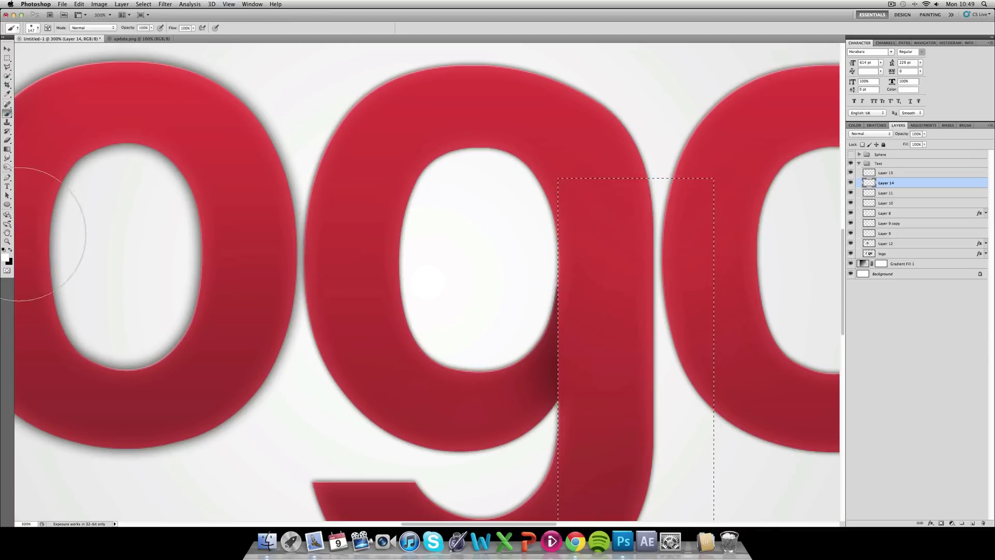
pyautogui.click(511, 301)
pyautogui.moveTo(511, 301); pyautogui.dragTo(488, 356)
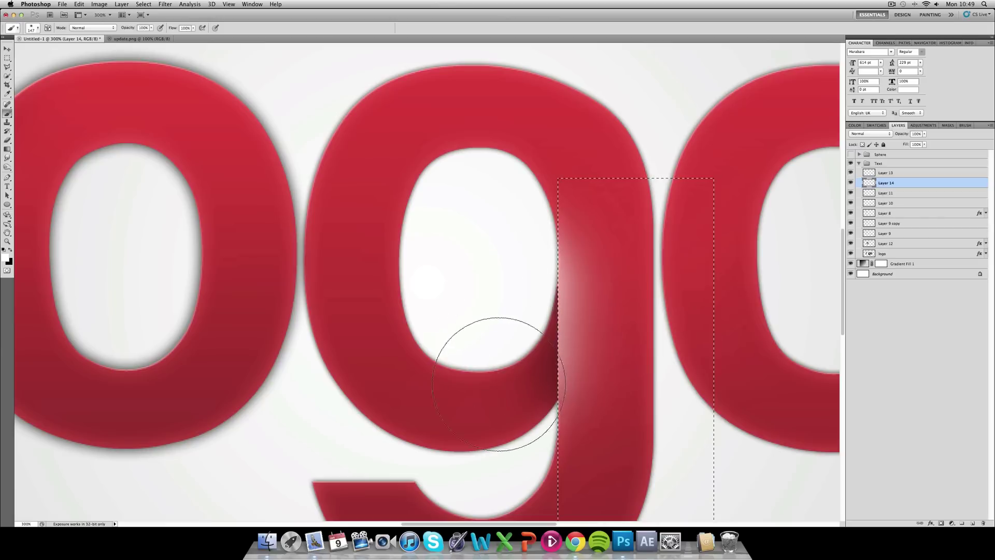
pyautogui.click(6, 61)
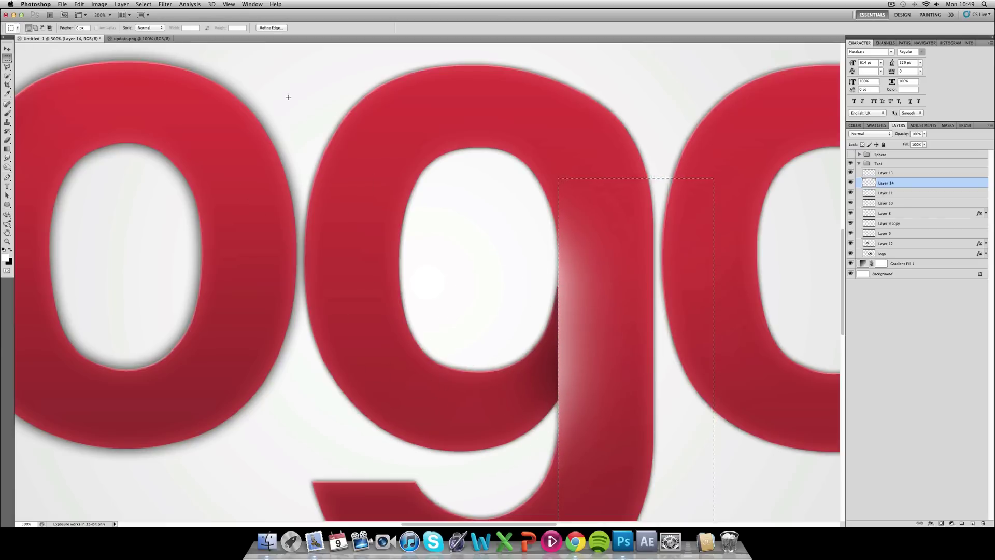
pyautogui.click(354, 103)
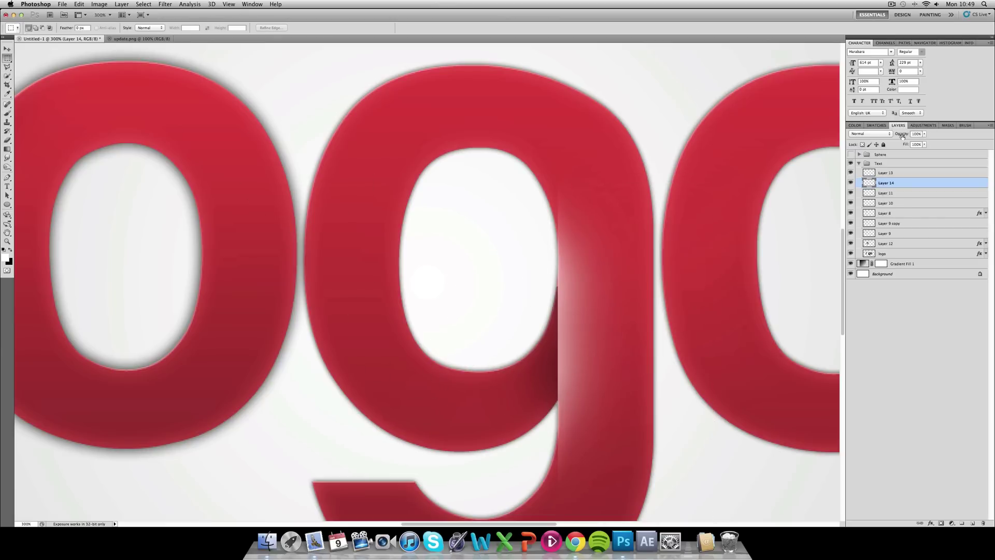
# Set Layer 14's blend mode to Overlay and zoom out to the whole logo.
pyautogui.click(871, 133)
pyautogui.click(876, 209)
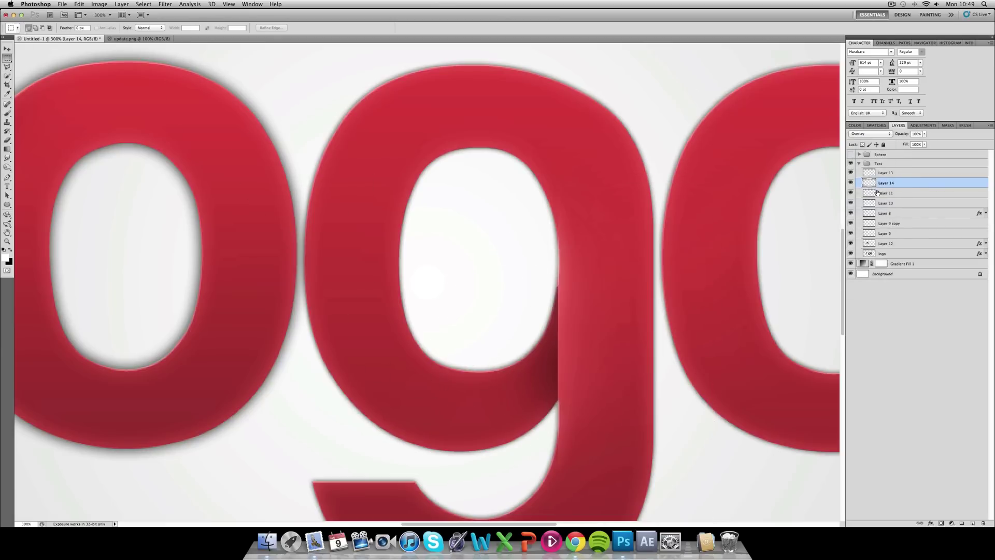
pyautogui.press('super+1')
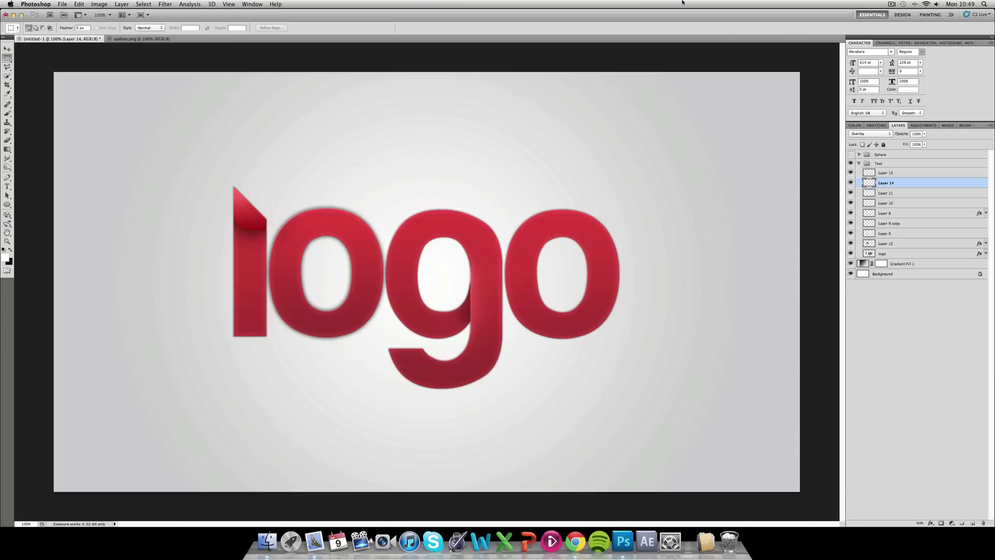
# Set the eraser size to 81 px, then select Layer 13.
pyautogui.click(7, 140)
pyautogui.click(31, 29)
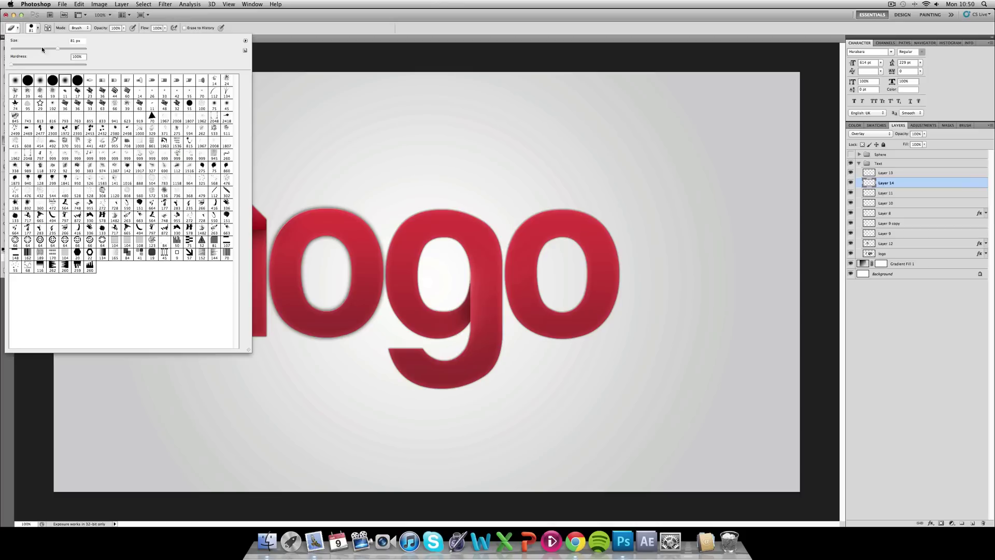
pyautogui.write('81')
pyautogui.press('Tab')
pyautogui.press('Return')
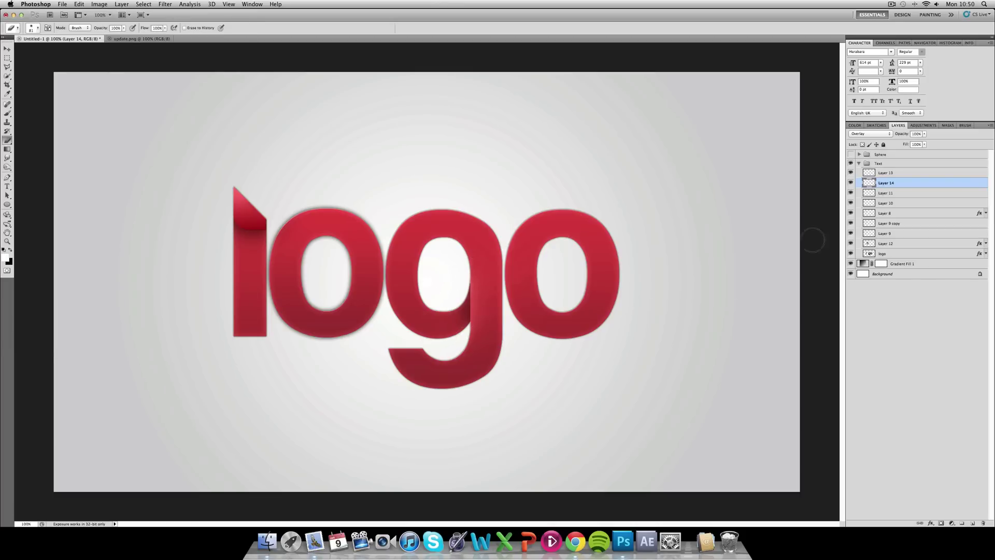
pyautogui.click(880, 173)
pyautogui.click(9, 50)
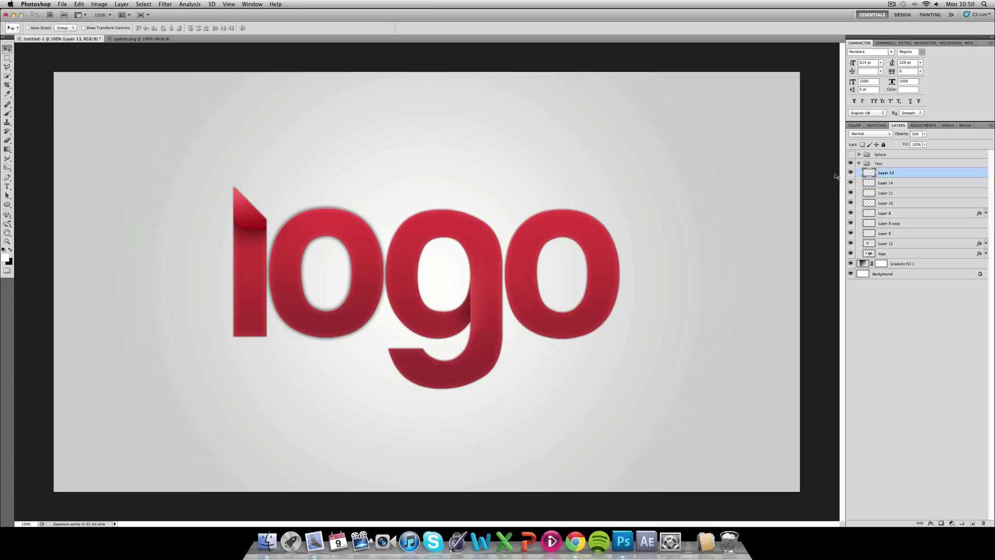
# Collapse and hide the Text group, show and expand the Sphere group, then bring Chrome forward.
pyautogui.click(858, 164)
pyautogui.click(850, 163)
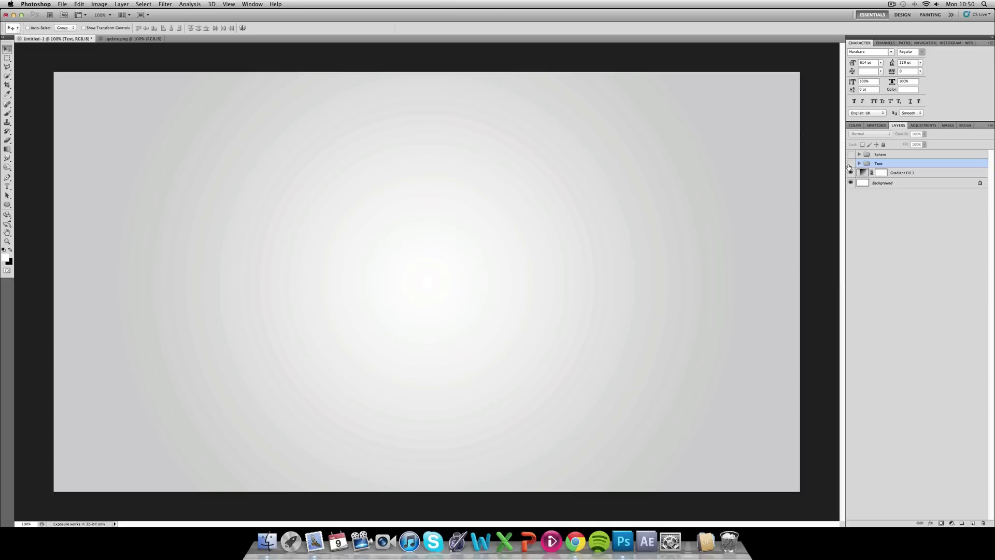
pyautogui.click(850, 154)
pyautogui.click(859, 155)
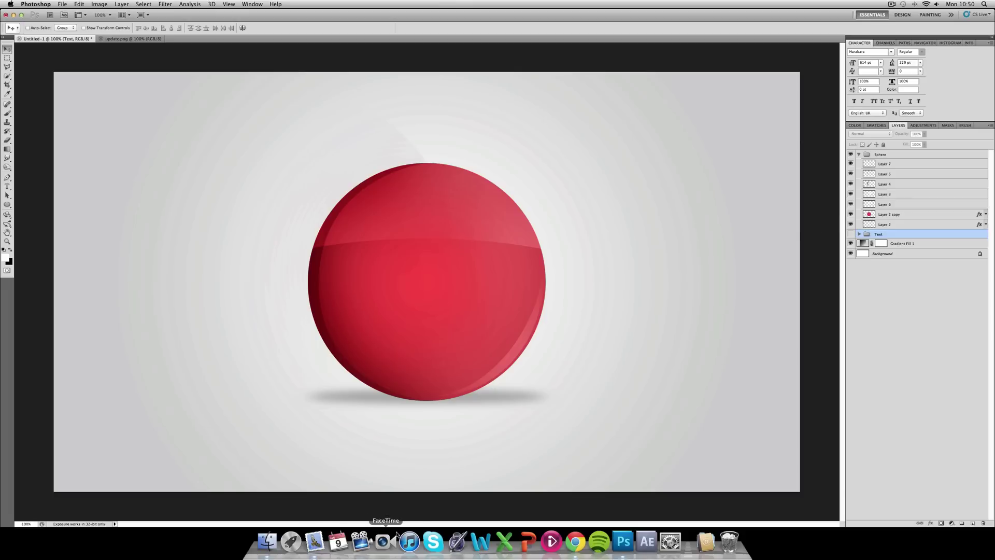
pyautogui.click(573, 542)
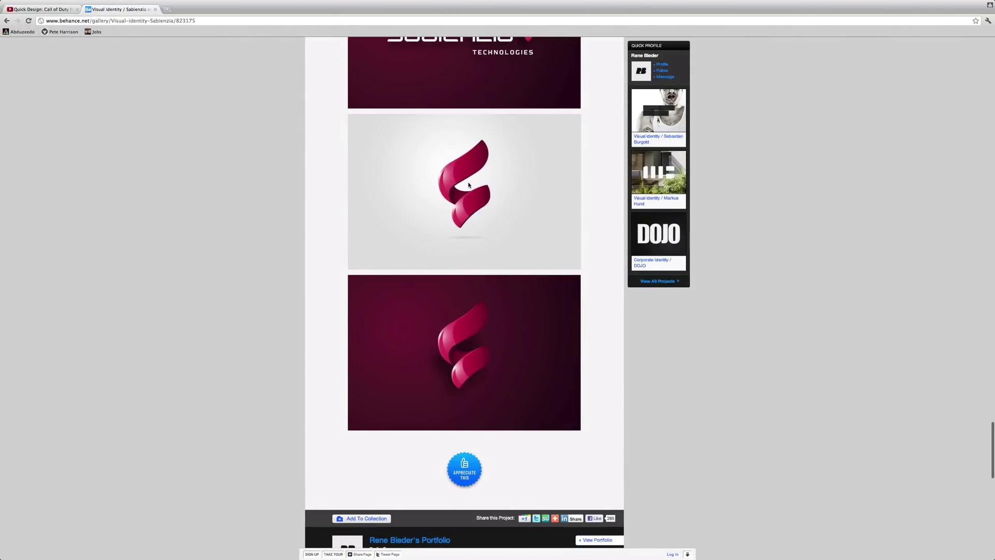
# Jump the YouTube emblem design video ahead to 1:38.
pyautogui.click(58, 12)
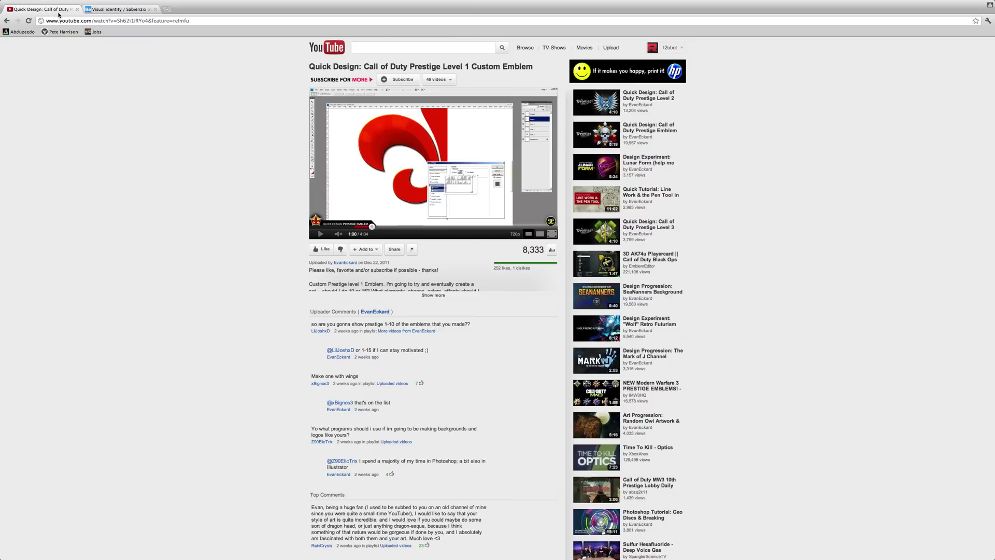
pyautogui.click(409, 227)
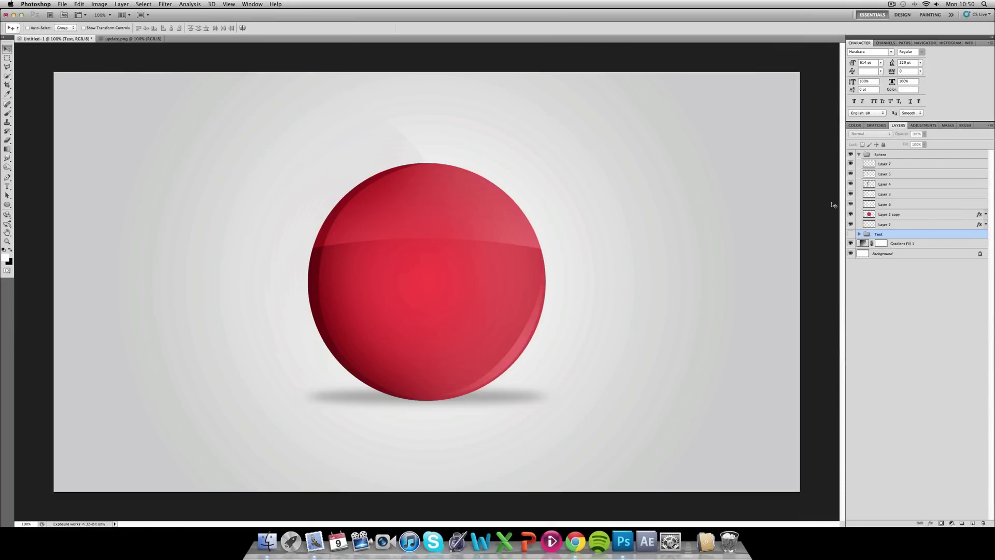
# Hide the sphere's highlight and rim layers and apply an Inner Glow to Layer 2 copy.
pyautogui.moveTo(850, 204); pyautogui.dragTo(851, 163)
pyautogui.doubleClick(903, 216)
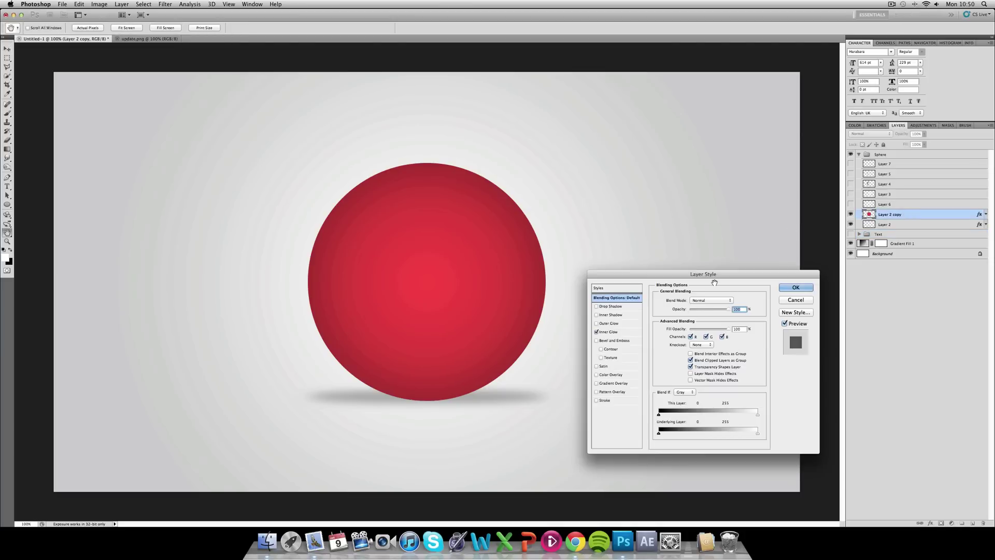
pyautogui.click(611, 333)
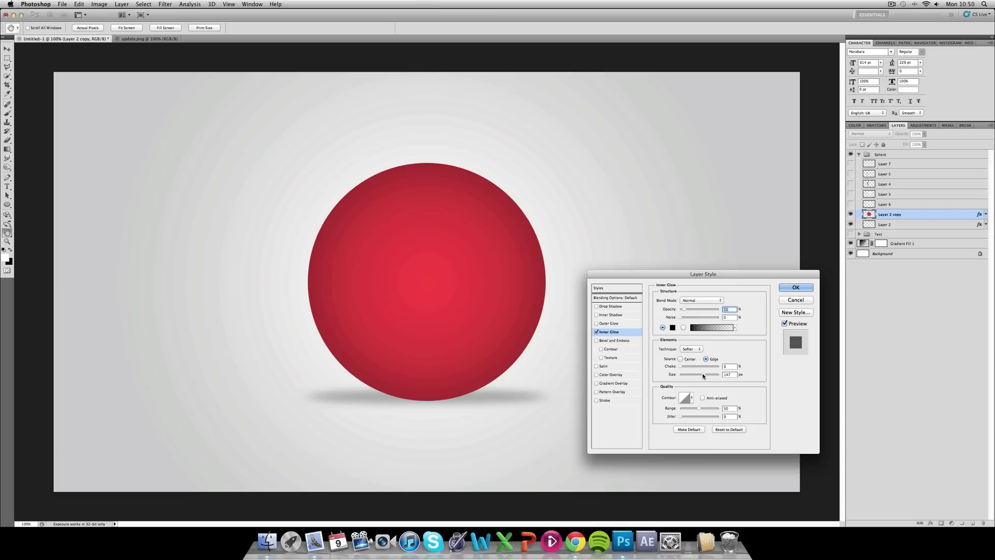
pyautogui.click(726, 374)
pyautogui.press('Return')
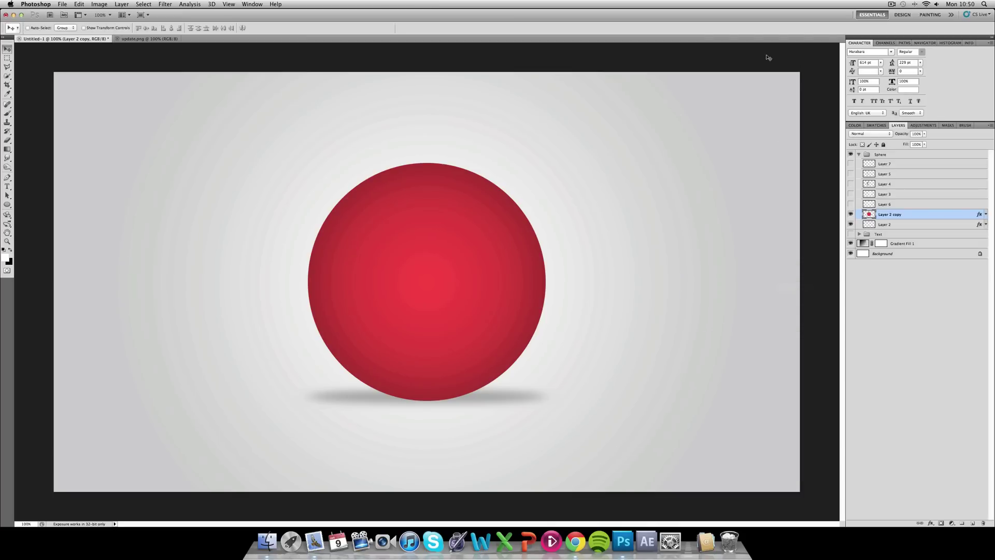
# Check the shadow layer and turn Layer 6's top highlight band back on.
pyautogui.click(852, 224)
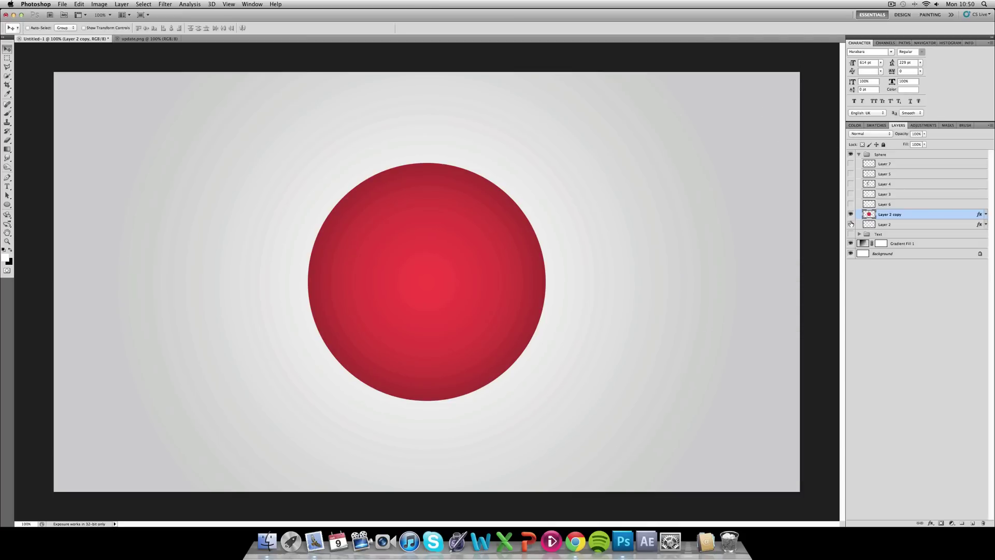
pyautogui.click(851, 224)
pyautogui.click(850, 204)
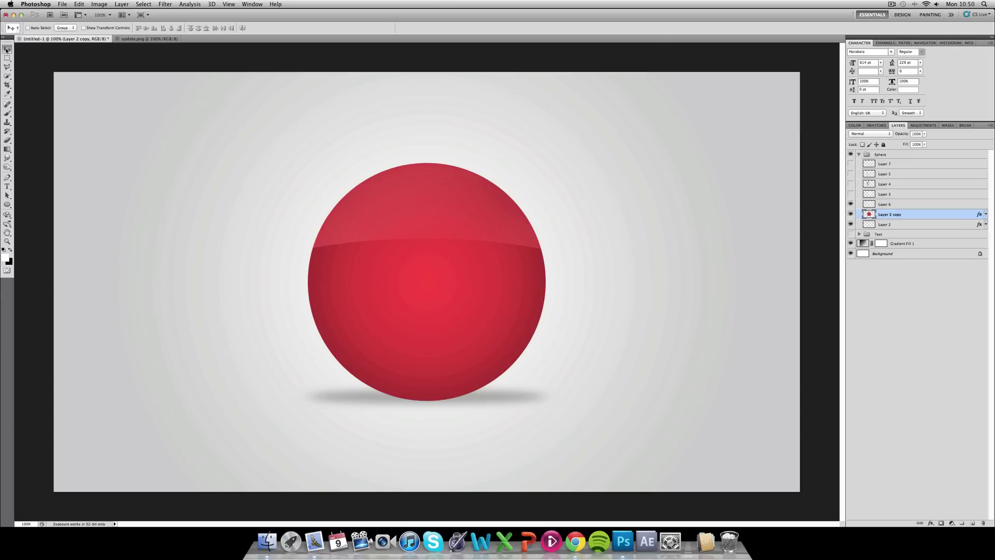
# Select a wide ellipse over the sphere's lower half on a new layer, hiding Layer 6.
pyautogui.moveTo(7, 58); pyautogui.dragTo(34, 64)
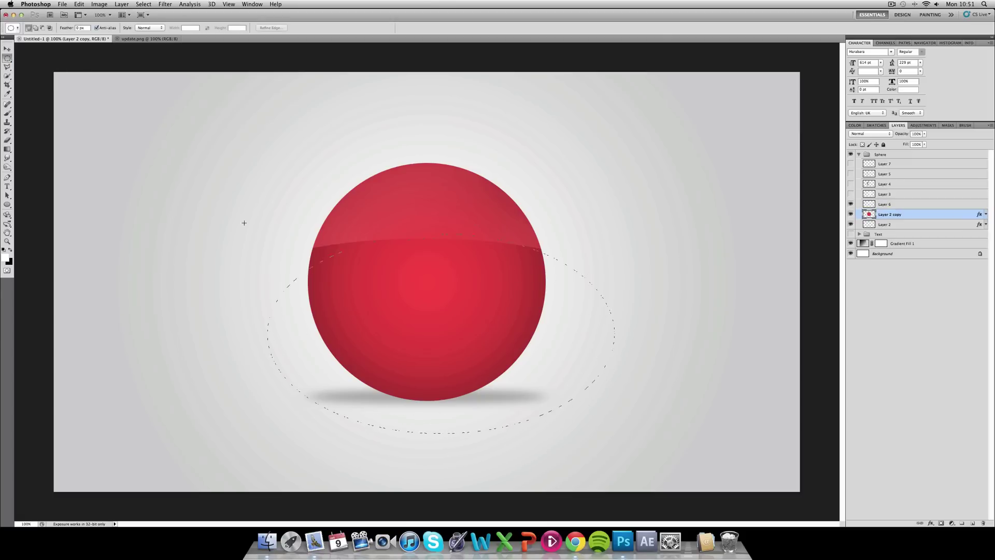
pyautogui.moveTo(201, 244); pyautogui.dragTo(200, 244)
pyautogui.click(974, 523)
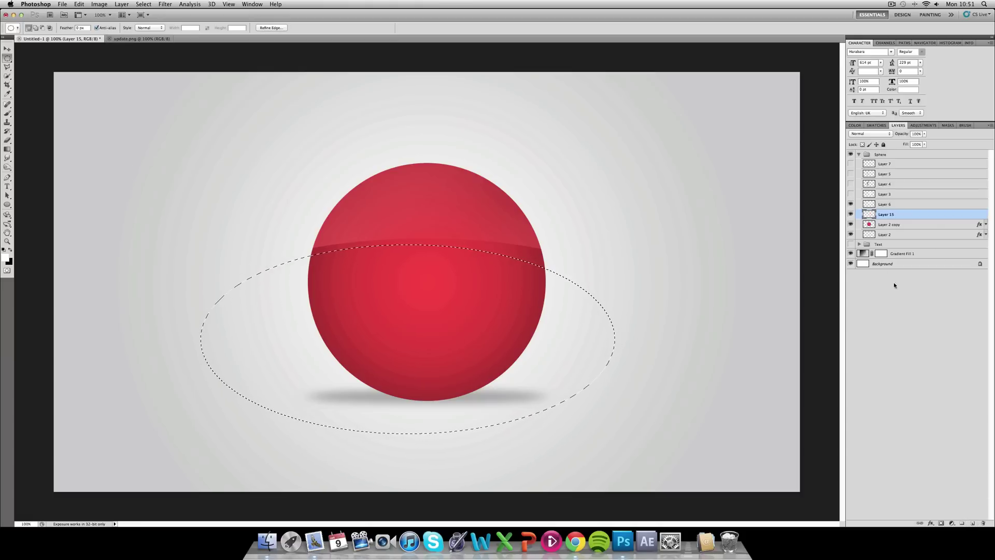
pyautogui.click(850, 204)
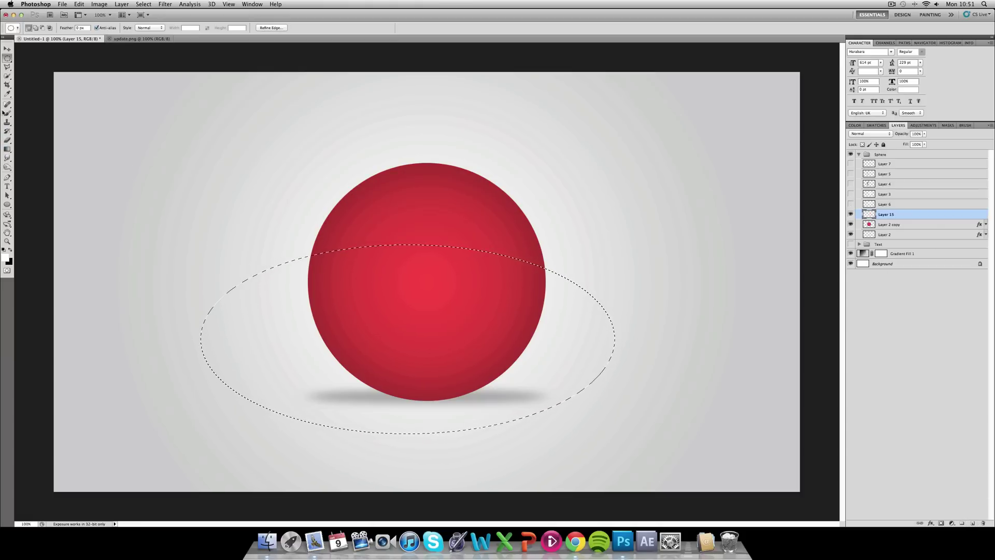
# Paint soft white light along the ellipse's top edge with a 666 px brush, then deselect.
pyautogui.press('b')
pyautogui.click(36, 27)
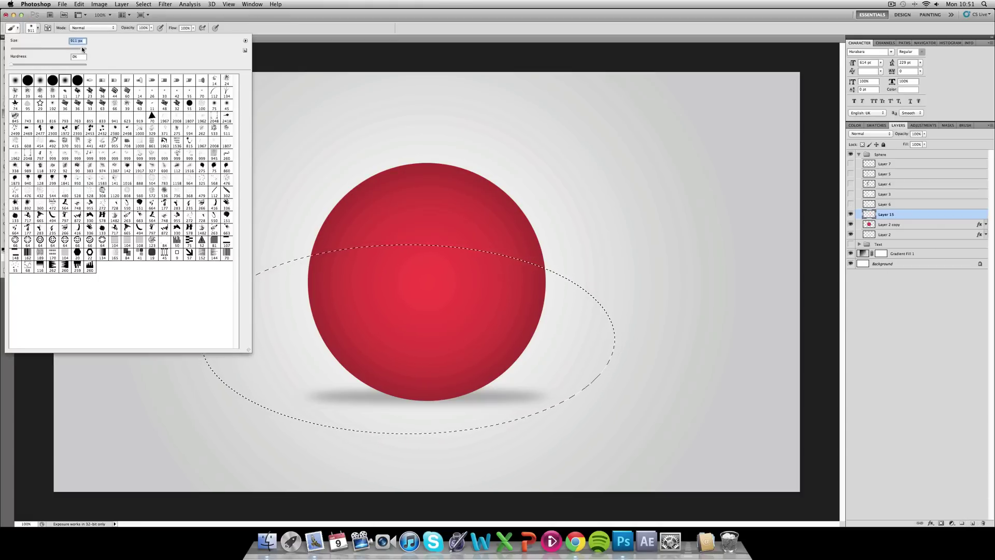
pyautogui.write('666')
pyautogui.click(424, 155)
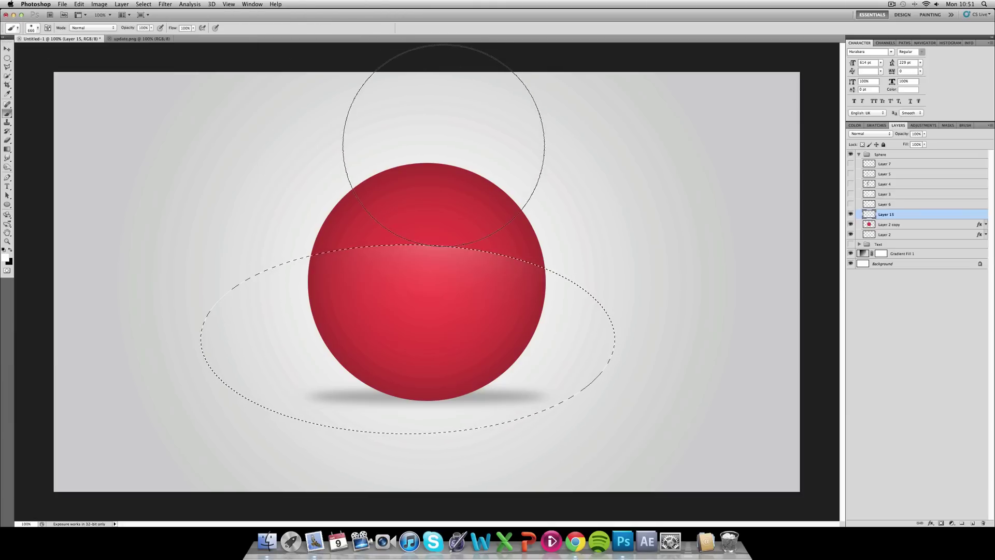
pyautogui.click(420, 142)
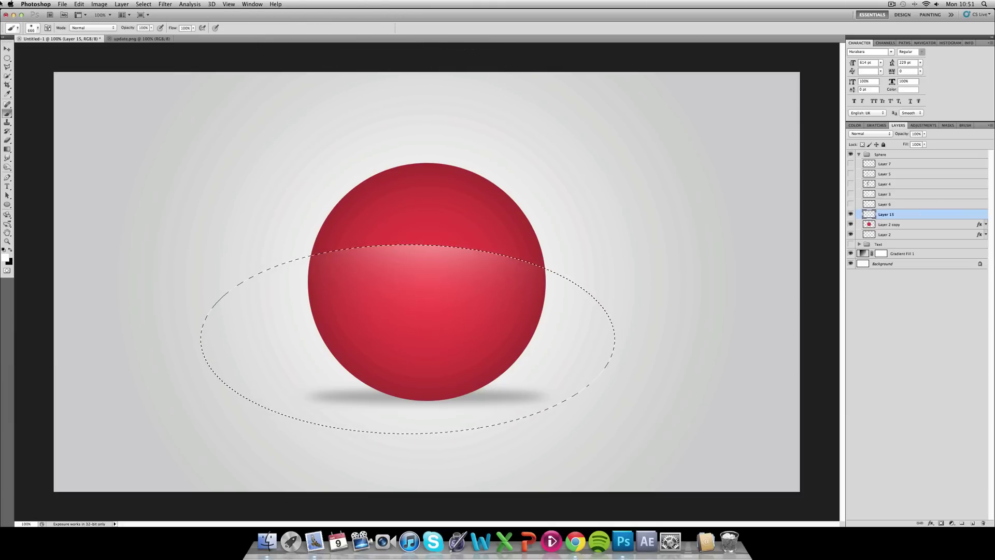
pyautogui.click(7, 57)
pyautogui.click(534, 147)
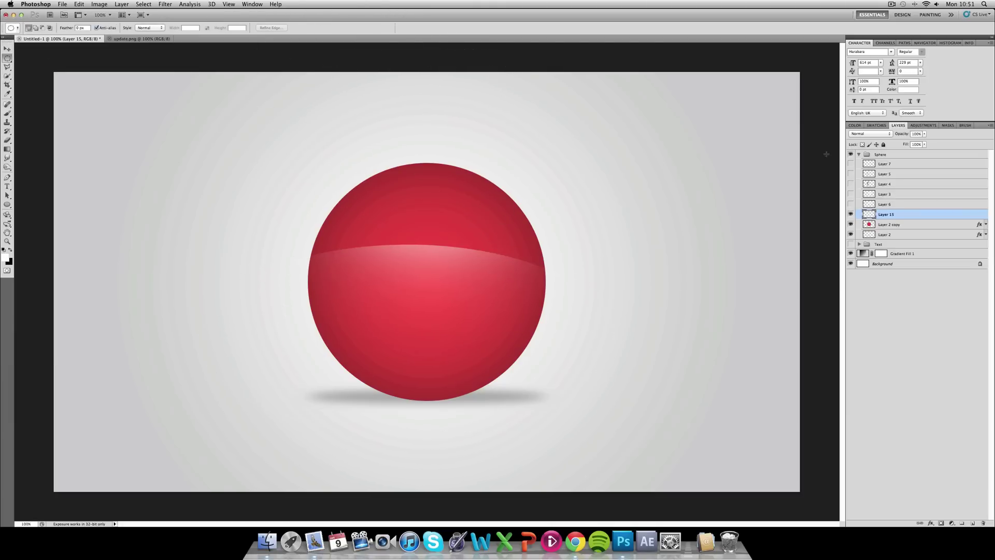
# Set Layer 15's blend mode to Soft Light.
pyautogui.click(869, 134)
pyautogui.click(860, 214)
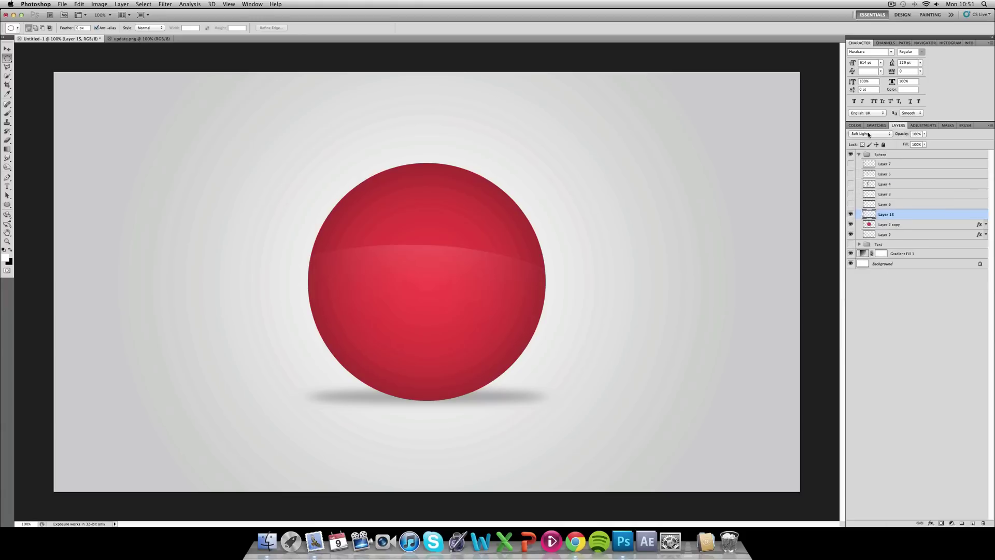
pyautogui.click(868, 135)
pyautogui.click(860, 133)
# Show and select Layer 3's overlay highlight, toggling Layer 15 to compare.
pyautogui.click(850, 194)
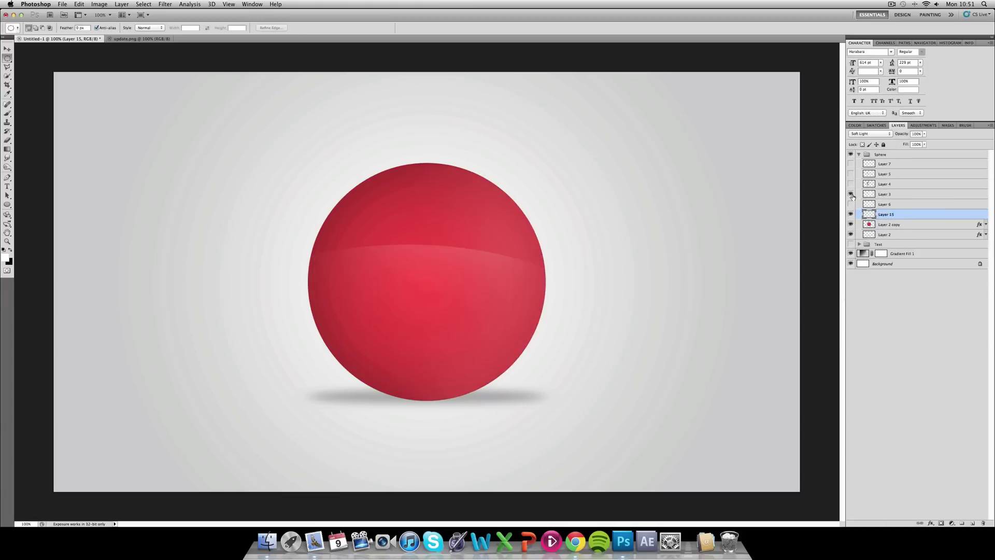
pyautogui.click(876, 195)
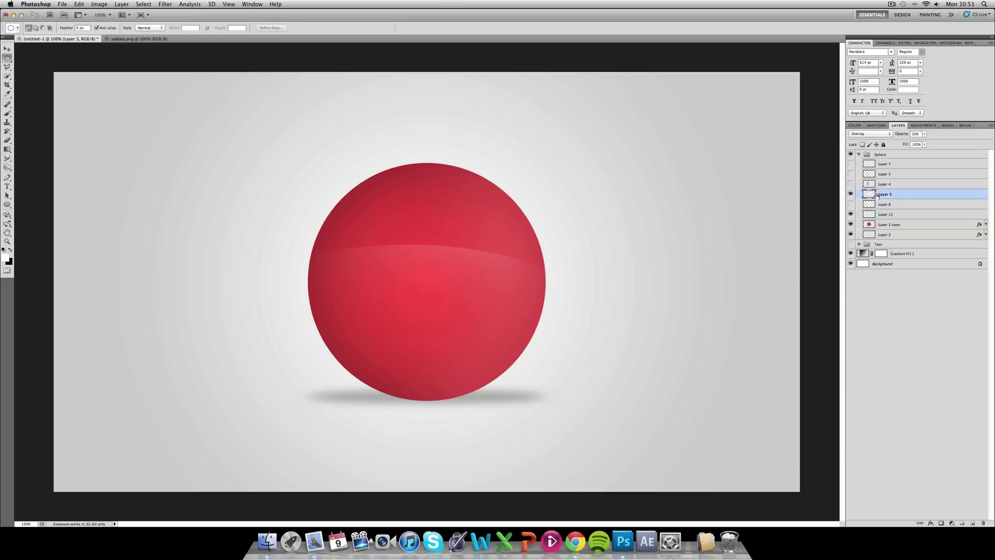
pyautogui.click(850, 215)
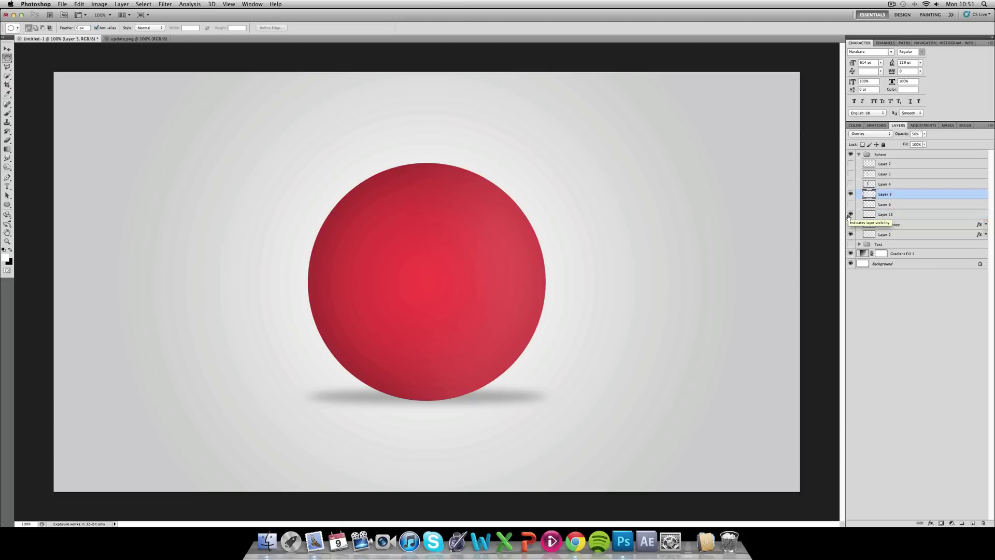
pyautogui.click(850, 215)
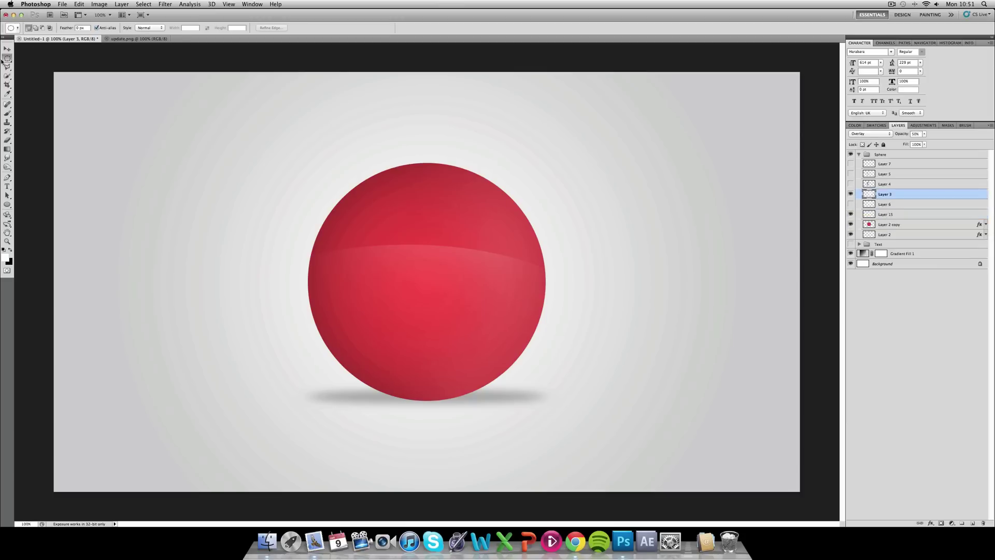
pyautogui.click(7, 113)
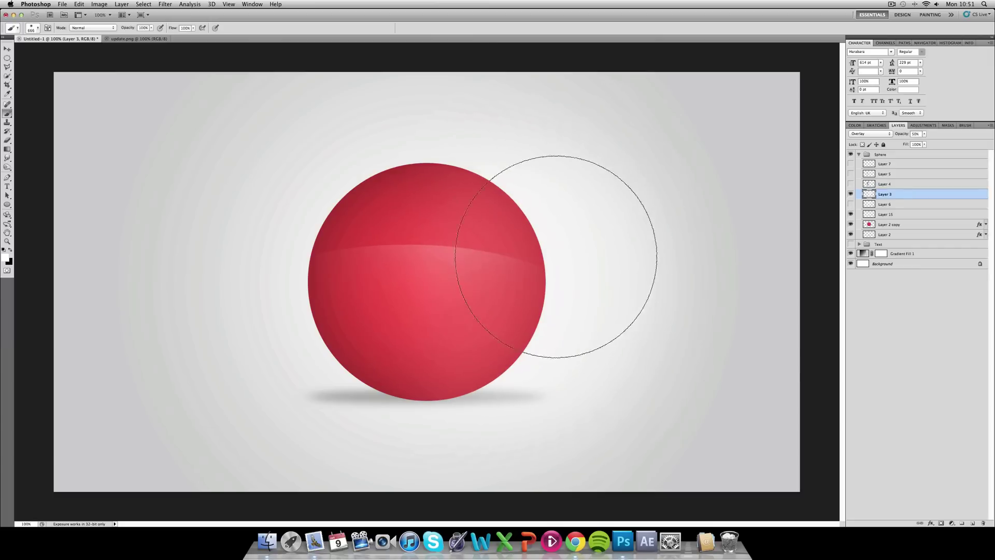
# On a new layer, paint white light on the sphere's right and black shading on its left.
pyautogui.click(972, 523)
pyautogui.moveTo(585, 259)
pyautogui.mouseDown()
pyautogui.moveTo(591, 287)
pyautogui.moveTo(578, 291)
pyautogui.moveTo(591, 275)
pyautogui.mouseUp()
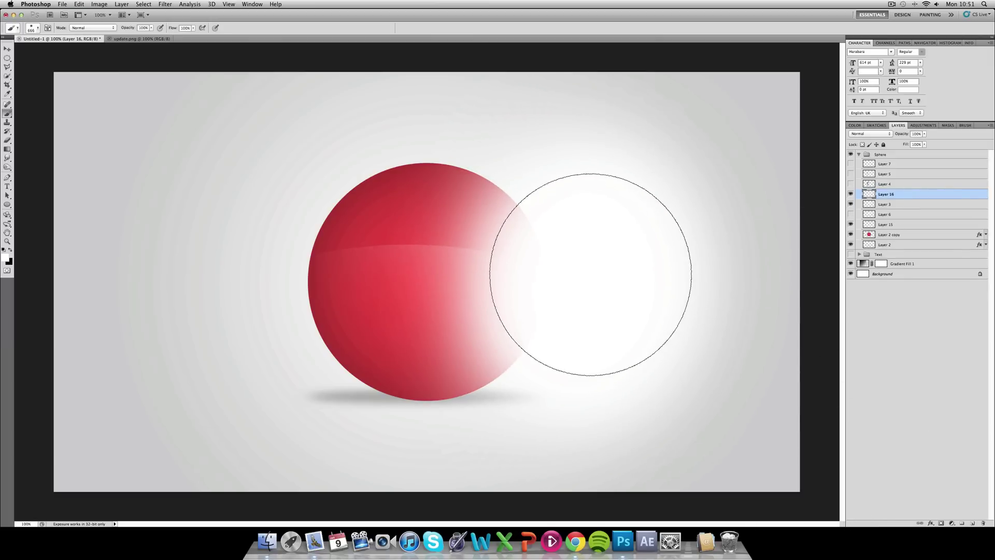
pyautogui.click(9, 250)
pyautogui.moveTo(171, 269)
pyautogui.mouseDown()
pyautogui.moveTo(233, 167)
pyautogui.moveTo(262, 278)
pyautogui.moveTo(101, 149)
pyautogui.mouseUp()
pyautogui.click(7, 49)
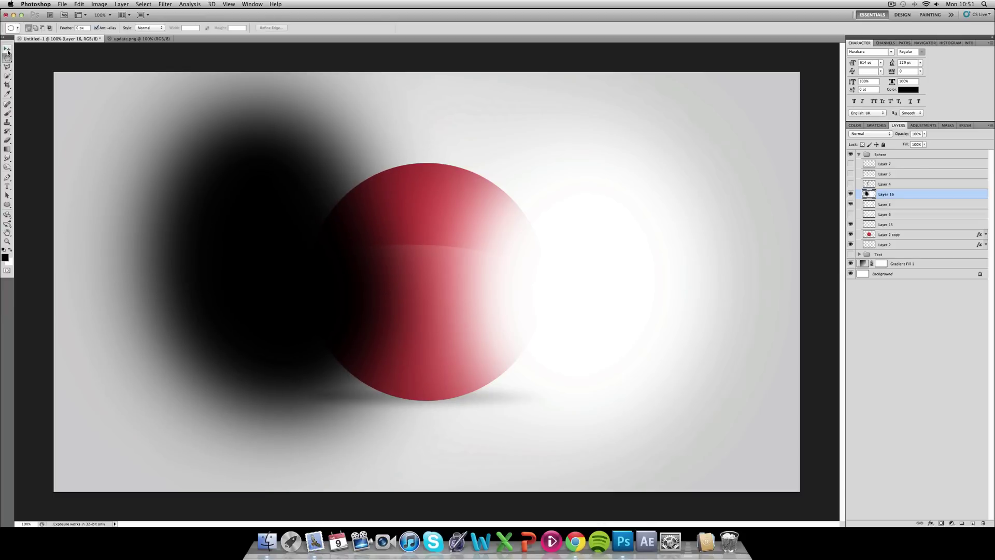
# Set Layer 16 to Overlay at 50% opacity and hide Layer 3.
pyautogui.click(870, 134)
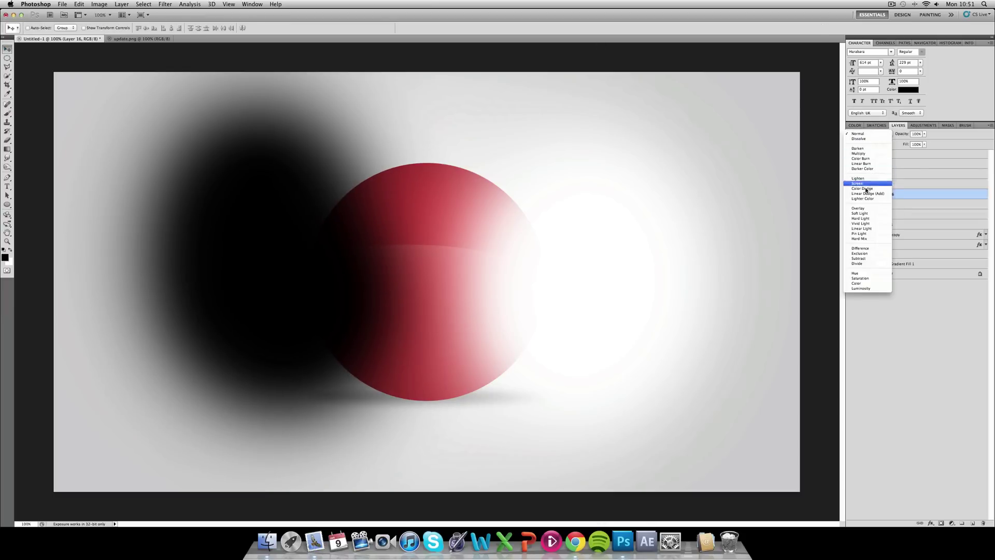
pyautogui.press('Escape')
pyautogui.hotkey('alt', 'shift', 'o')
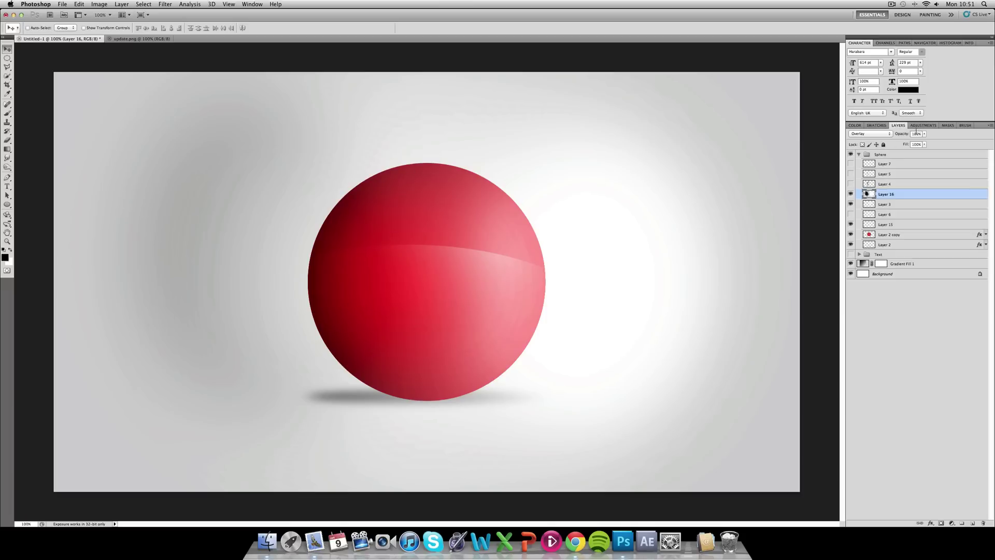
pyautogui.click(916, 133)
pyautogui.write('50')
pyautogui.press('Return')
pyautogui.press('Return')
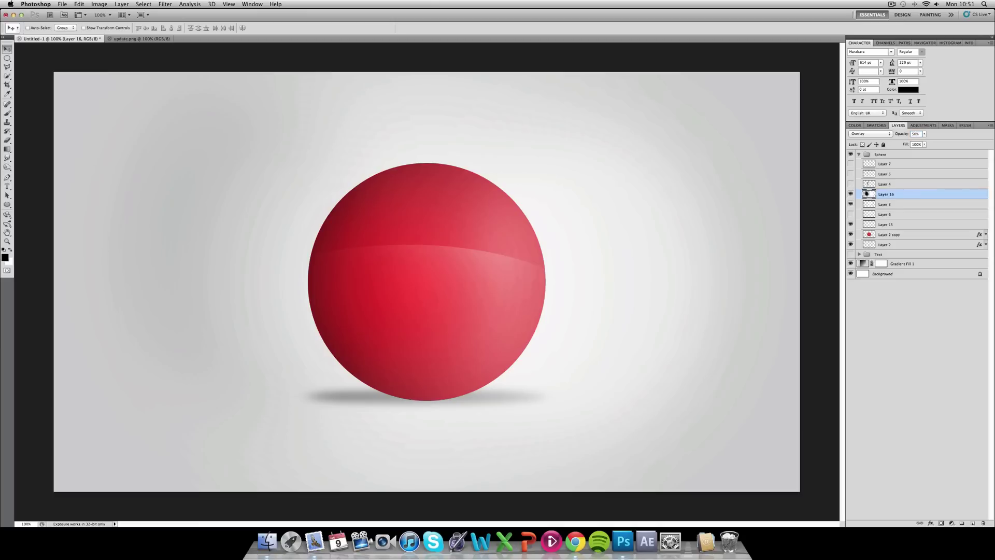
pyautogui.click(851, 205)
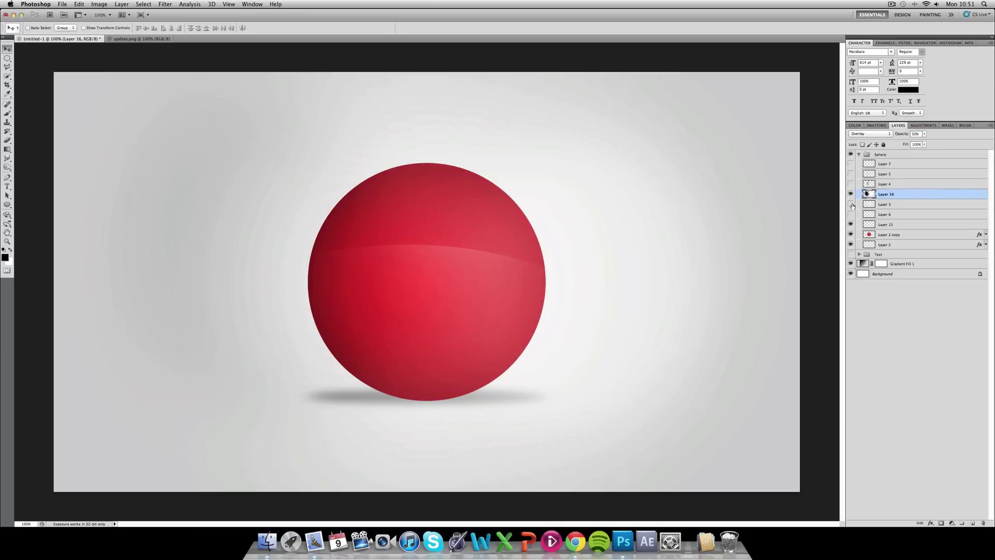
# Show Layer 5's dark rim and Layer 7's rim highlight at 100% opacity, then collapse the Sphere group.
pyautogui.click(850, 174)
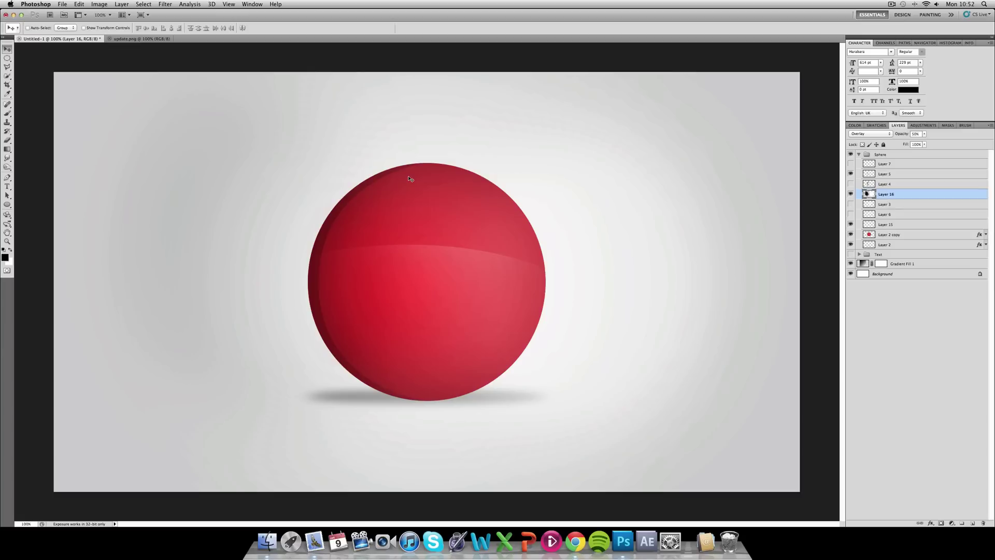
pyautogui.click(851, 163)
pyautogui.click(879, 164)
pyautogui.click(916, 134)
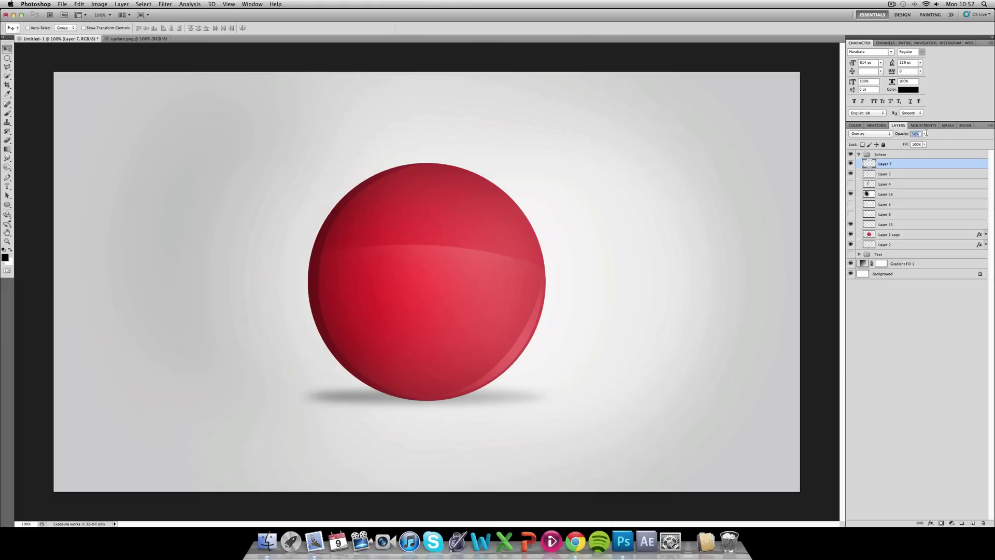
pyautogui.write('100')
pyautogui.press('Return')
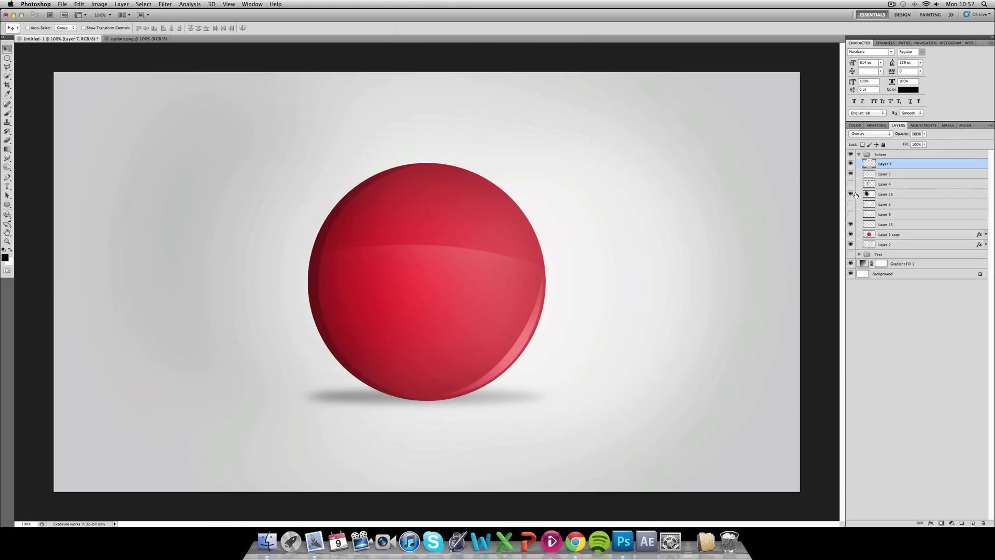
pyautogui.click(859, 154)
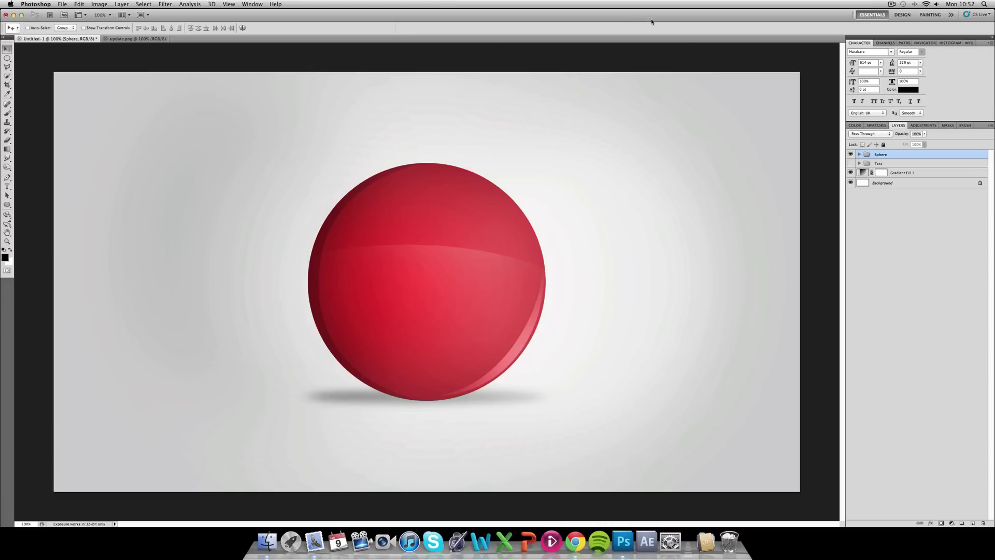
# Close update.png and add a new layer above the Sphere group, undoing a first merge attempt.
pyautogui.click(132, 38)
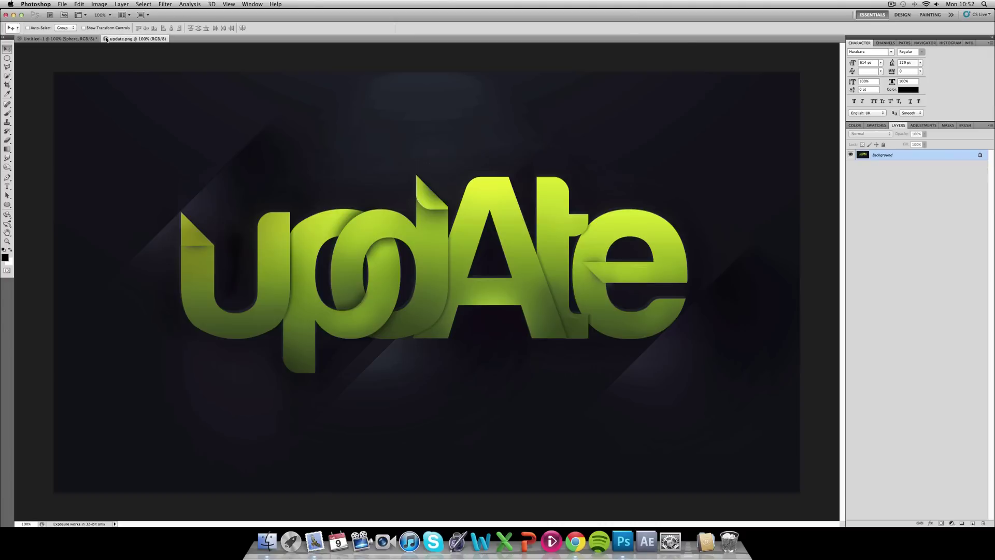
pyautogui.click(105, 39)
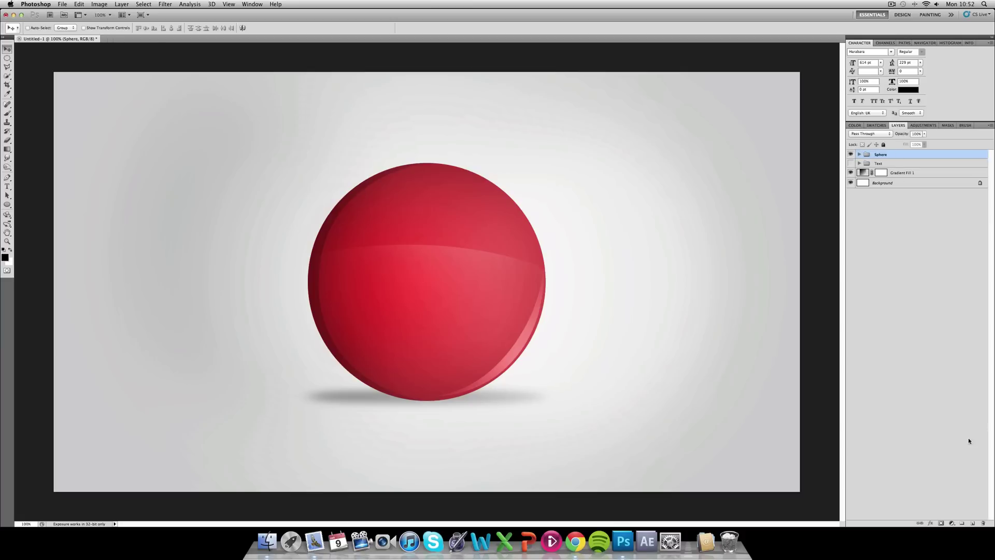
pyautogui.click(972, 525)
pyautogui.keyDown('shift'); pyautogui.click(879, 167); pyautogui.keyUp('shift')
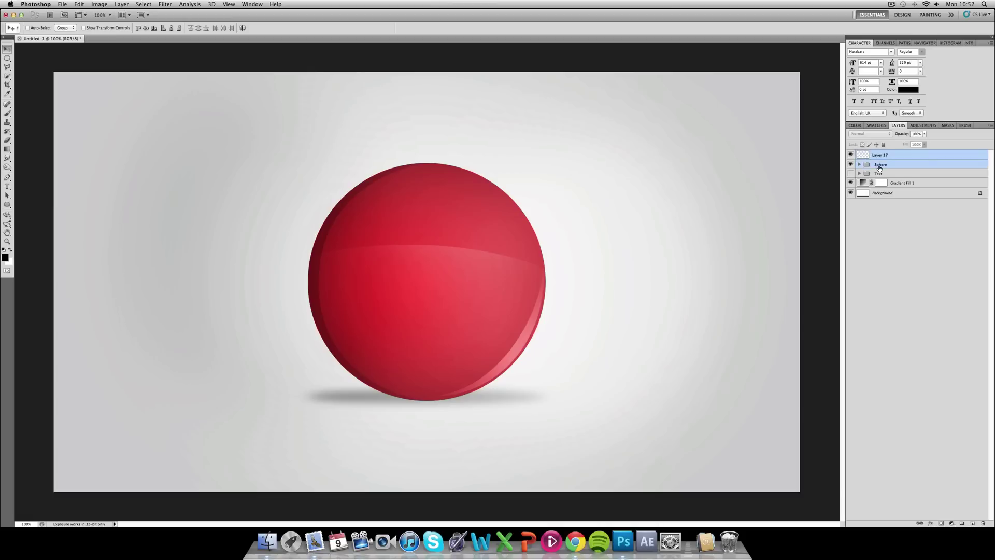
pyautogui.press('super+e')
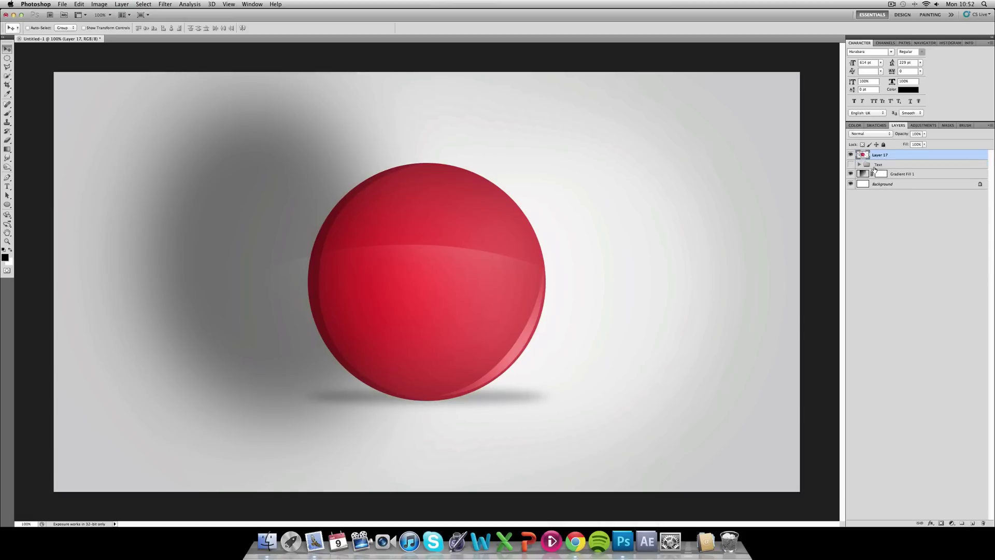
pyautogui.press('super+z')
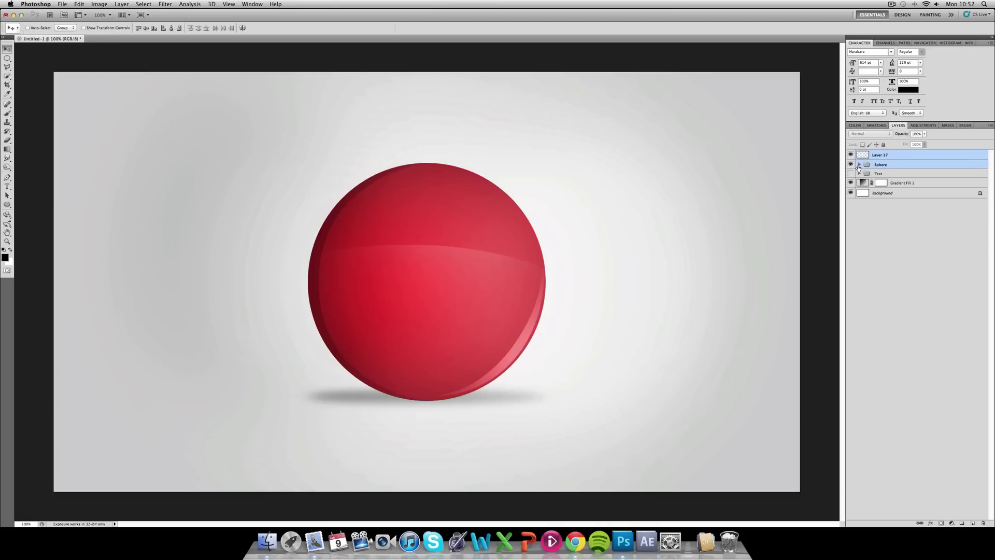
# Merge Layer 17 with Layer 2 through Layer 16 into a single sphere layer.
pyautogui.click(858, 165)
pyautogui.keyDown('super'); pyautogui.click(867, 204); pyautogui.keyUp('super')
pyautogui.click(886, 204)
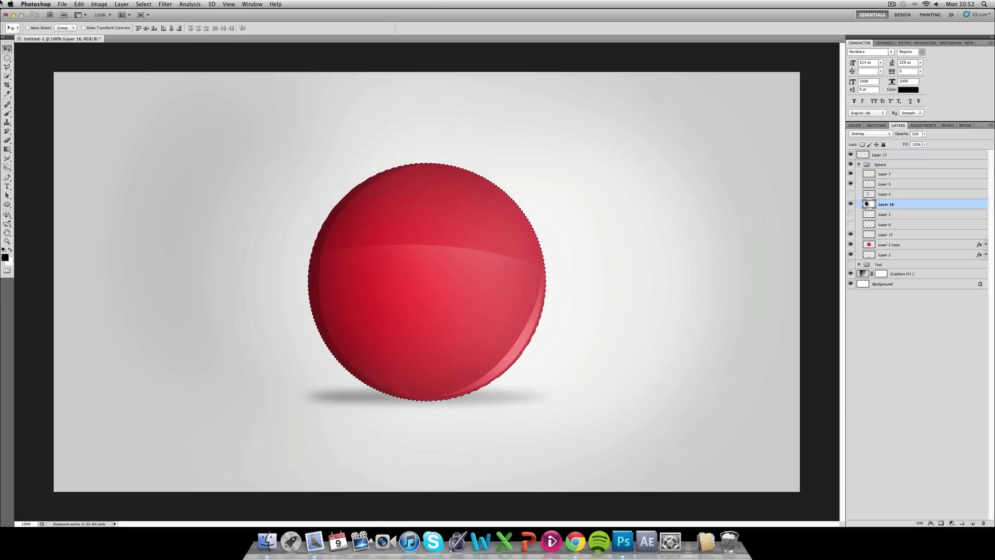
pyautogui.click(7, 58)
pyautogui.rightClick(314, 158)
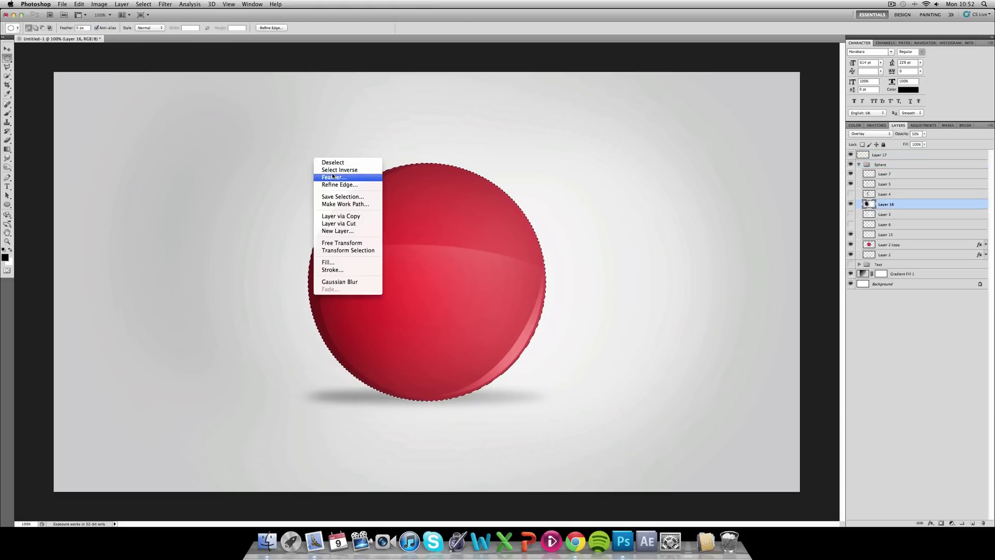
pyautogui.click(335, 170)
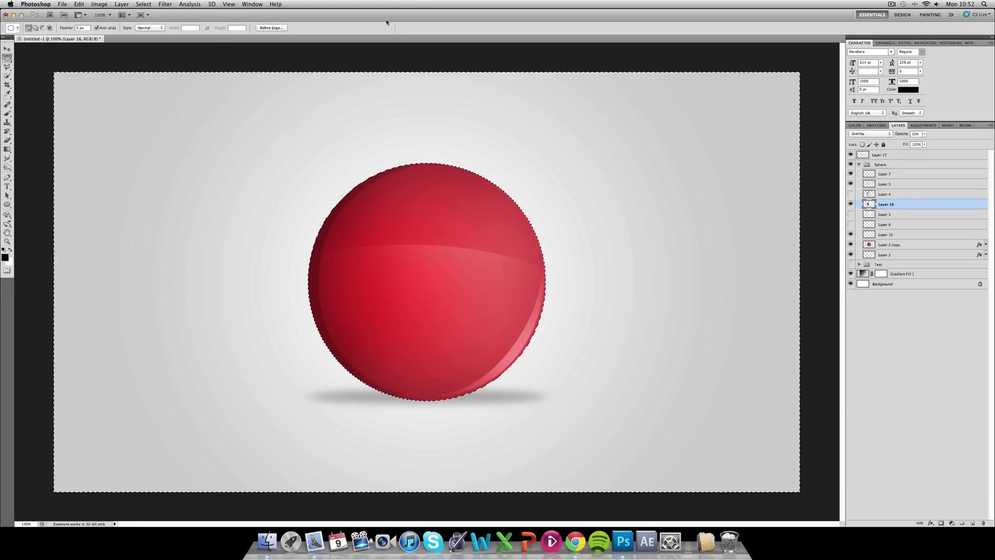
pyautogui.rightClick(428, 79)
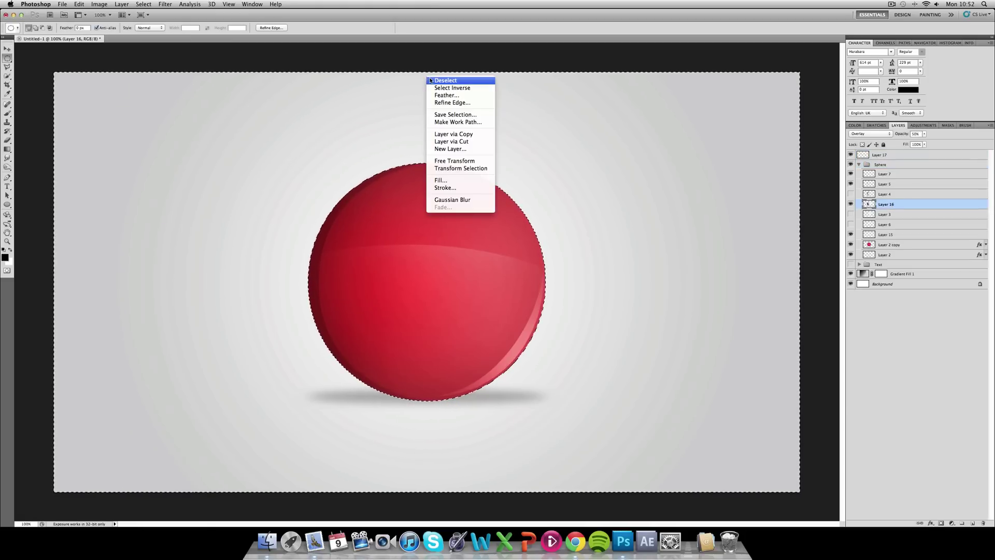
pyautogui.click(438, 80)
pyautogui.click(883, 156)
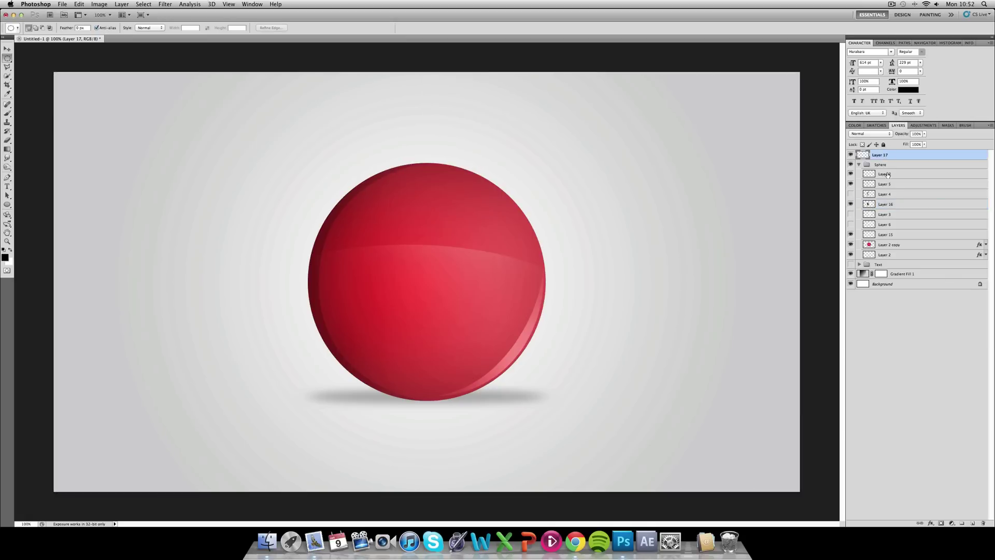
pyautogui.keyDown('shift'); pyautogui.click(905, 253); pyautogui.keyUp('shift')
pyautogui.press('super+e')
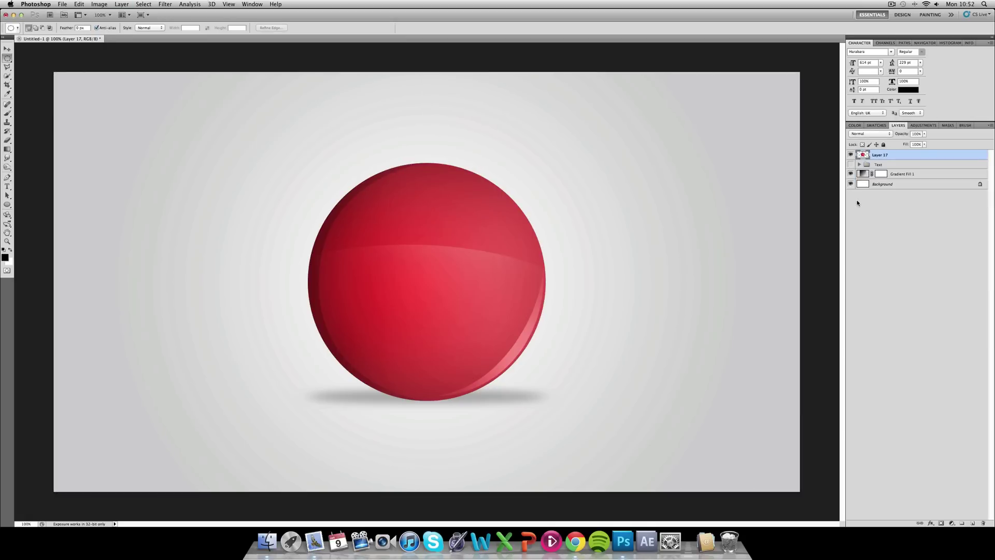
# Dodge the sphere's lower-right rim with a 156 px soft brush.
pyautogui.click(8, 166)
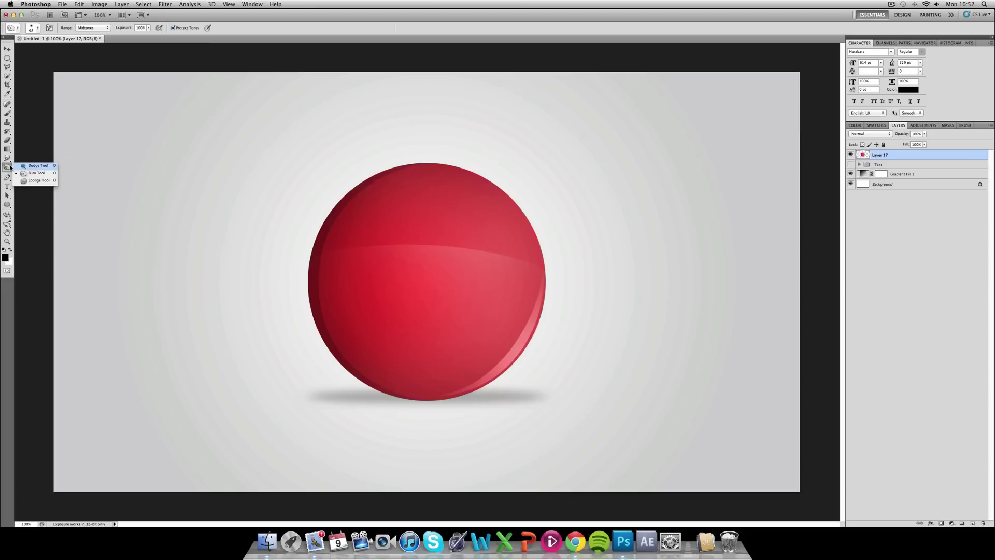
pyautogui.click(41, 166)
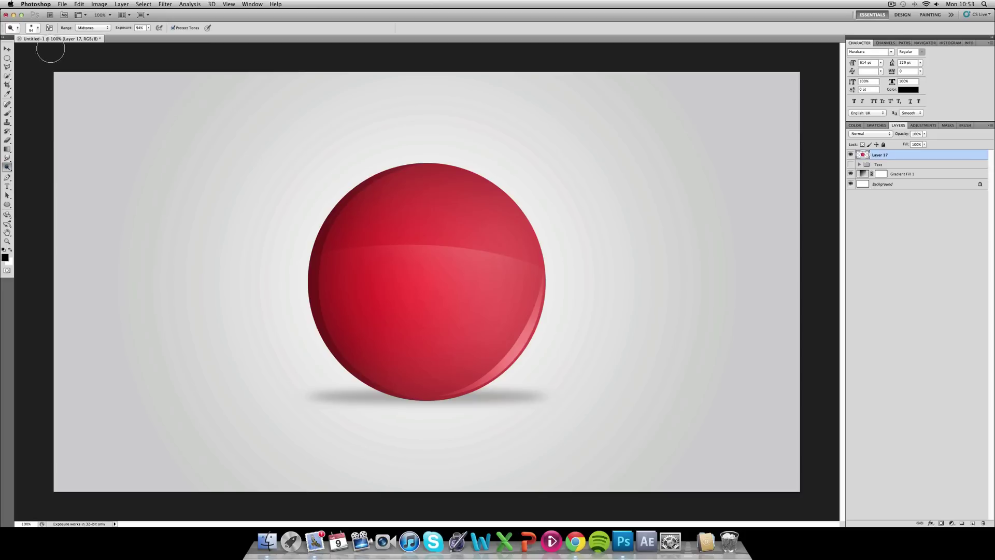
pyautogui.click(37, 28)
pyautogui.moveTo(54, 48); pyautogui.dragTo(59, 49)
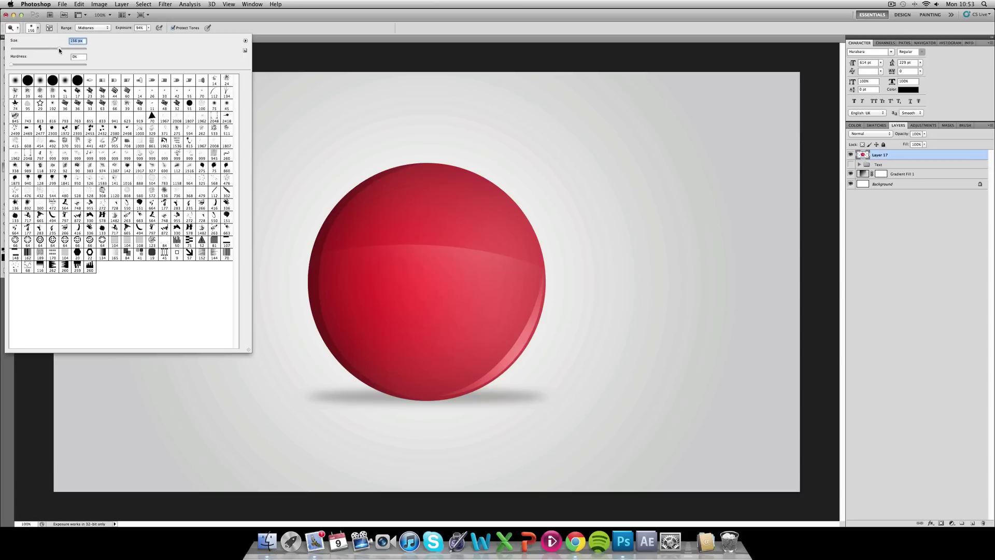
pyautogui.click(552, 282)
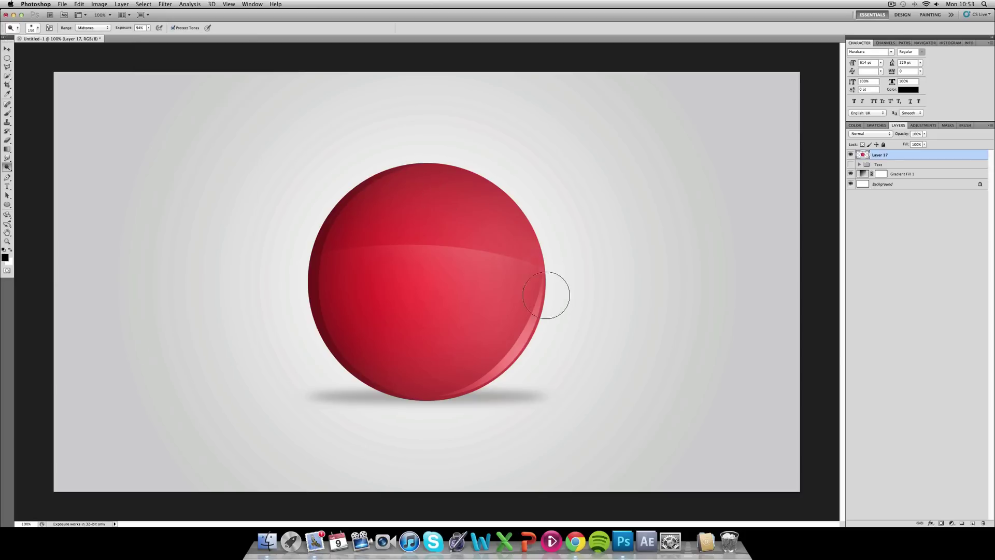
pyautogui.moveTo(553, 291); pyautogui.dragTo(523, 361)
pyautogui.click(492, 224)
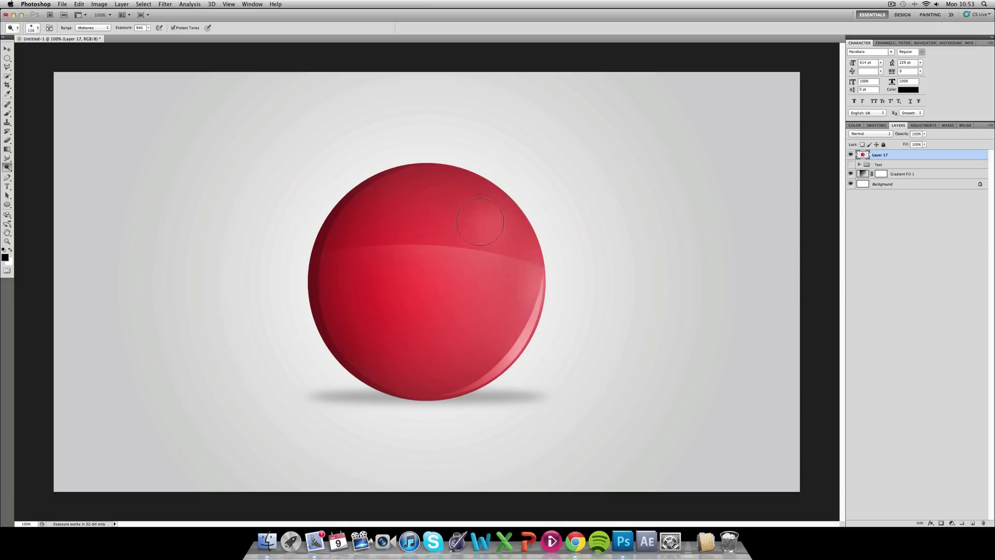
pyautogui.press('super+z')
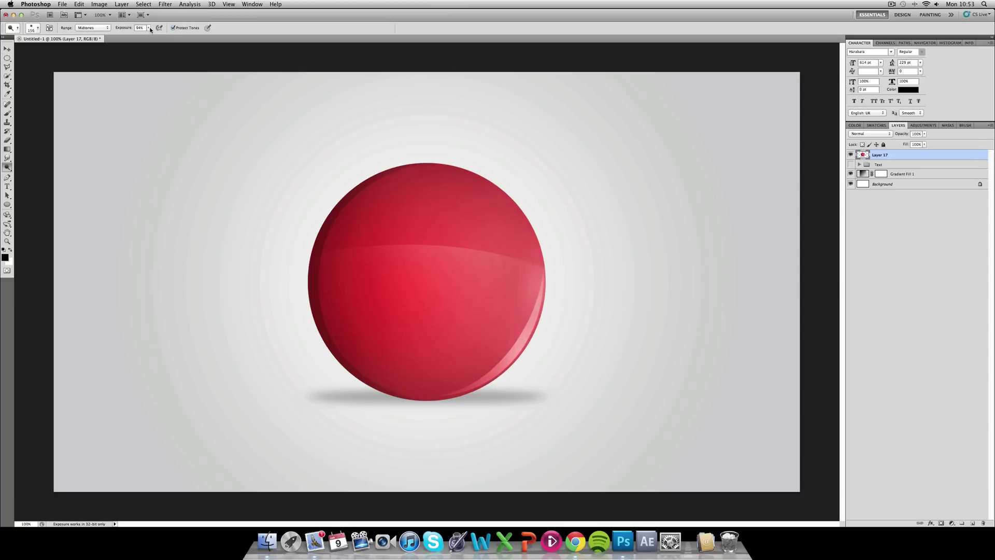
# Brighten the sphere's right side using Exposure 62% and a 1009 px brush.
pyautogui.click(148, 28)
pyautogui.moveTo(148, 37); pyautogui.dragTo(133, 37)
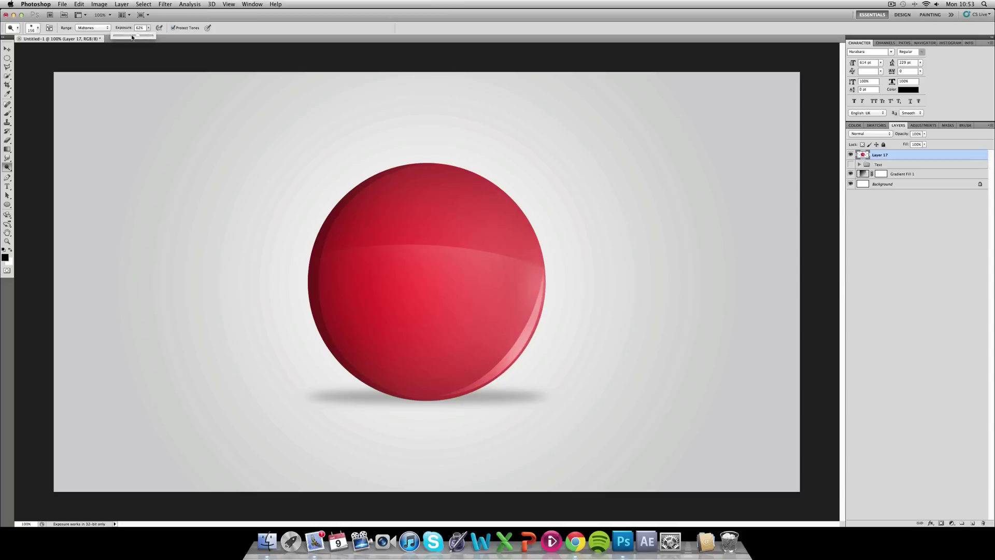
pyautogui.click(37, 27)
pyautogui.moveTo(68, 42); pyautogui.dragTo(87, 42)
pyautogui.click(586, 247)
pyautogui.click(586, 247)
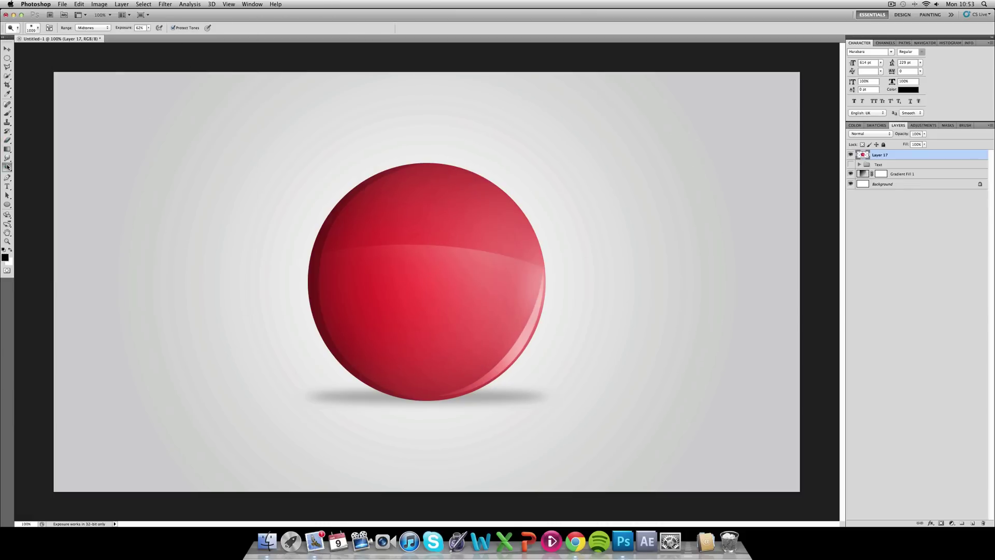
# Switch to the Burn Tool with a 911 px brush.
pyautogui.moveTo(7, 167); pyautogui.dragTo(24, 174)
pyautogui.click(37, 28)
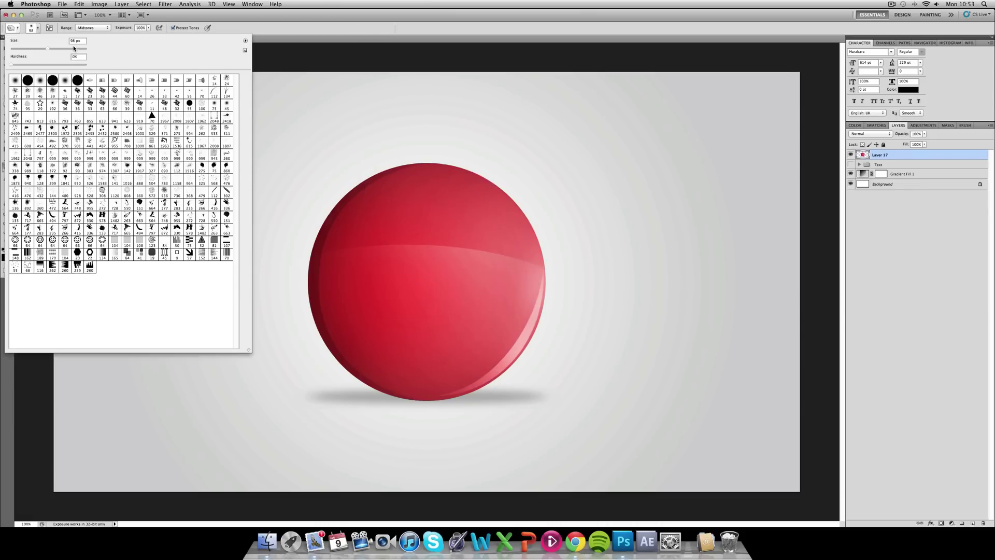
pyautogui.moveTo(85, 49); pyautogui.dragTo(85, 49)
pyautogui.press('Return')
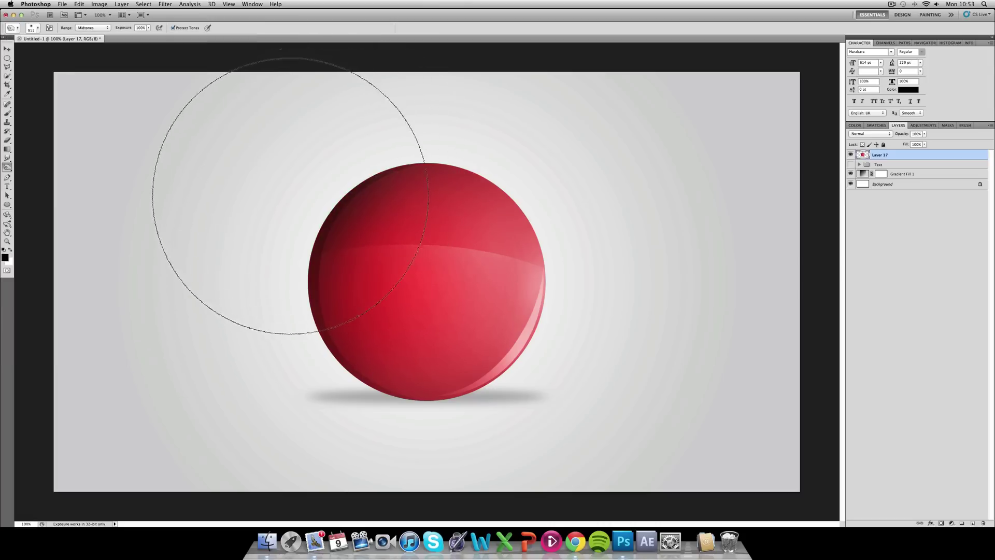
# Switch to the Move Tool once the burned shading on the sphere's upper-left edge is finished.
pyautogui.click(7, 50)
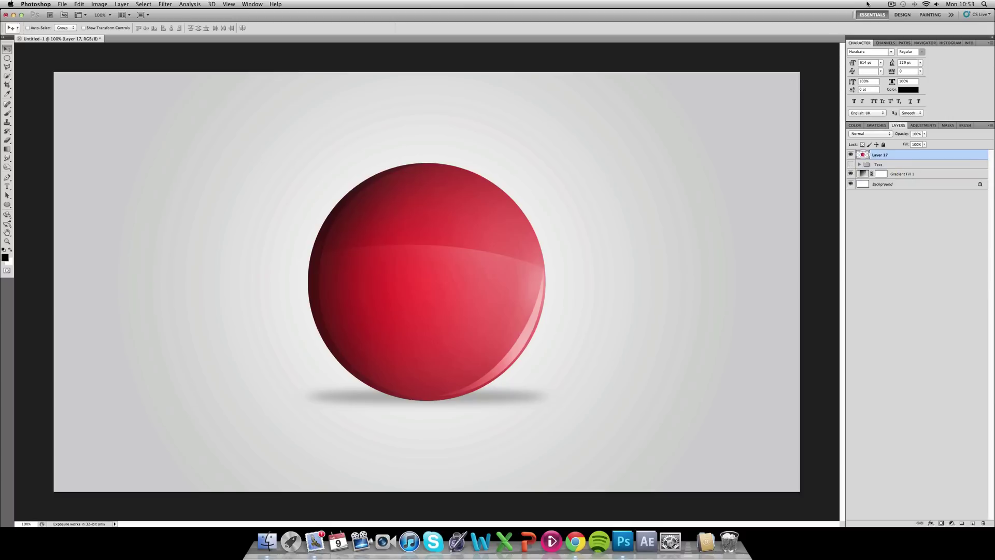
pyautogui.click(890, 4)
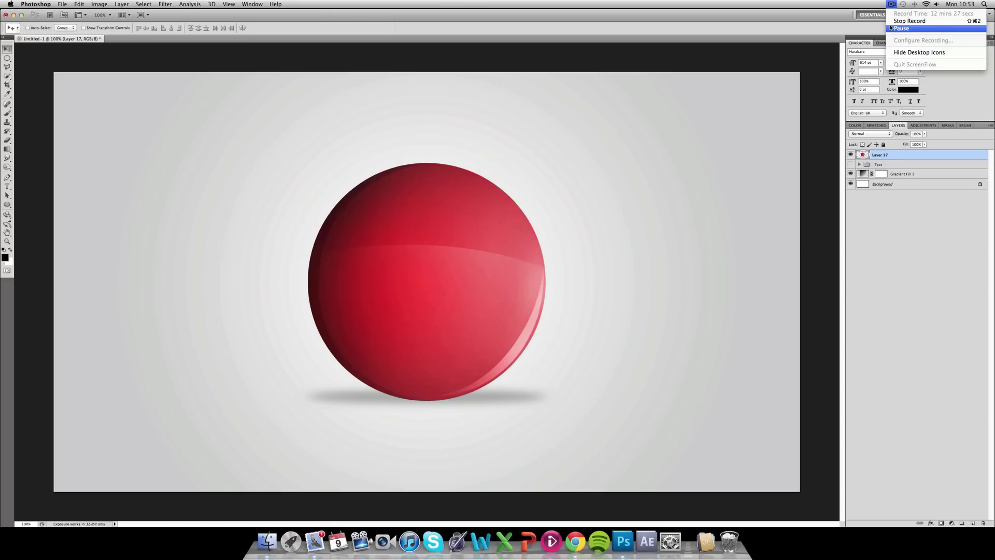